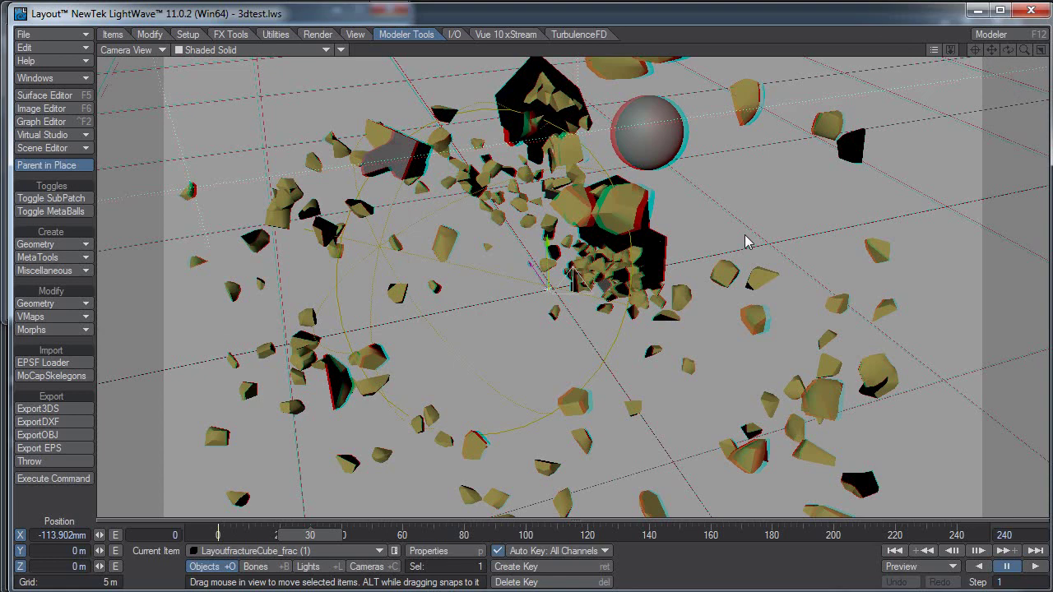
# Step: Compare the camera view with Stereoscopic Rendering off and on, leave it enabled, and inspect the render output settings
pyautogui.click(374, 566)
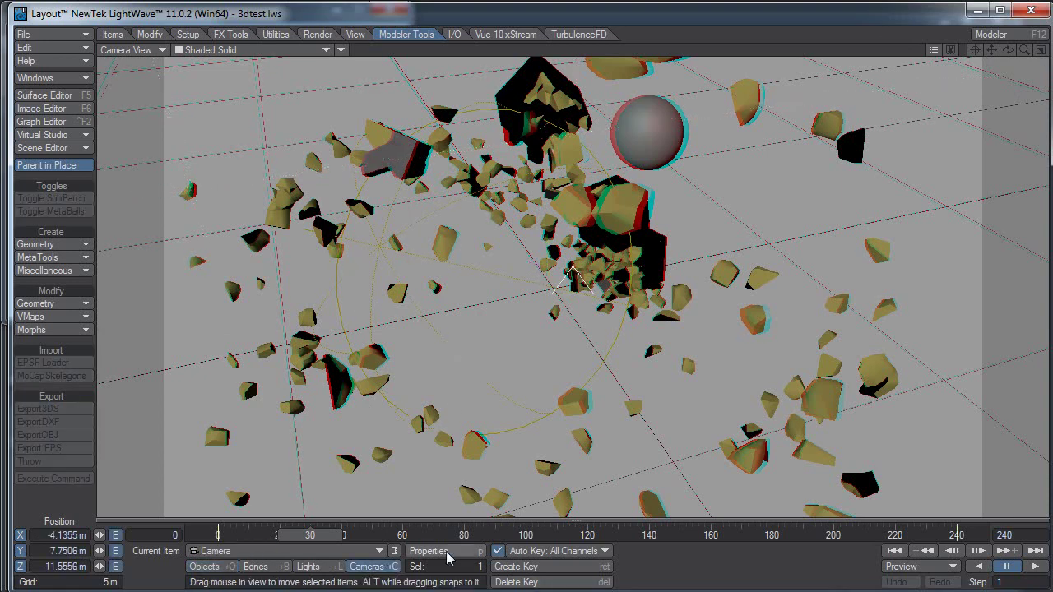
pyautogui.click(472, 555)
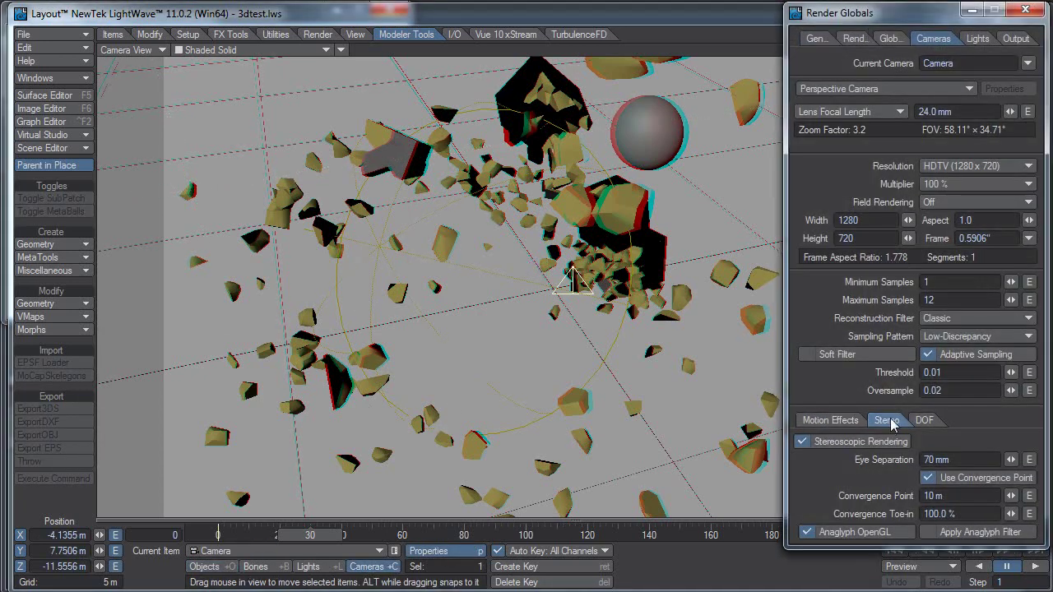
pyautogui.click(875, 444)
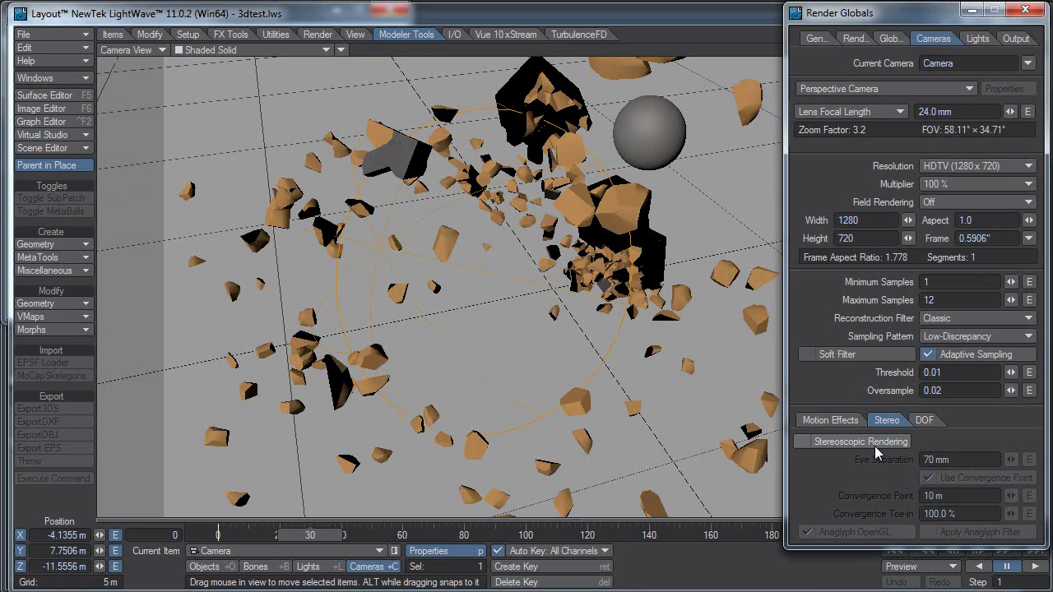
pyautogui.click(874, 445)
pyautogui.click(874, 446)
pyautogui.click(874, 446)
pyautogui.click(874, 446)
pyautogui.click(874, 446)
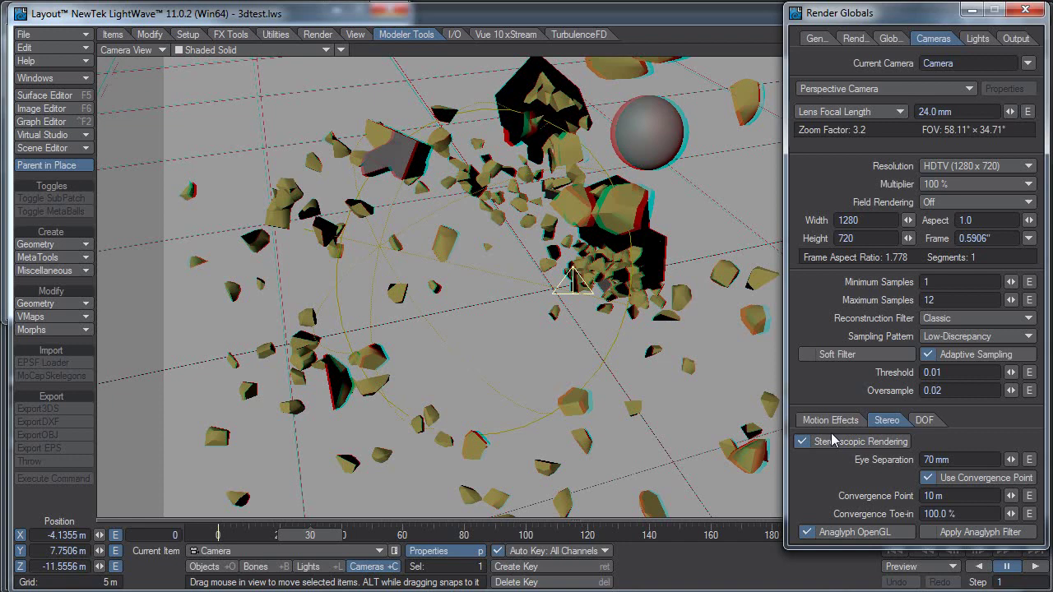
pyautogui.click(874, 444)
pyautogui.click(874, 444)
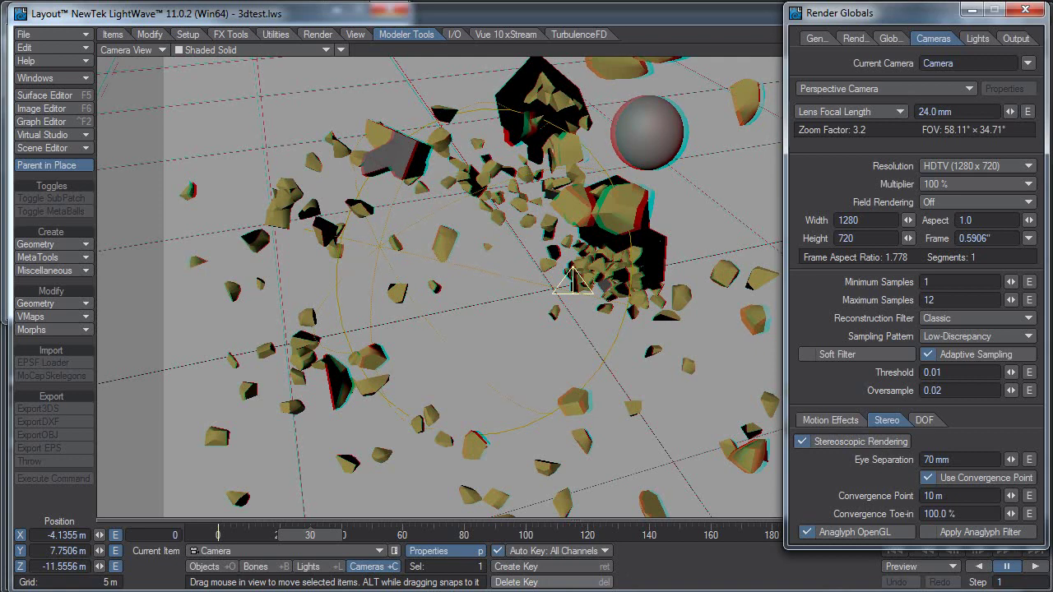
pyautogui.click(1017, 38)
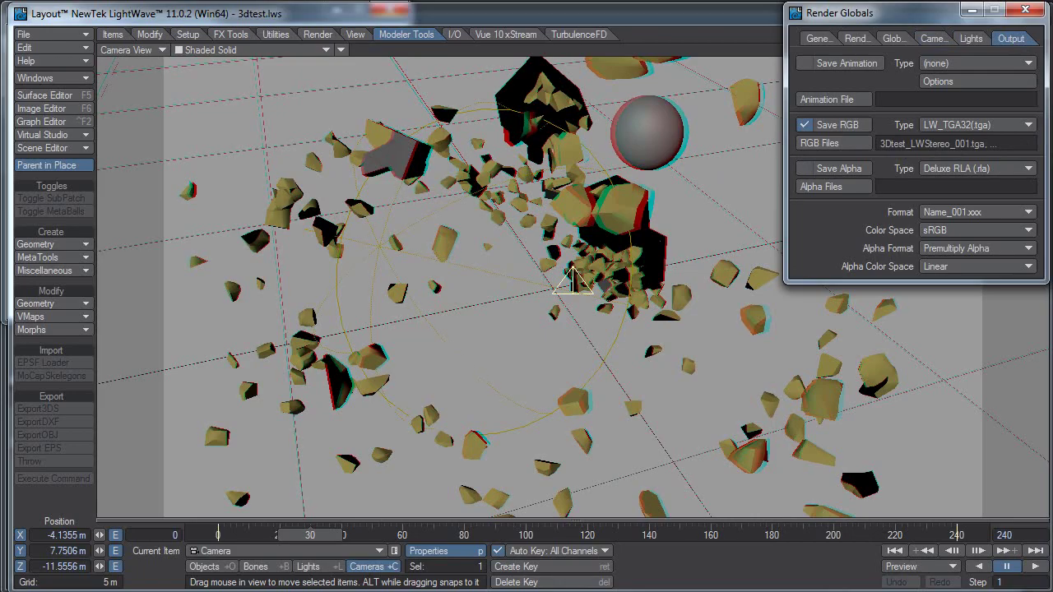
# Step: Switch to After Effects and interpret the left-eye sequence 3Dtest_LWStereo_L_[001-240].tga at 24 frames per second
pyautogui.hotkey('alt', 'Tab')
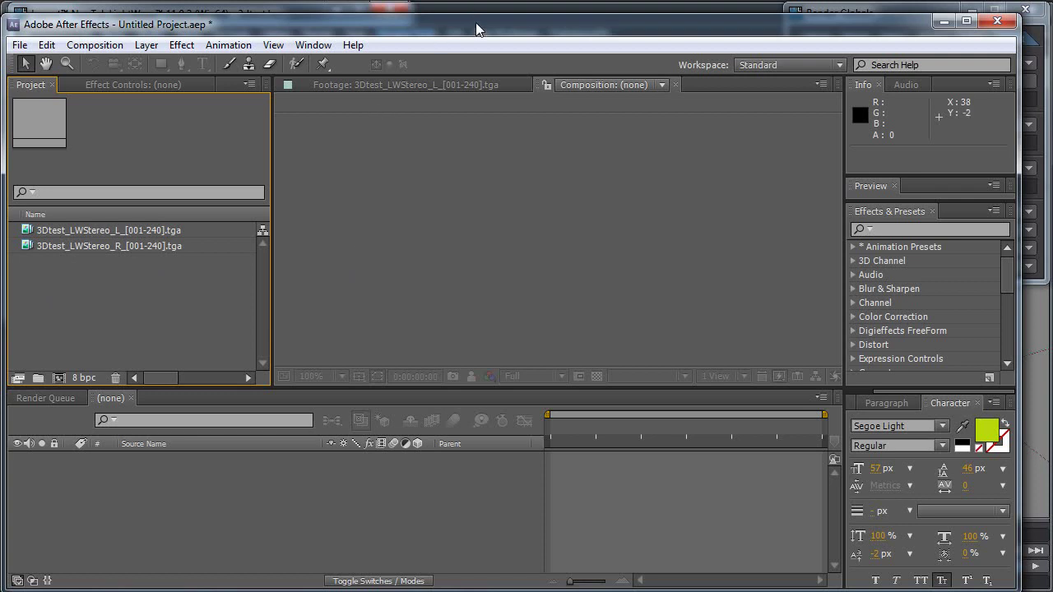
pyautogui.moveTo(476, 18); pyautogui.dragTo(477, 9)
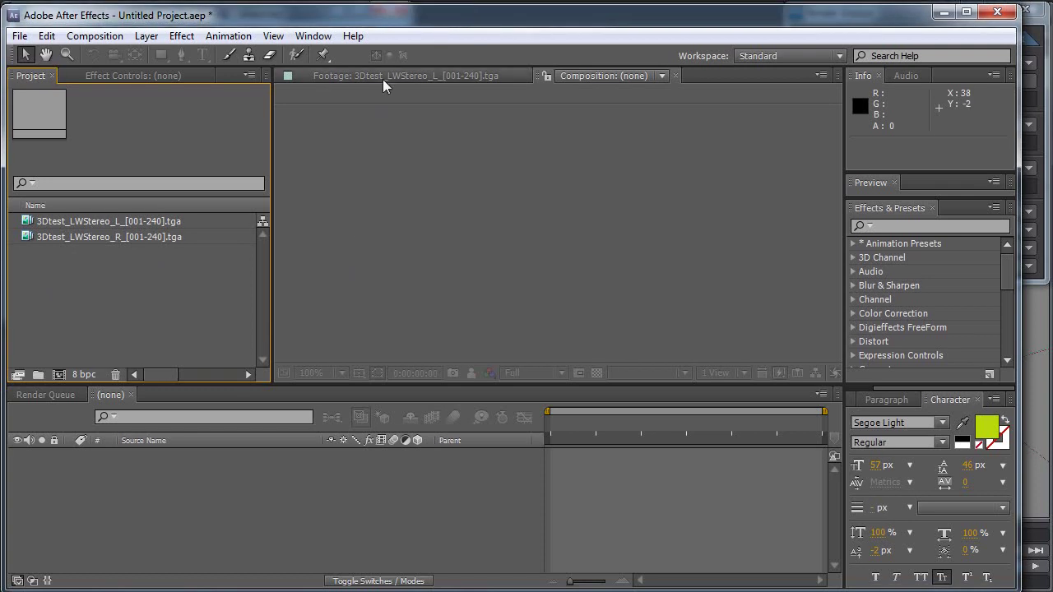
pyautogui.click(120, 220)
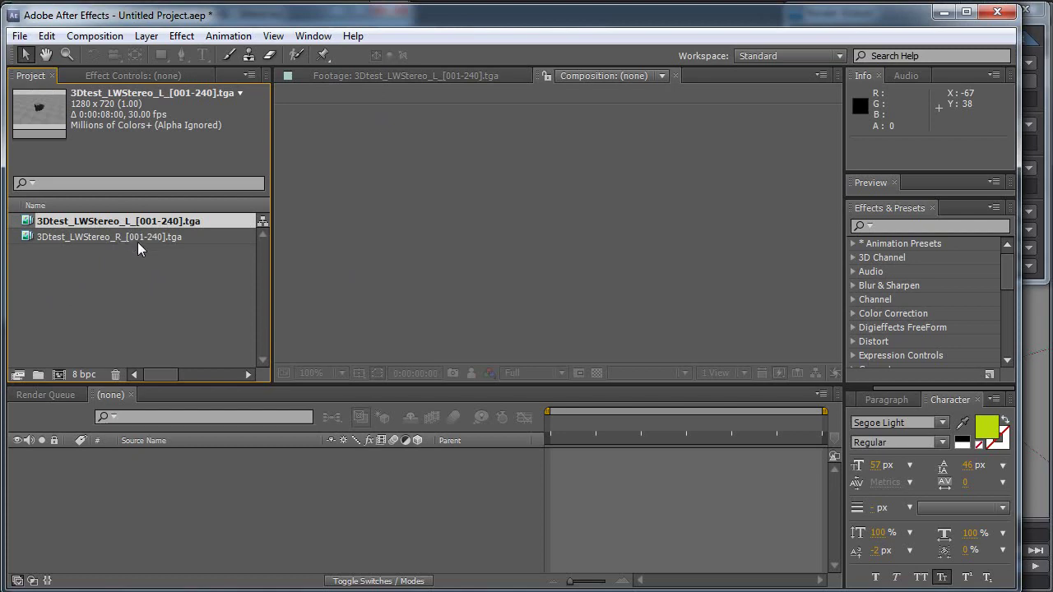
pyautogui.hotkey('ctrl', 'alt', 'g')
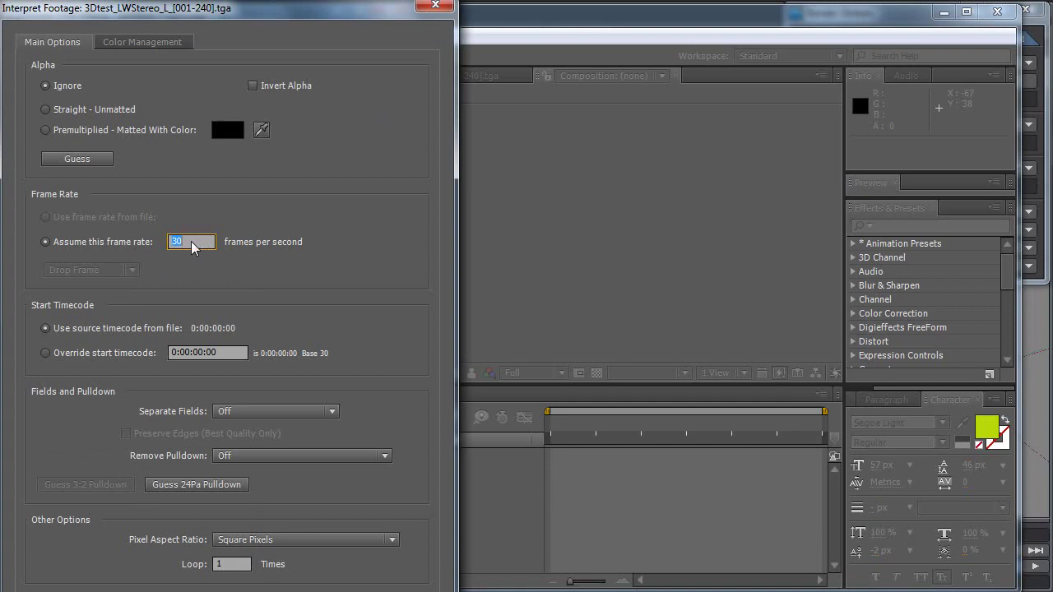
pyautogui.write('24')
pyautogui.press('Return')
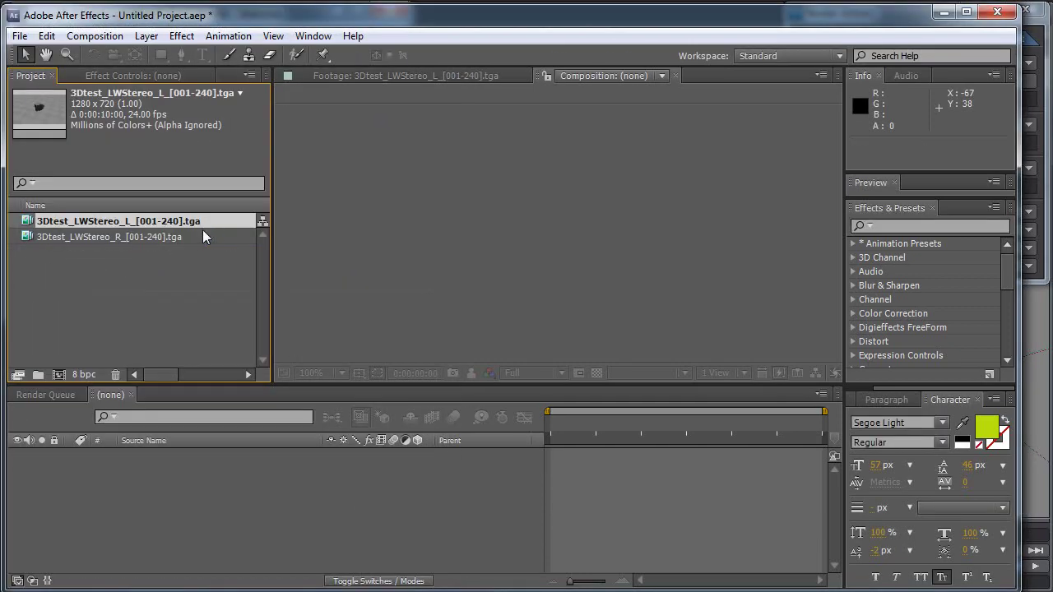
# Step: Interpret the right-eye sequence 3Dtest_LWStereo_R_[001-240].tga at 24 frames per second
pyautogui.rightClick(198, 234)
pyautogui.moveTo(267, 303)
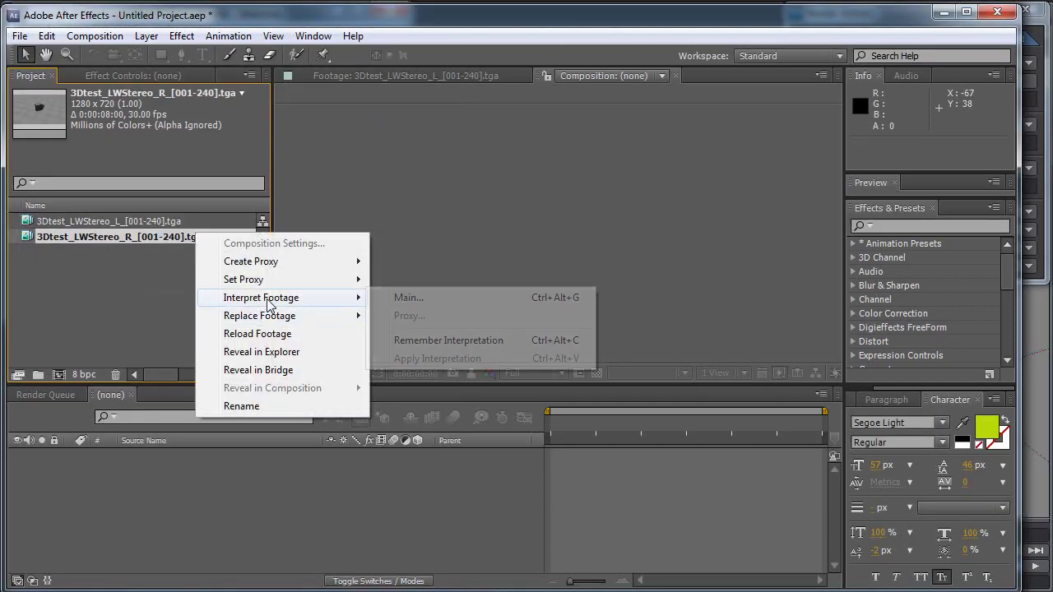
pyautogui.click(405, 299)
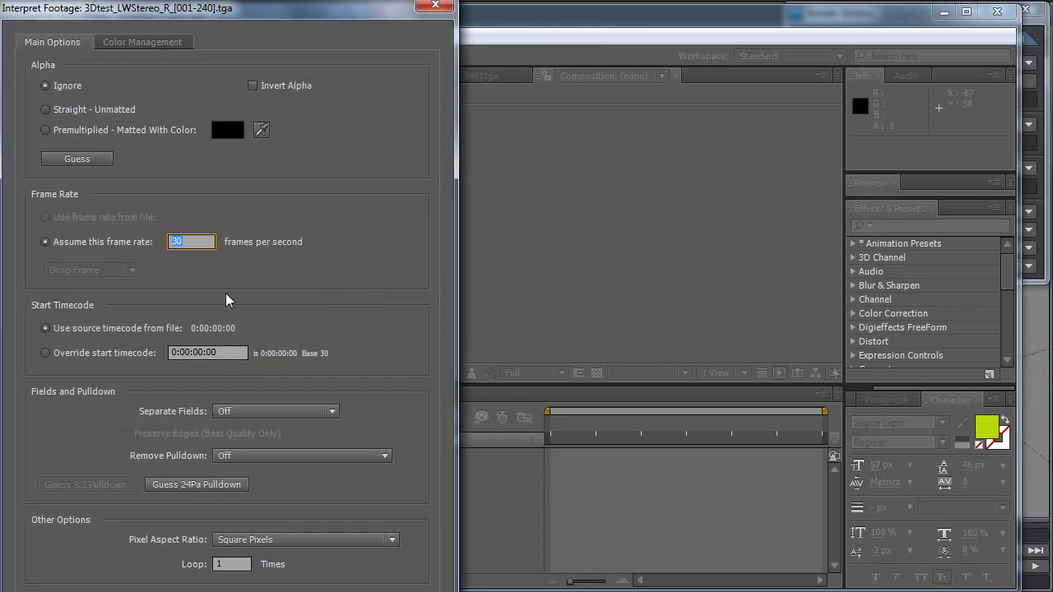
pyautogui.write('24')
pyautogui.press('Return')
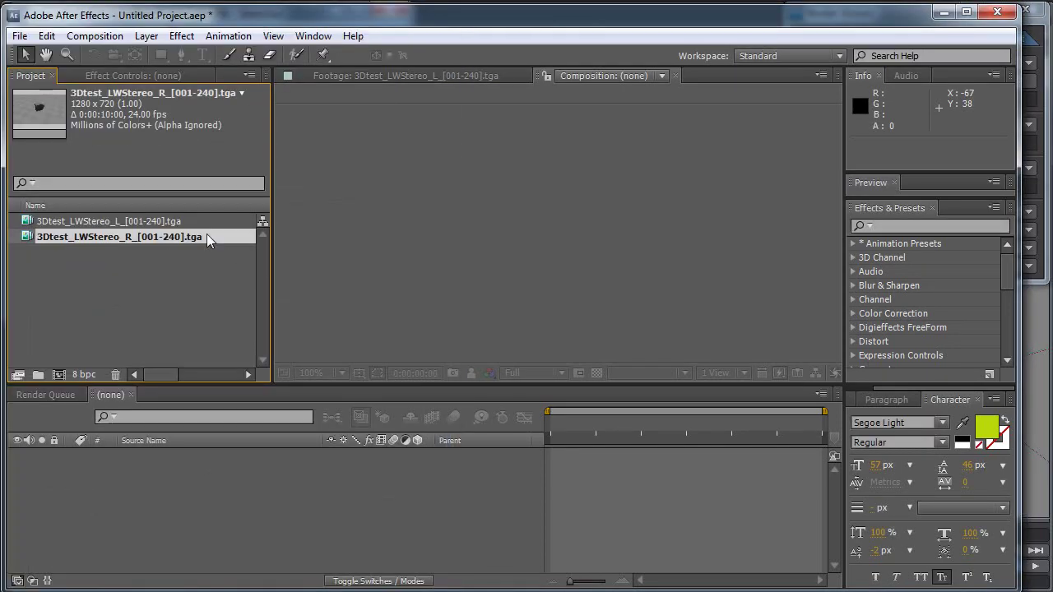
# Step: Create a composition from the left-eye sequence and add the right-eye sequence as the layer beneath it
pyautogui.click(122, 260)
pyautogui.moveTo(137, 220); pyautogui.dragTo(61, 376)
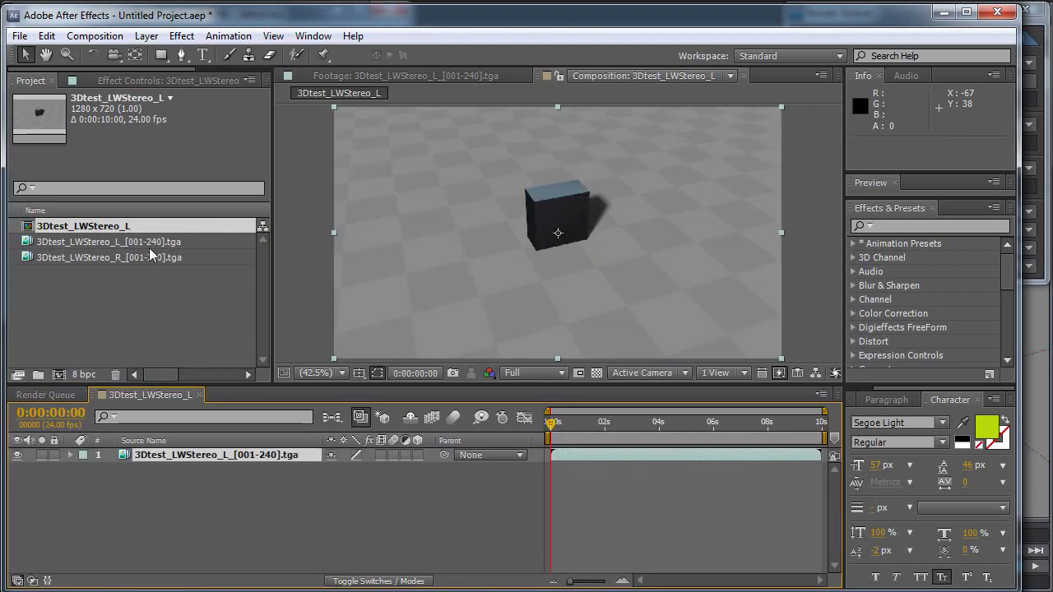
pyautogui.moveTo(160, 257); pyautogui.dragTo(180, 466)
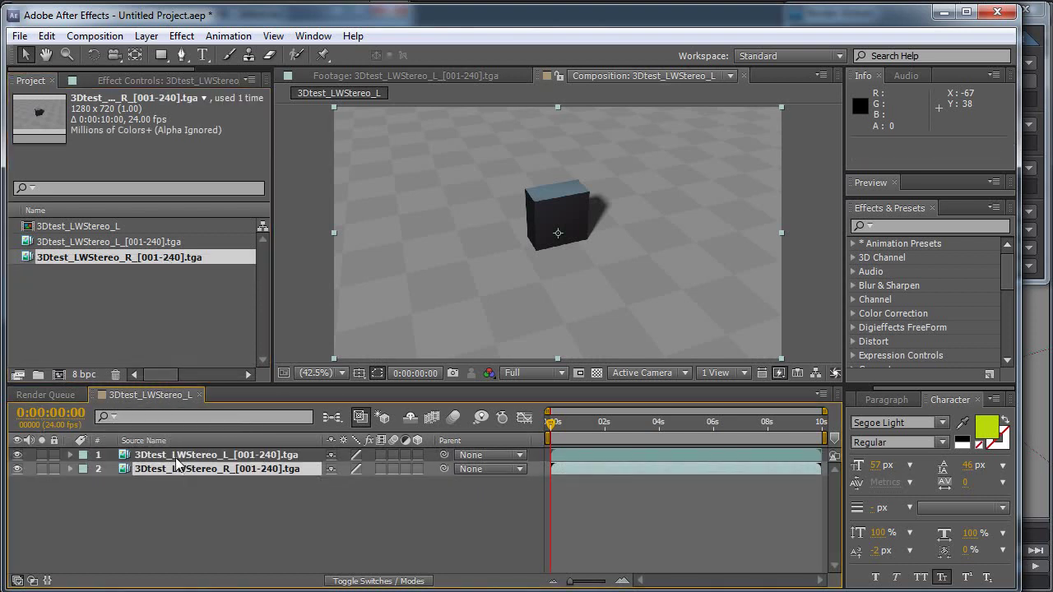
# Step: Squeeze both stereo layers horizontally to 50% width, keeping their height at 100%
pyautogui.hotkey('ctrl', 'a')
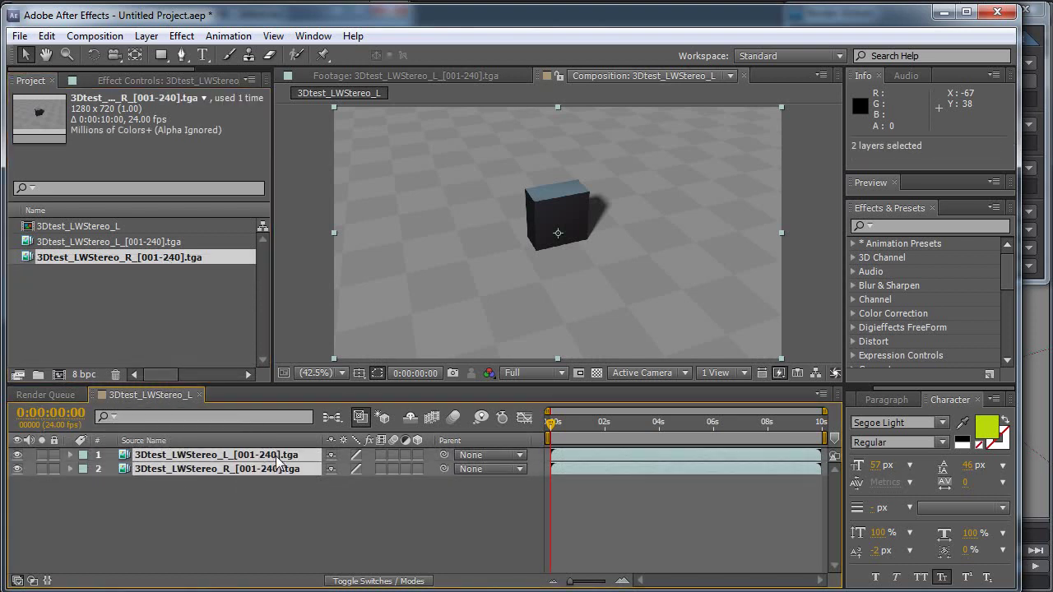
pyautogui.press('s')
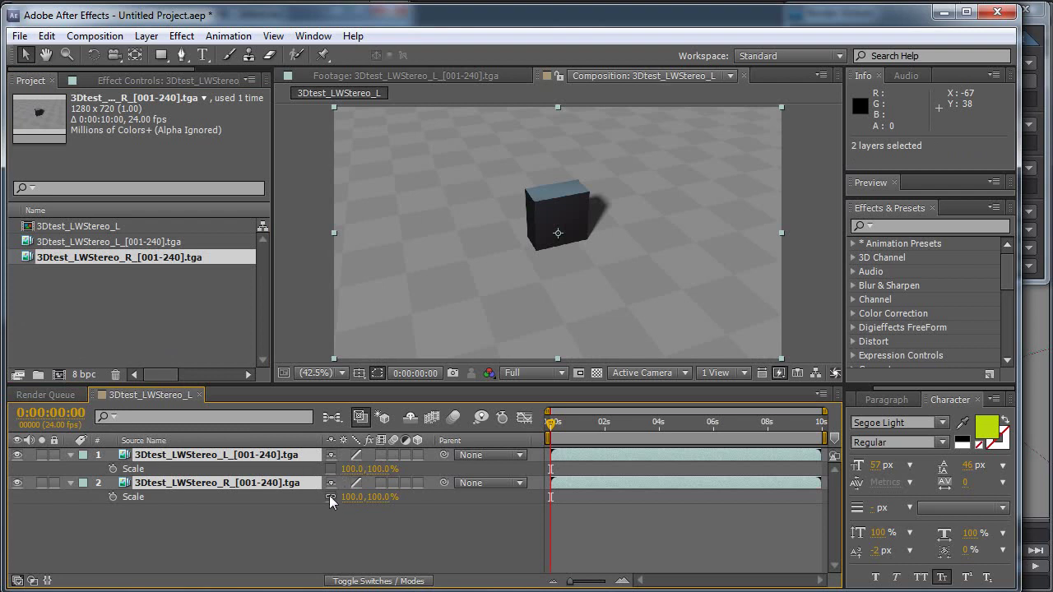
pyautogui.click(360, 472)
pyautogui.write('50')
pyautogui.press('Return')
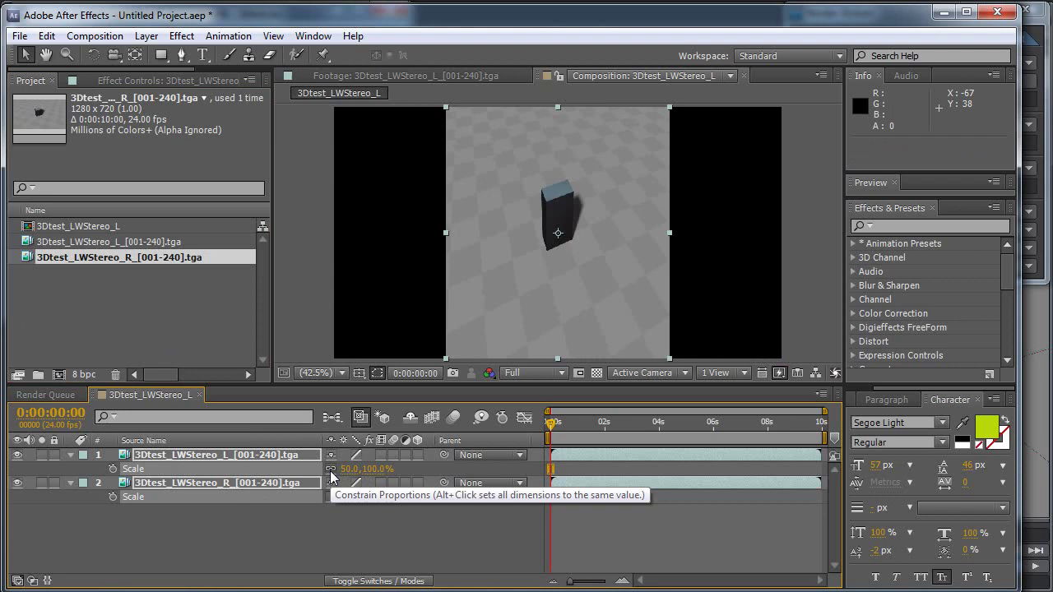
pyautogui.click(284, 552)
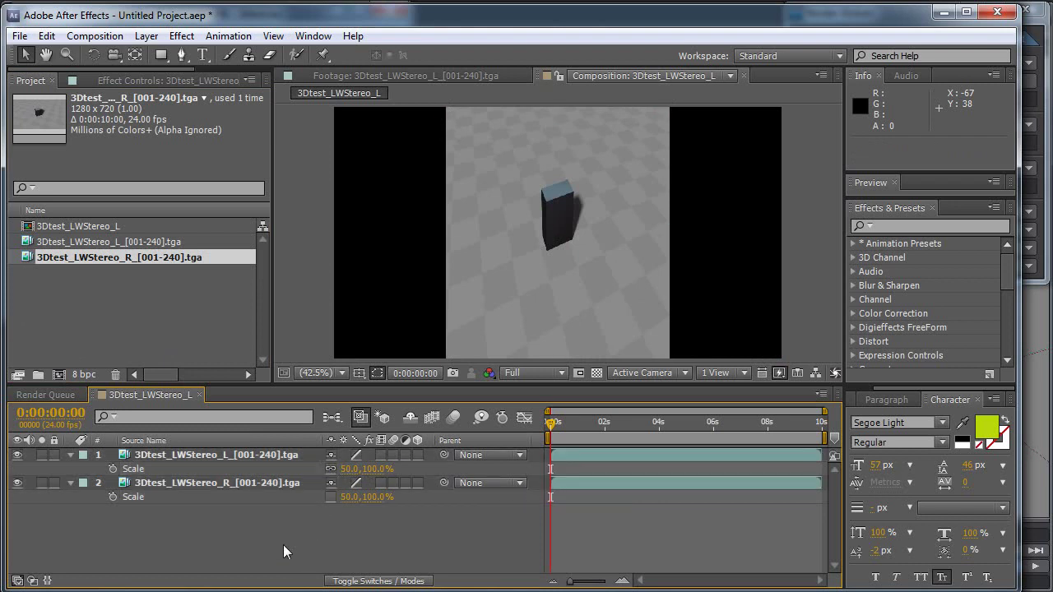
# Step: Place the layers side by side, with the left-eye layer at position 320, 360 and the right-eye layer at 960, 360
pyautogui.click(259, 444)
pyautogui.click(262, 461)
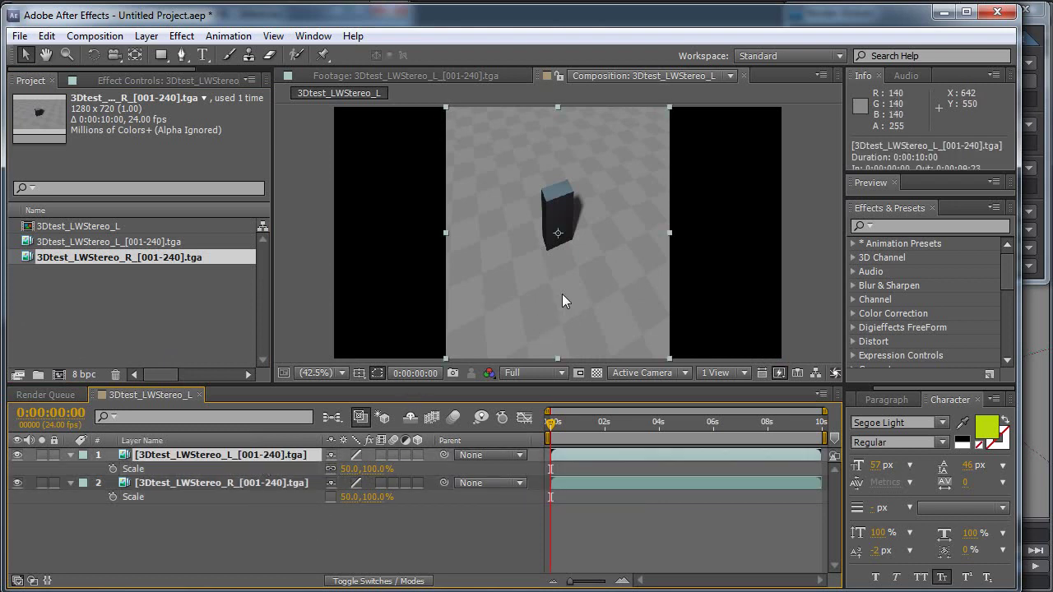
pyautogui.moveTo(609, 280); pyautogui.dragTo(499, 282)
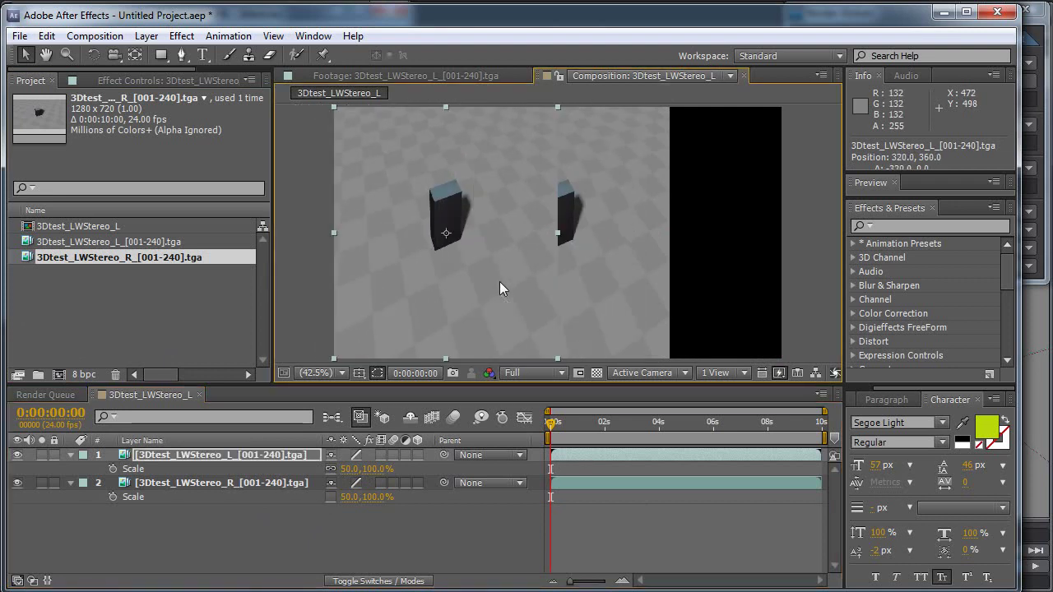
pyautogui.click(635, 281)
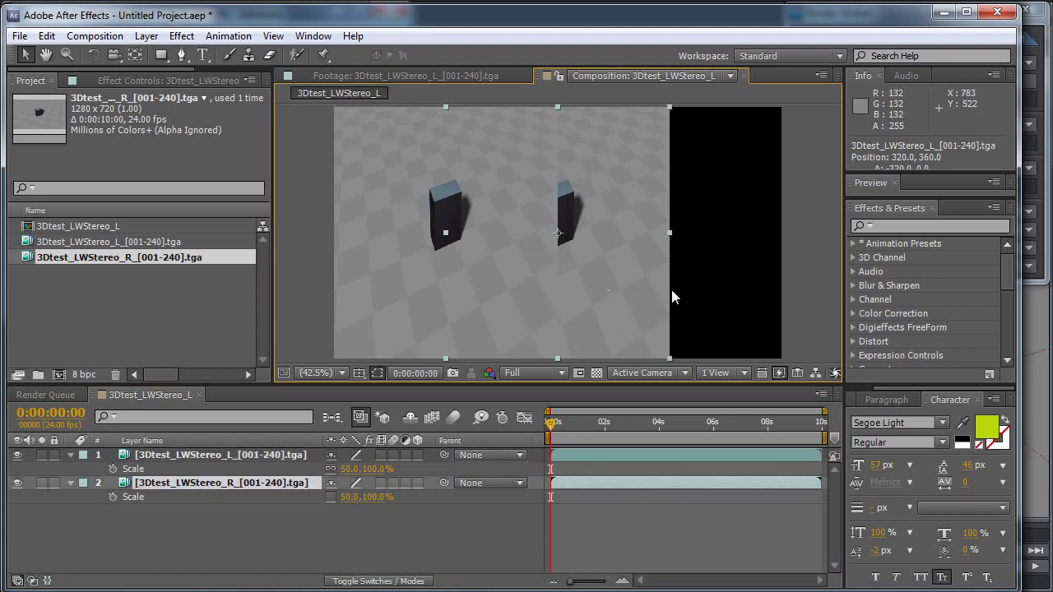
pyautogui.moveTo(607, 296); pyautogui.dragTo(713, 290)
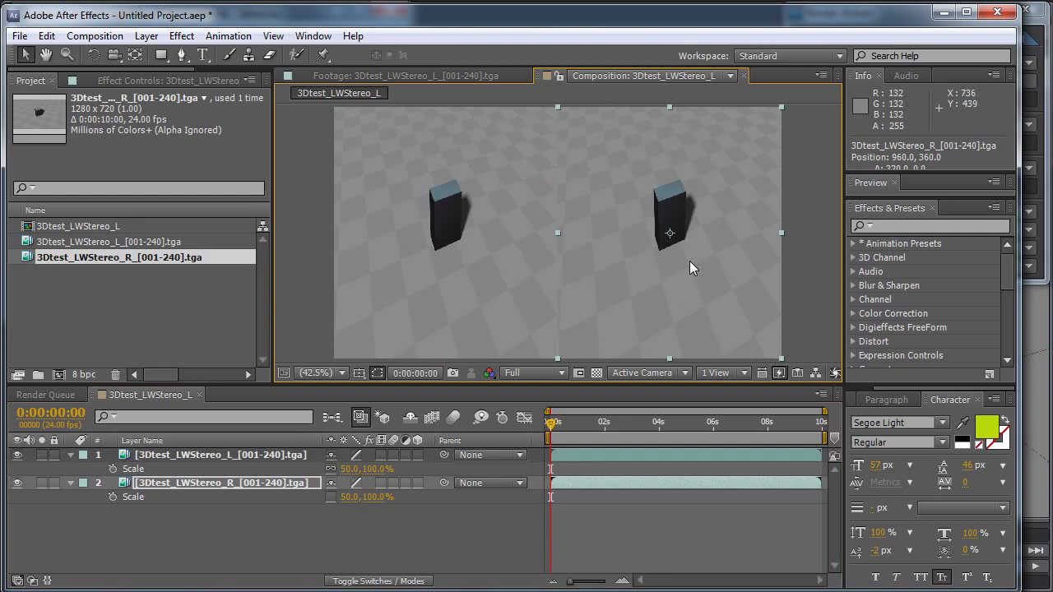
# Step: Add the side-by-side composition to the render queue and enlarge the queue area
pyautogui.click(441, 535)
pyautogui.hotkey('ctrl', 'm')
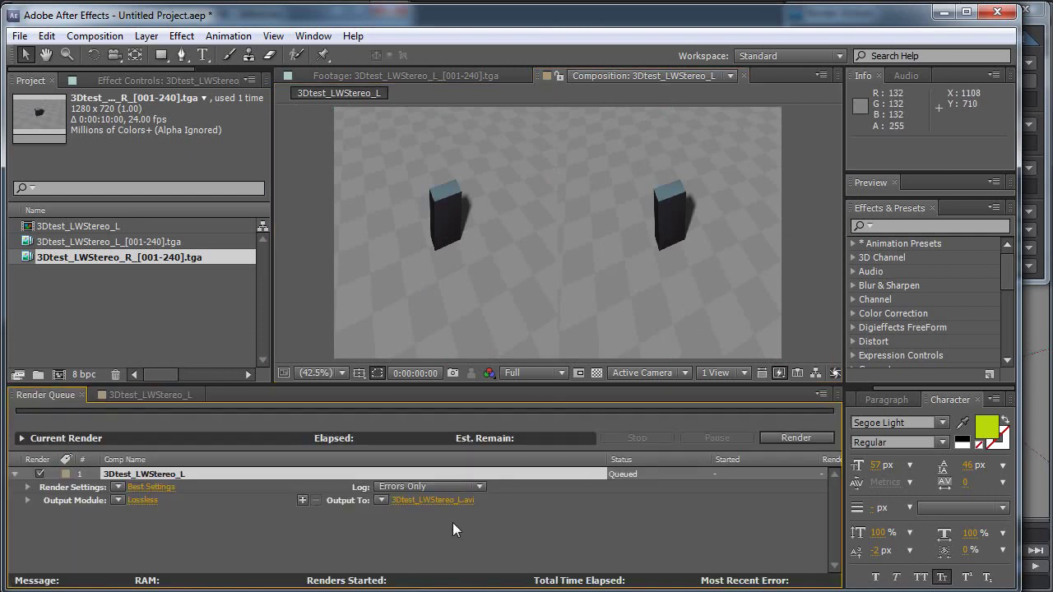
pyautogui.moveTo(471, 385); pyautogui.dragTo(469, 362)
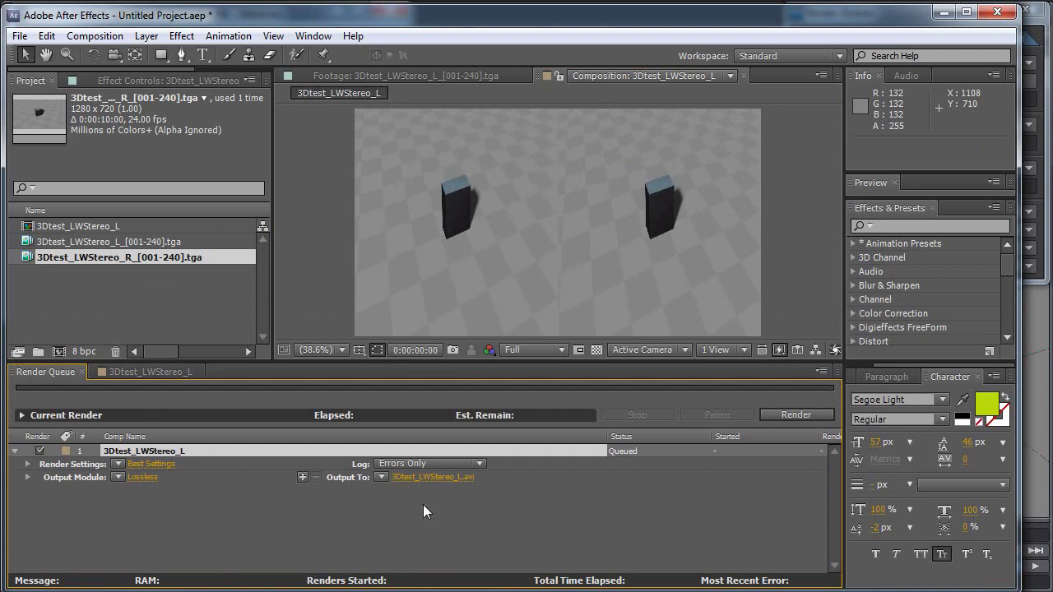
# Step: Return to LightWave Layout and clear the current scene without saving it
pyautogui.click(944, 13)
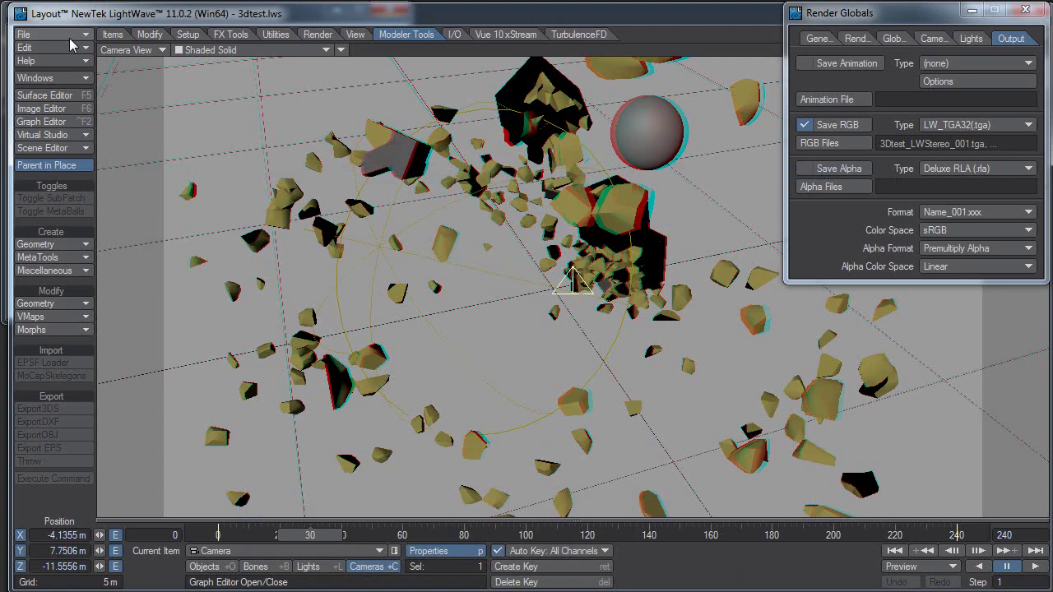
pyautogui.hotkey('ctrl', 'n')
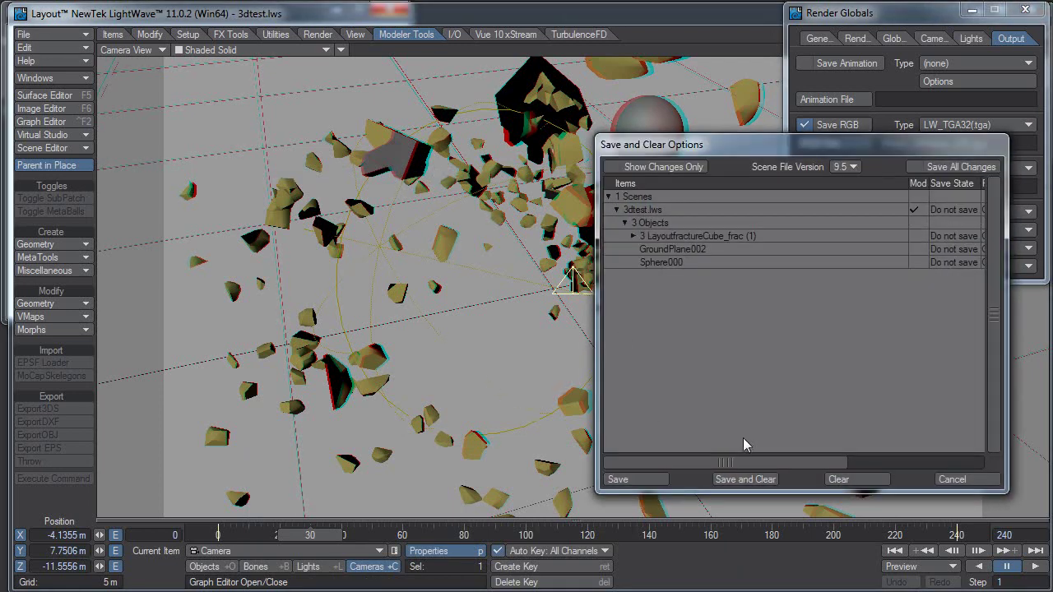
pyautogui.click(851, 486)
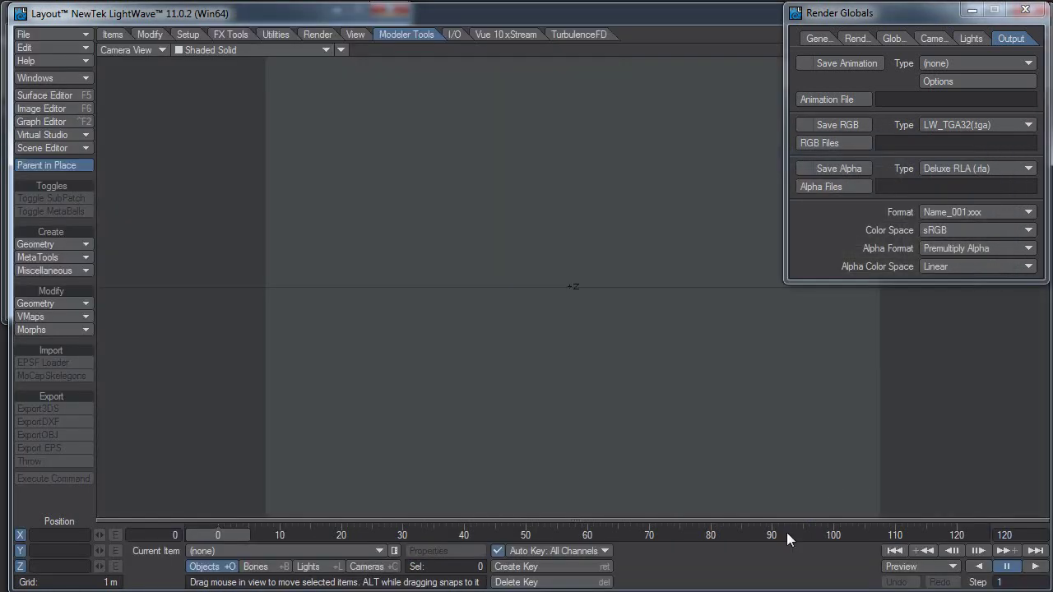
# Step: Set the new scene's camera resolution to HDTV (1280 x 720) and close the render settings
pyautogui.click(369, 568)
pyautogui.click(370, 568)
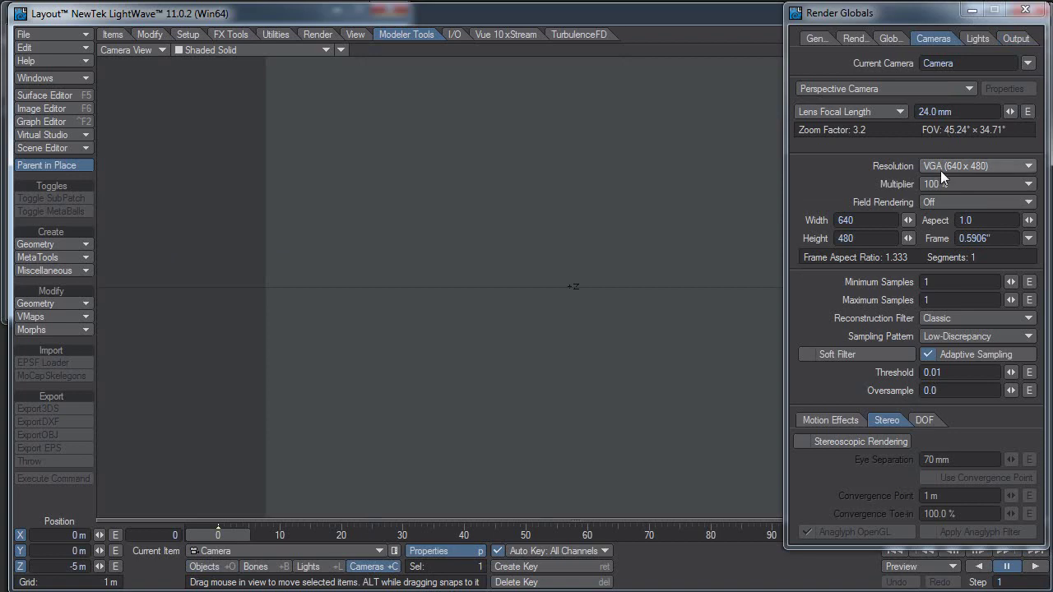
pyautogui.click(978, 166)
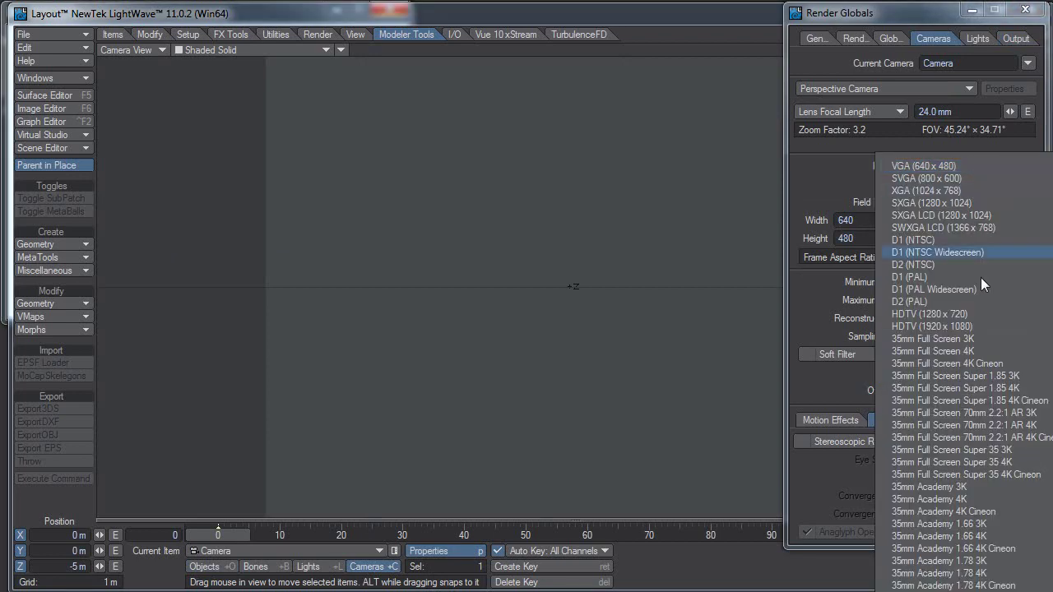
pyautogui.click(978, 312)
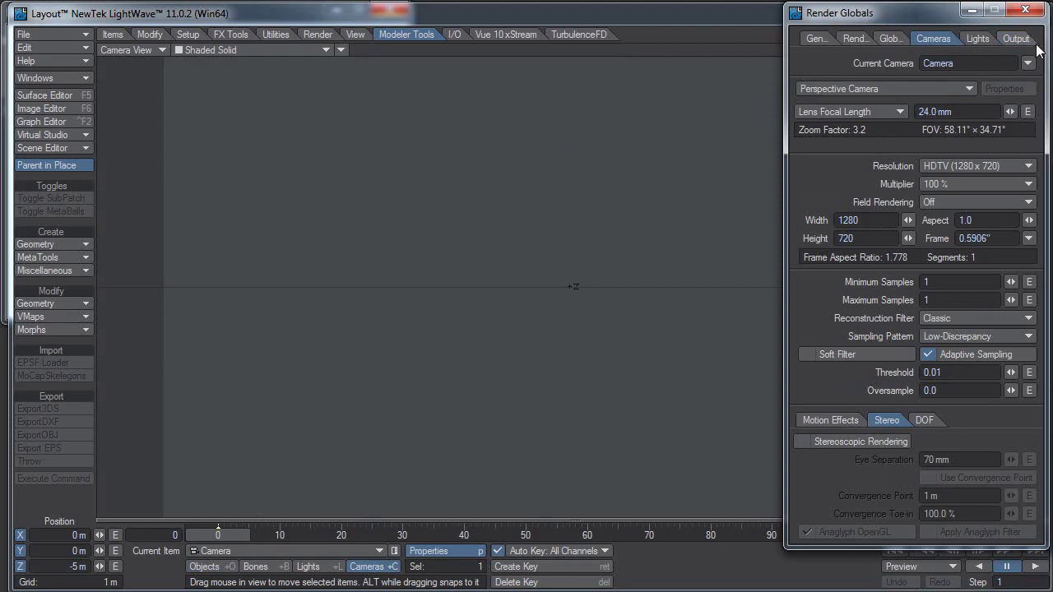
pyautogui.click(1033, 10)
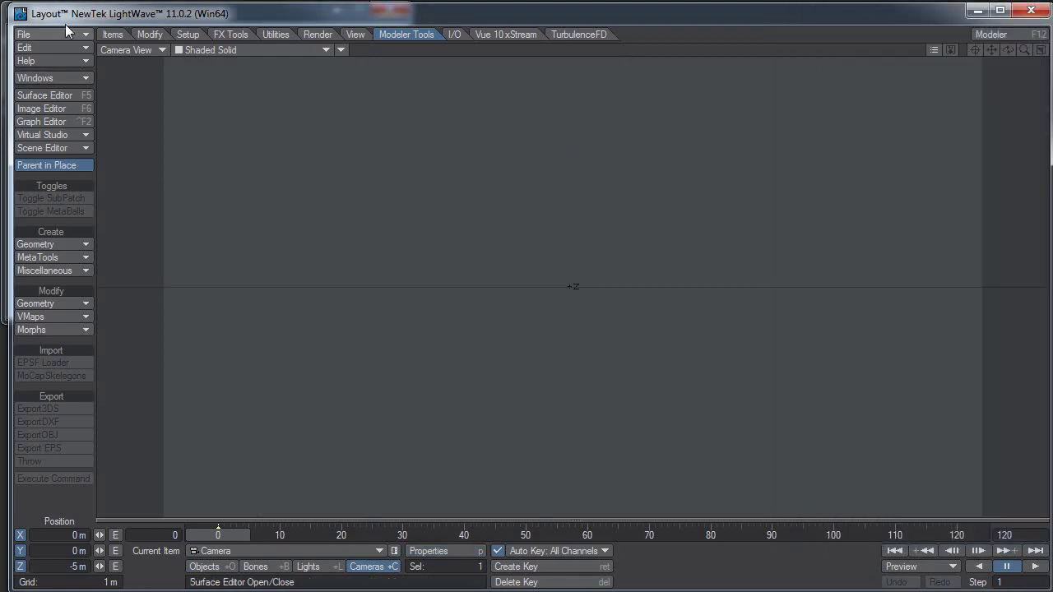
# Step: Load 3Dtest_LWStereo_L_001.tga and 3Dtest_LWStereo_R_001.tga from the 3dtest_LWstereo render folder into the Image Editor
pyautogui.click(60, 110)
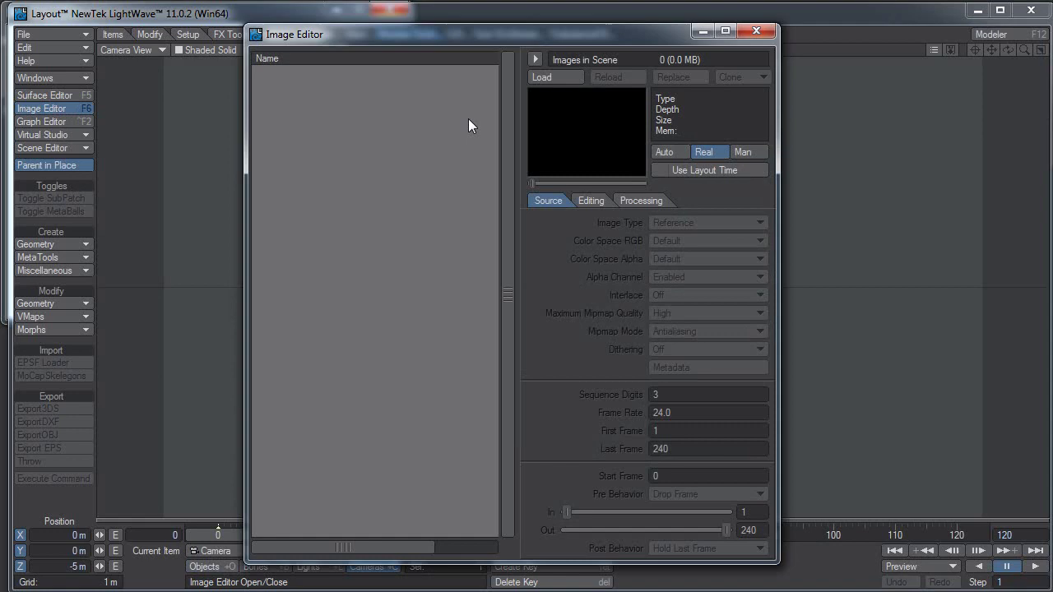
pyautogui.click(569, 76)
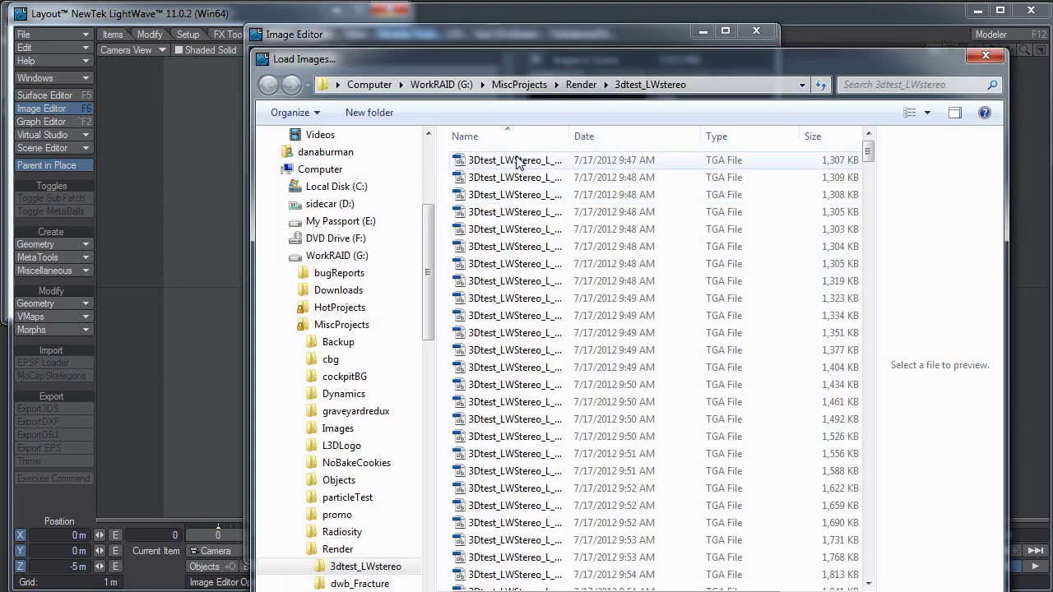
pyautogui.click(518, 161)
pyautogui.press('Return')
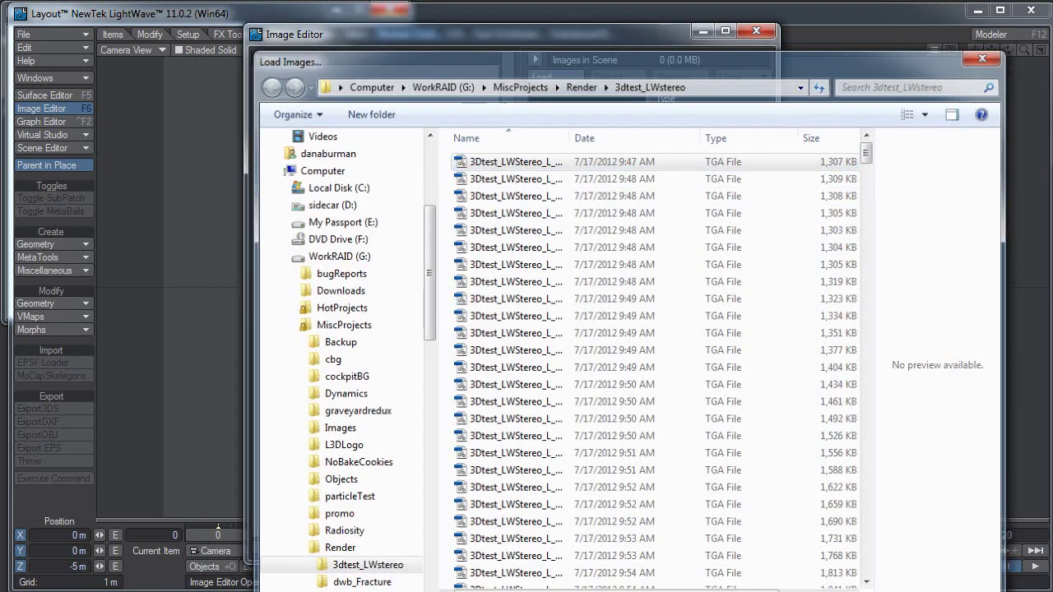
pyautogui.click(539, 77)
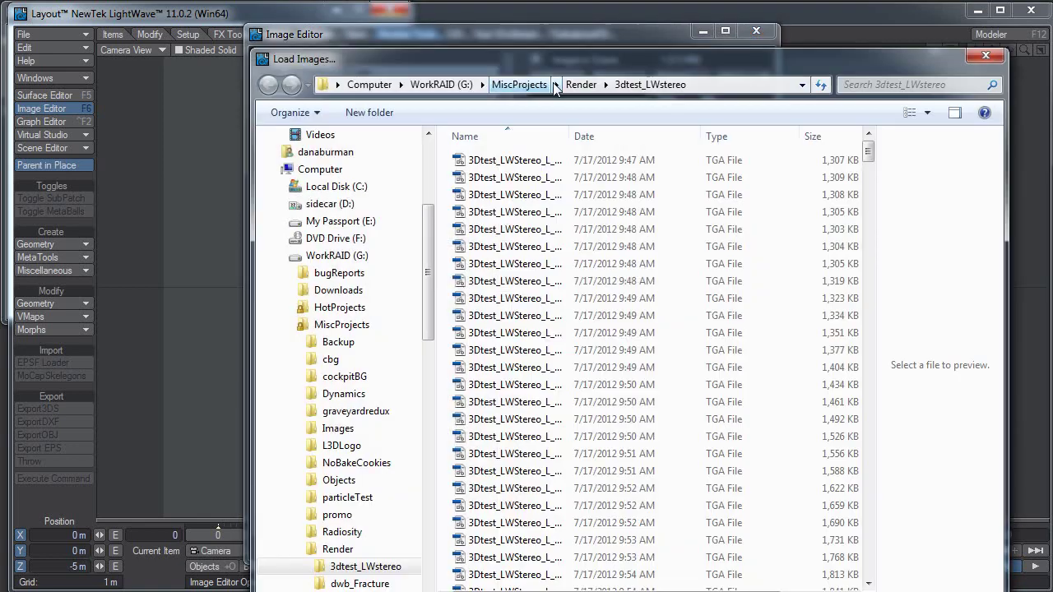
pyautogui.moveTo(868, 137); pyautogui.dragTo(868, 362)
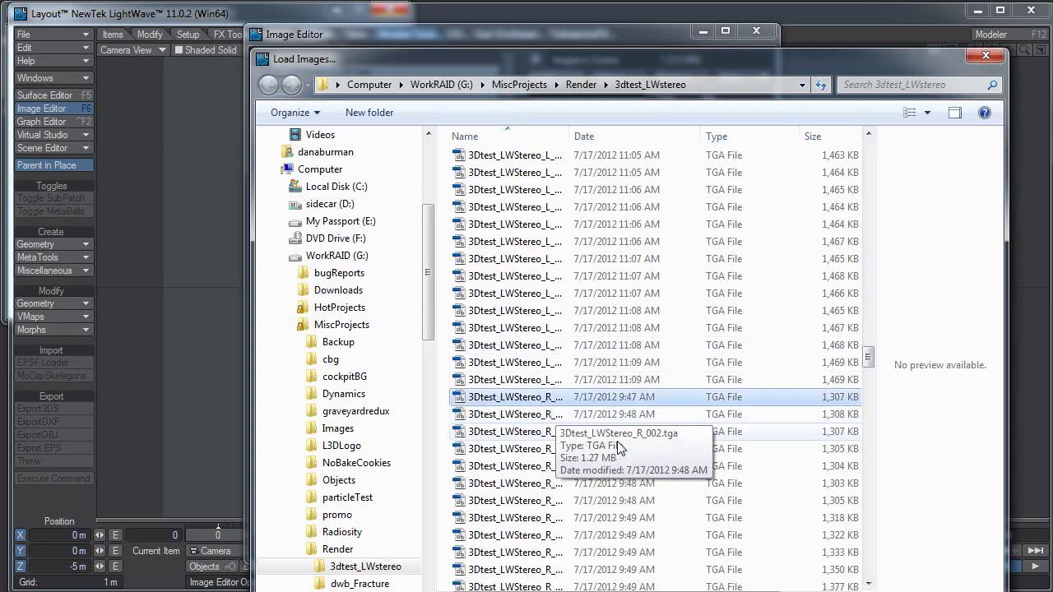
pyautogui.doubleClick(547, 400)
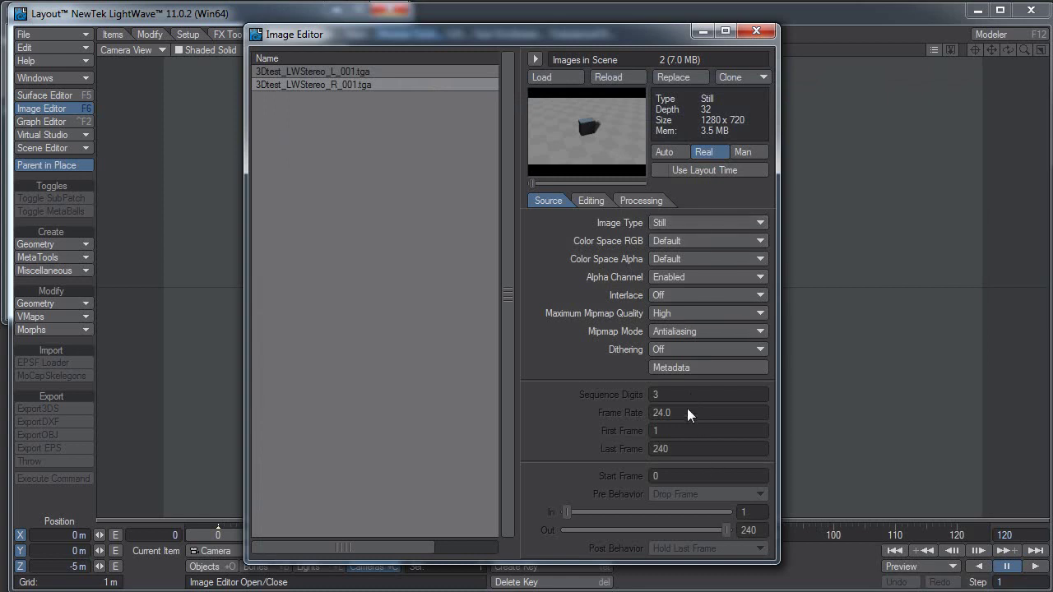
# Step: Change the image type of both the right-eye and left-eye renders to Sequence
pyautogui.click(675, 221)
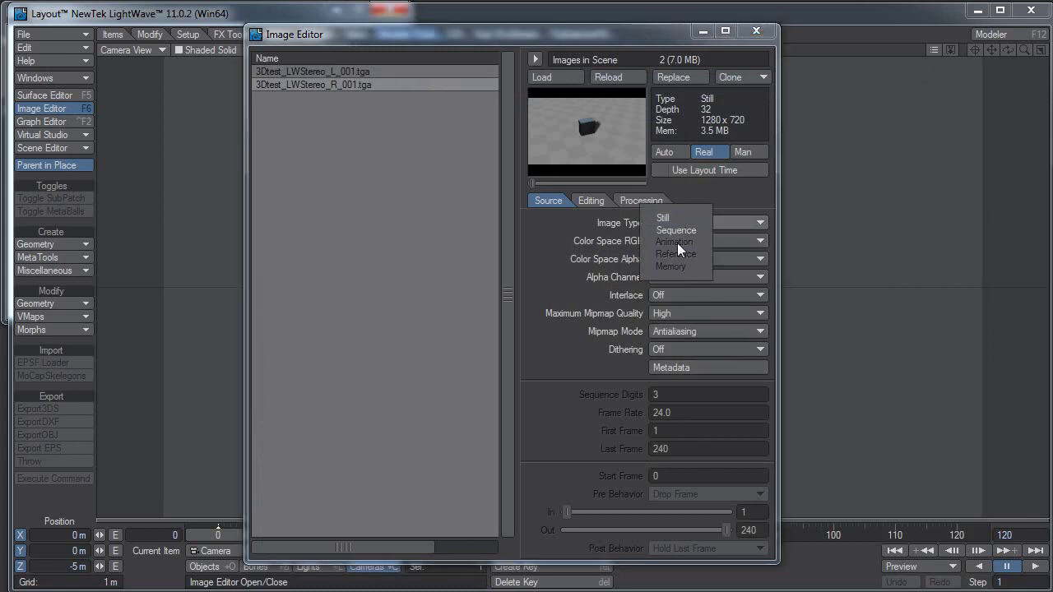
pyautogui.click(676, 229)
pyautogui.click(401, 71)
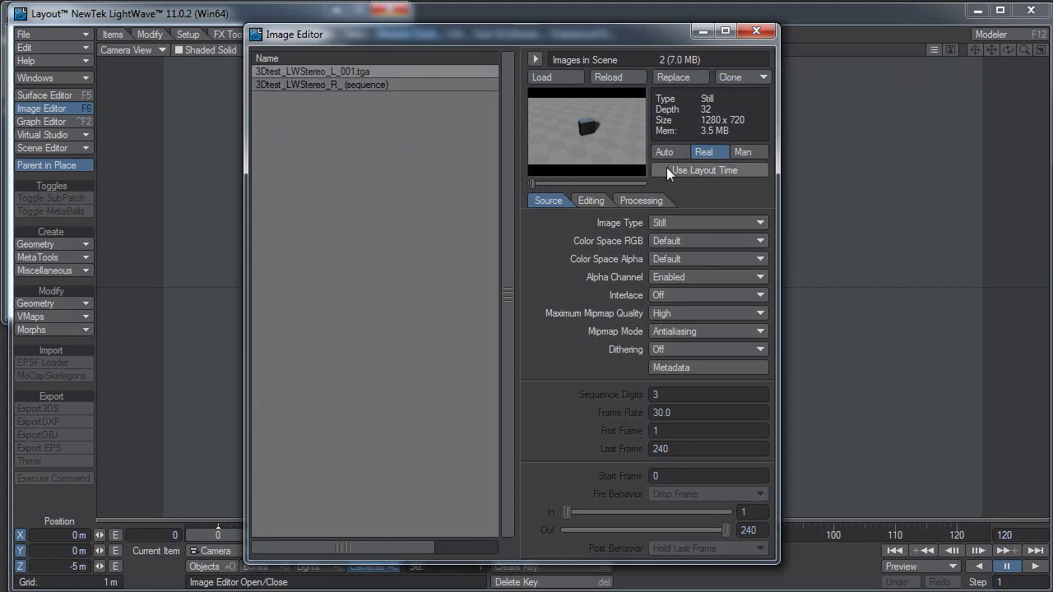
pyautogui.click(676, 223)
pyautogui.click(677, 238)
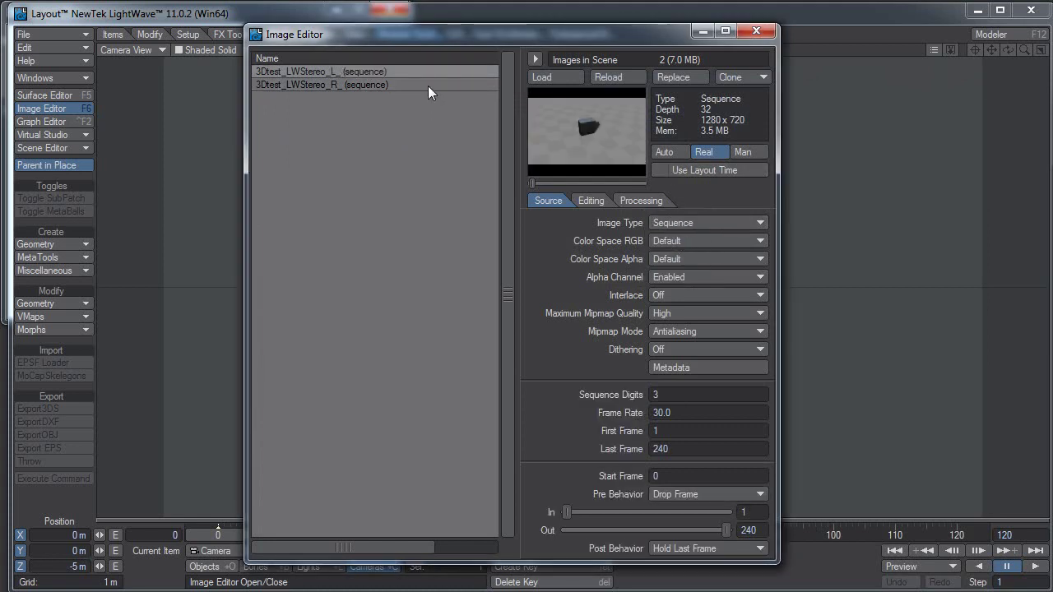
# Step: Set the frame rate of both stereo sequences to 24 and check each one
pyautogui.click(673, 413)
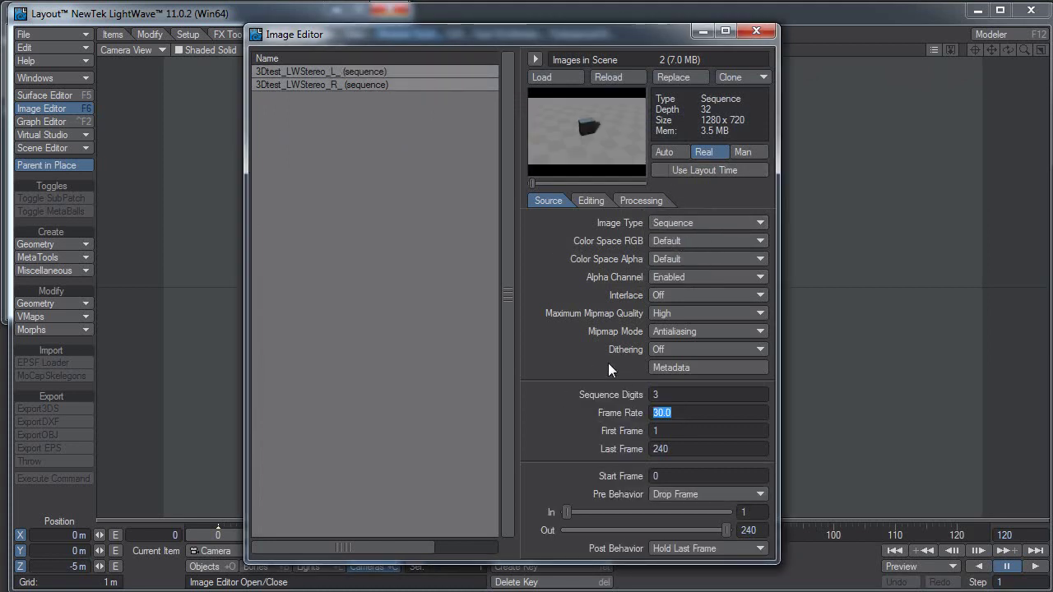
pyautogui.write('24')
pyautogui.press('Return')
pyautogui.click(362, 85)
pyautogui.click(394, 73)
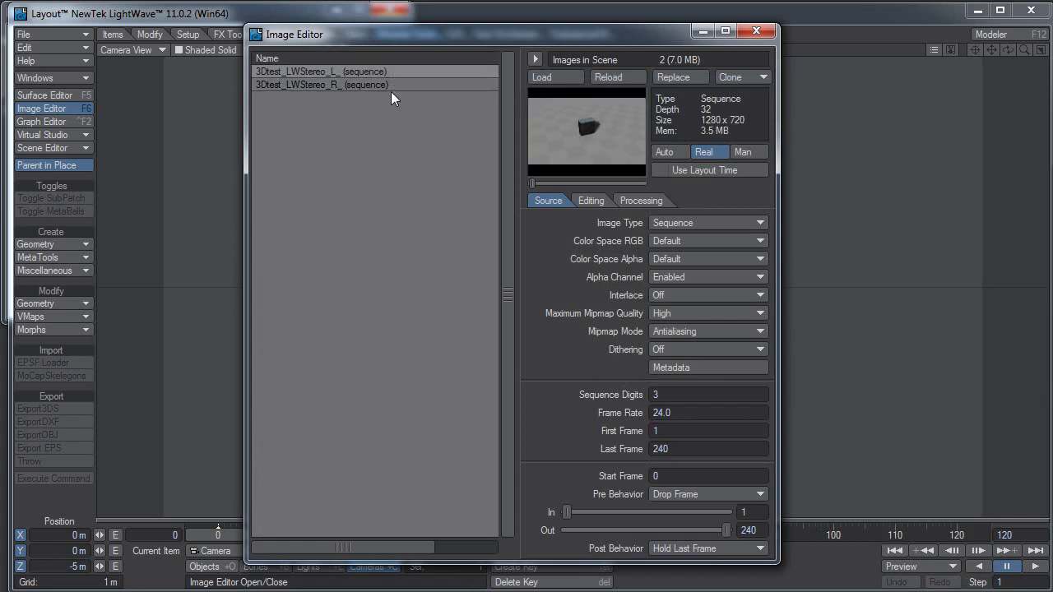
pyautogui.click(391, 87)
# Step: Clone the left-eye sequence as an instance, compare it with the originals, and move the Image Editor out of the way
pyautogui.click(401, 75)
pyautogui.click(755, 79)
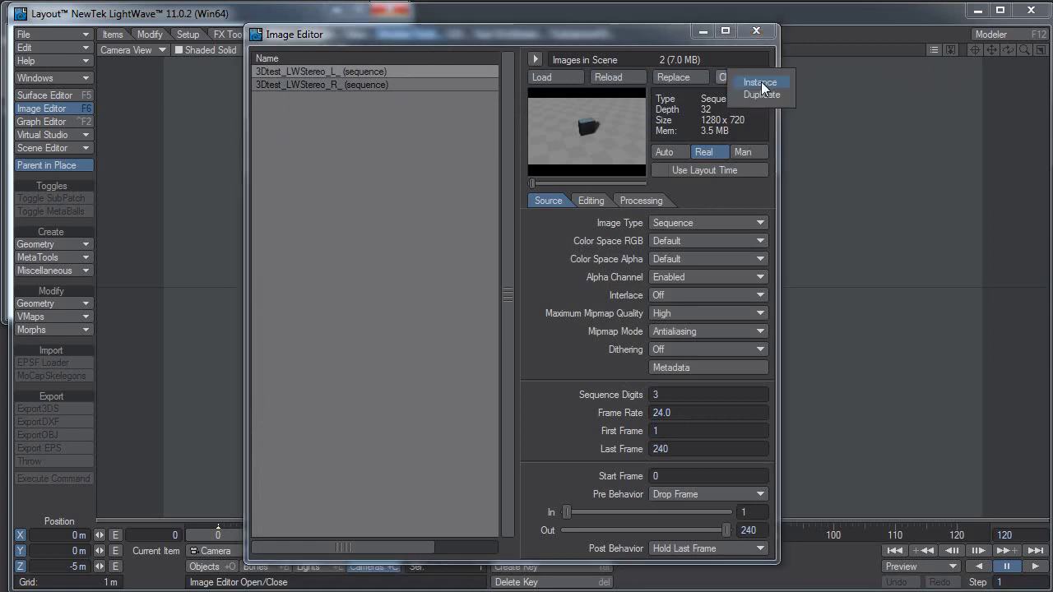
pyautogui.click(761, 83)
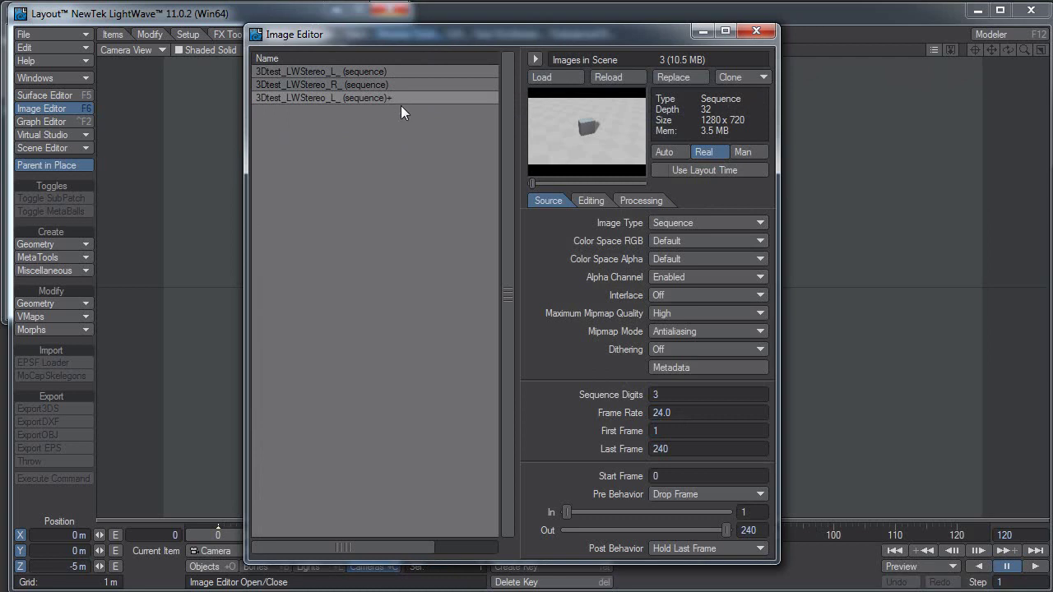
pyautogui.click(419, 84)
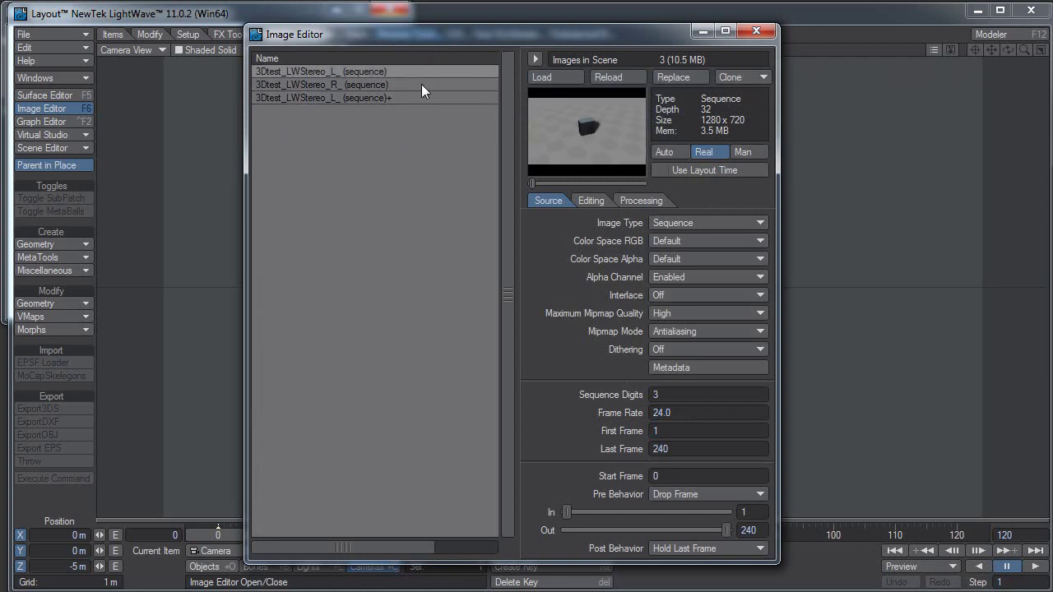
pyautogui.click(421, 84)
pyautogui.click(421, 98)
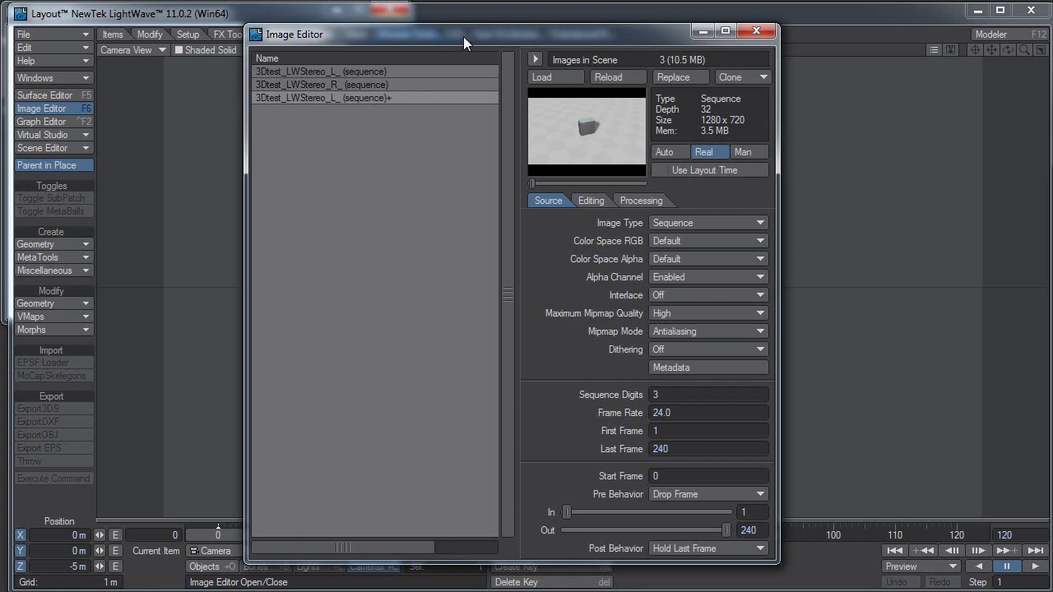
pyautogui.click(434, 71)
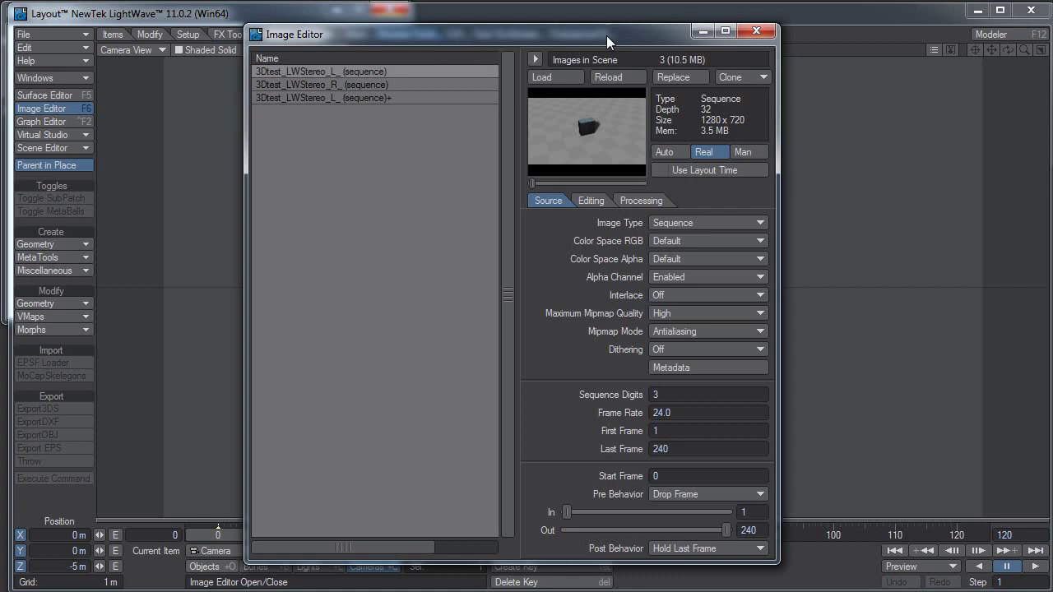
pyautogui.moveTo(607, 41); pyautogui.dragTo(1052, 494)
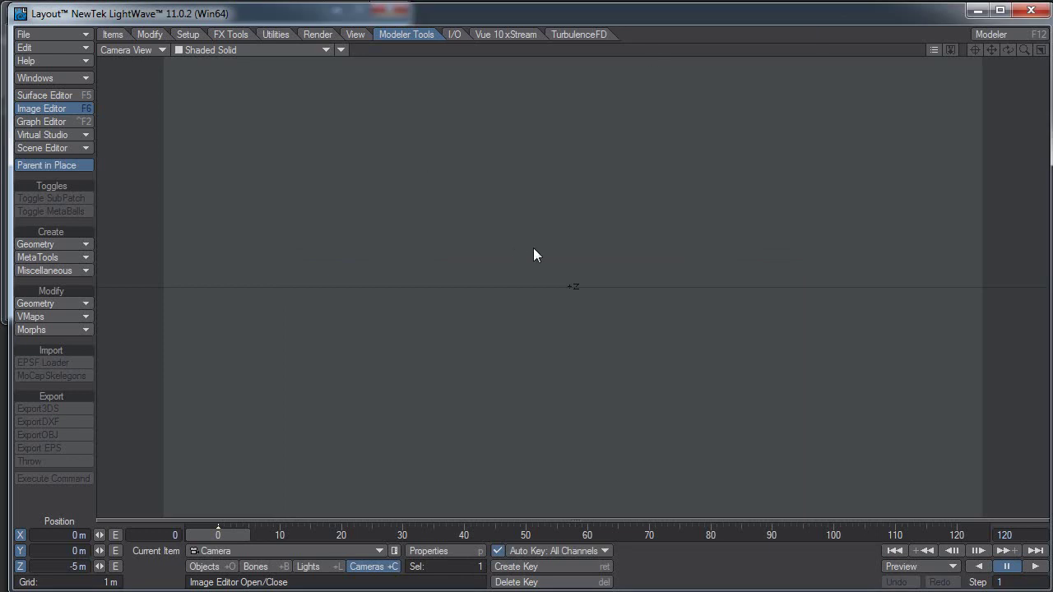
# Step: Set the Camera View Background to Background Image in the display preferences and close them
pyautogui.press('d')
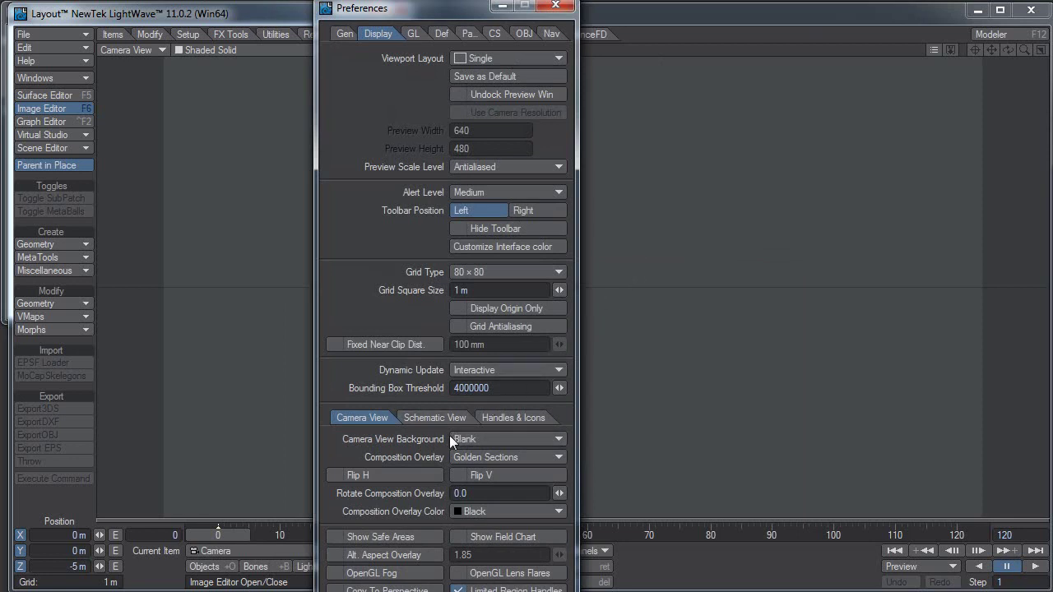
pyautogui.click(470, 437)
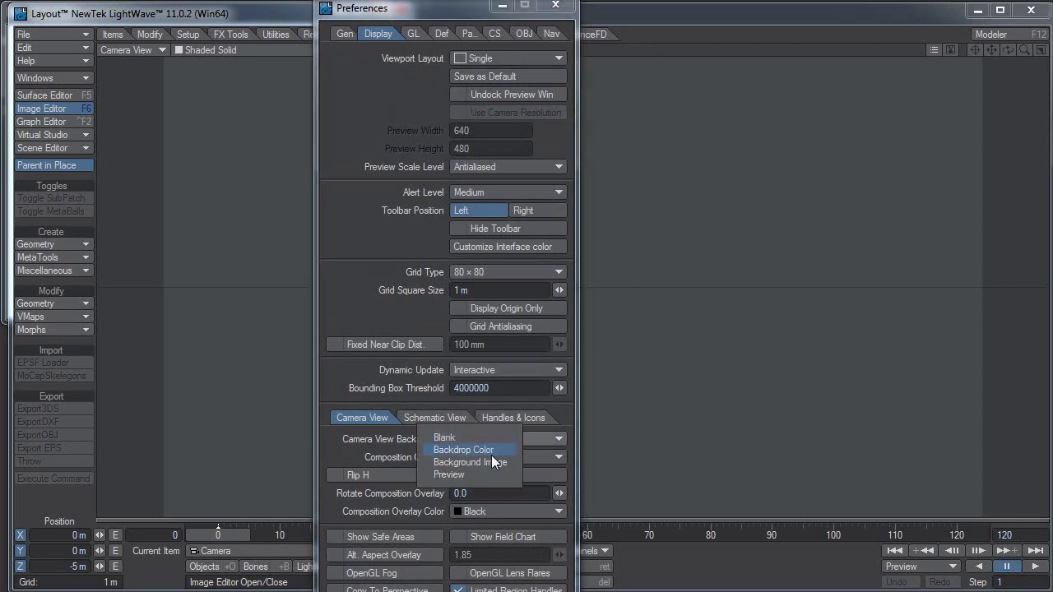
pyautogui.click(498, 464)
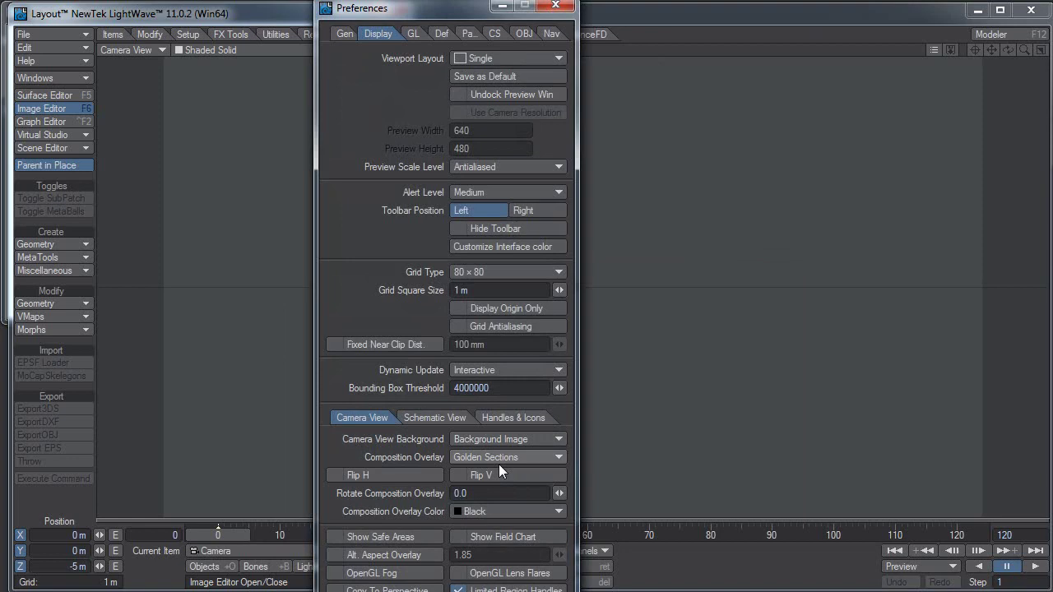
pyautogui.click(566, 8)
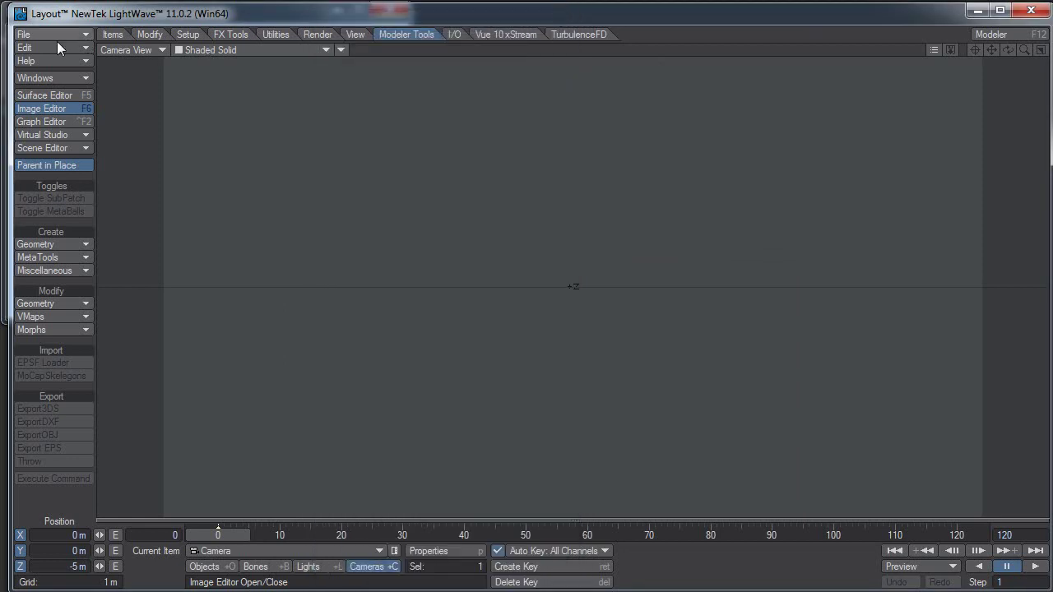
# Step: Use the cloned left-eye sequence, 3Dtest_LWStereo_L_ (sequence)+, as the compositing background image and close the effects settings
pyautogui.click(47, 78)
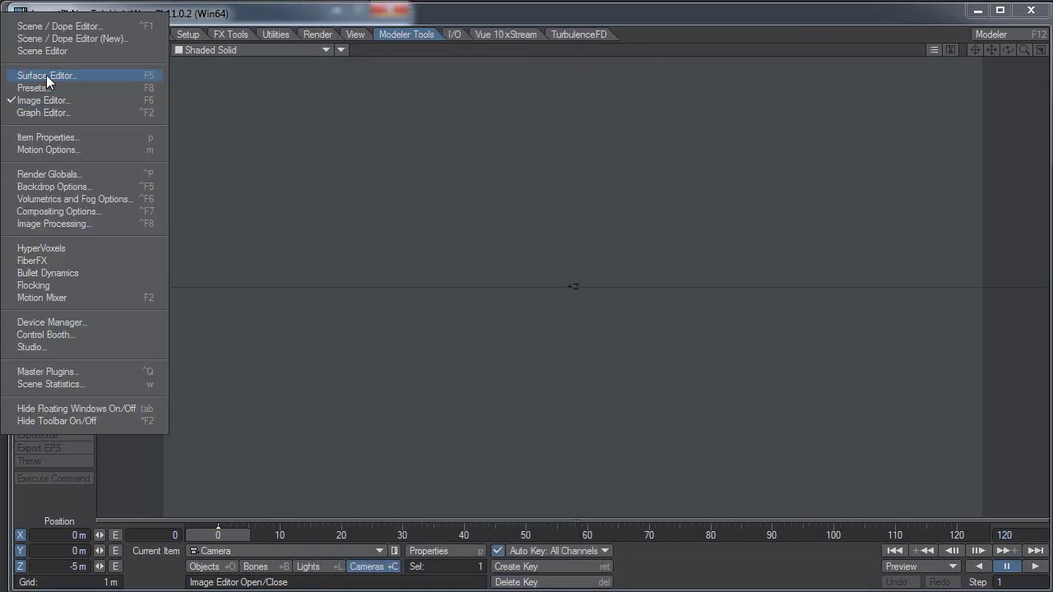
pyautogui.click(61, 211)
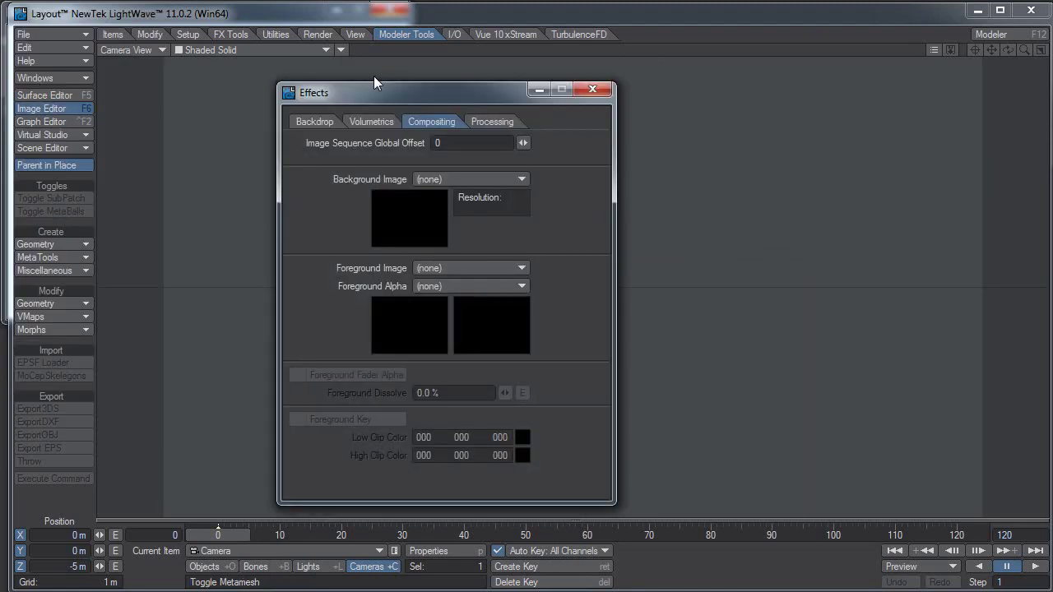
pyautogui.click(460, 181)
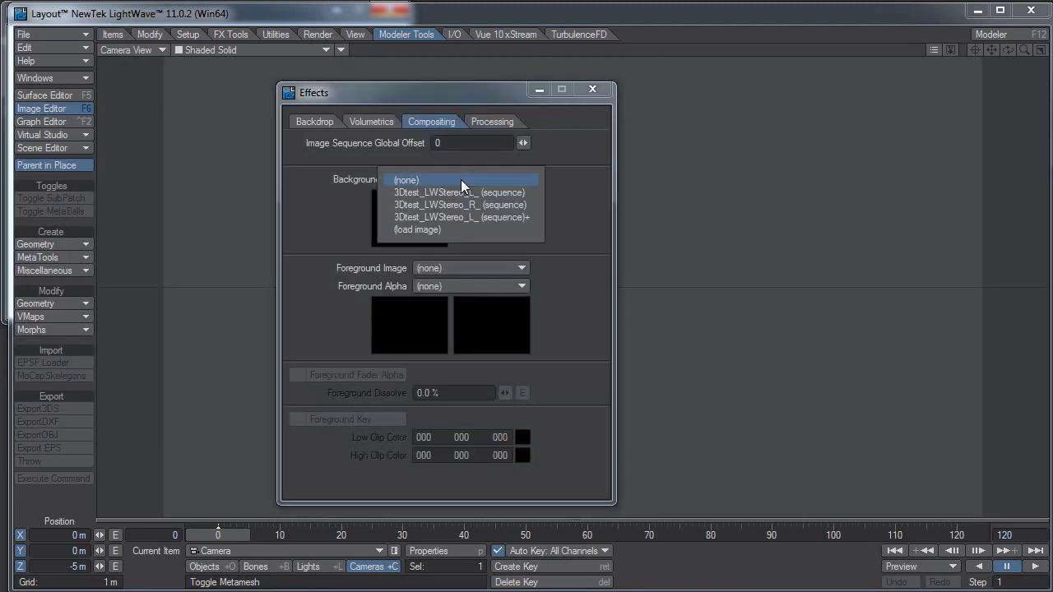
pyautogui.click(523, 221)
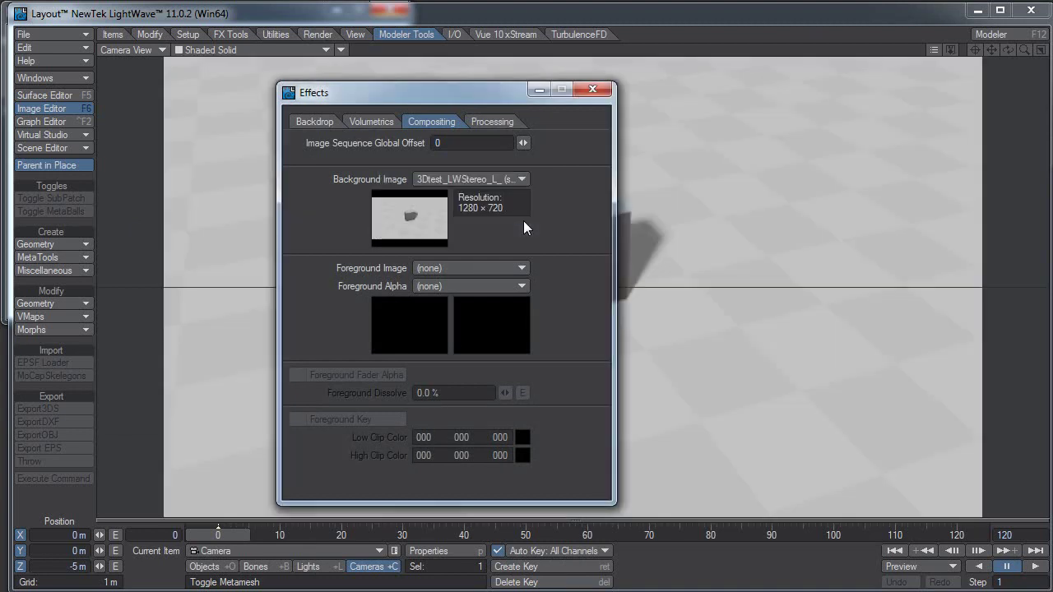
pyautogui.click(599, 96)
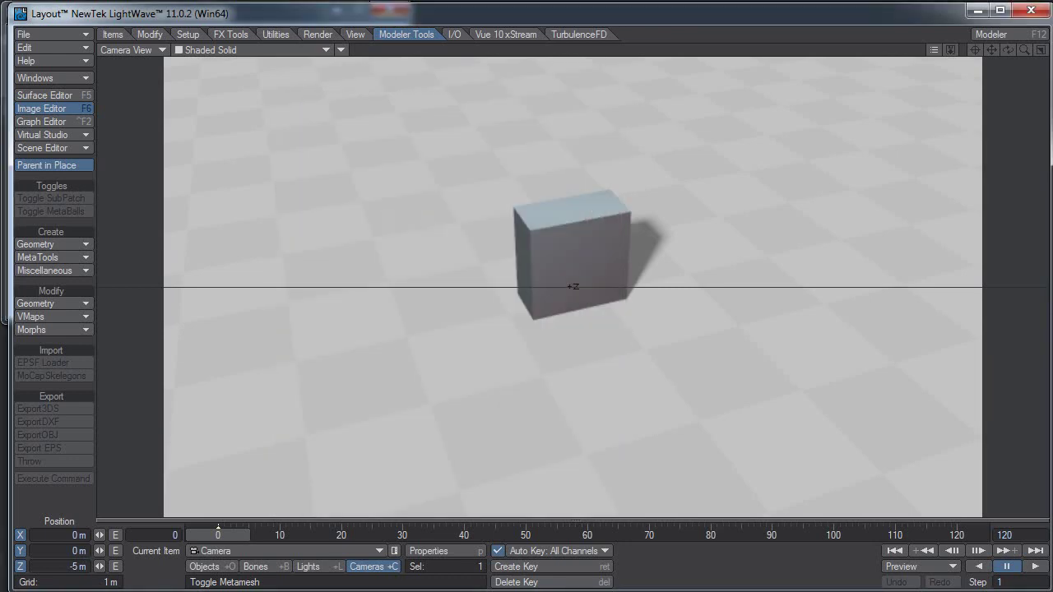
# Step: Add a Textured Filter to the cloned left-eye sequence in the Image Editor
pyautogui.press('F6')
pyautogui.moveTo(1045, 70); pyautogui.dragTo(766, 60)
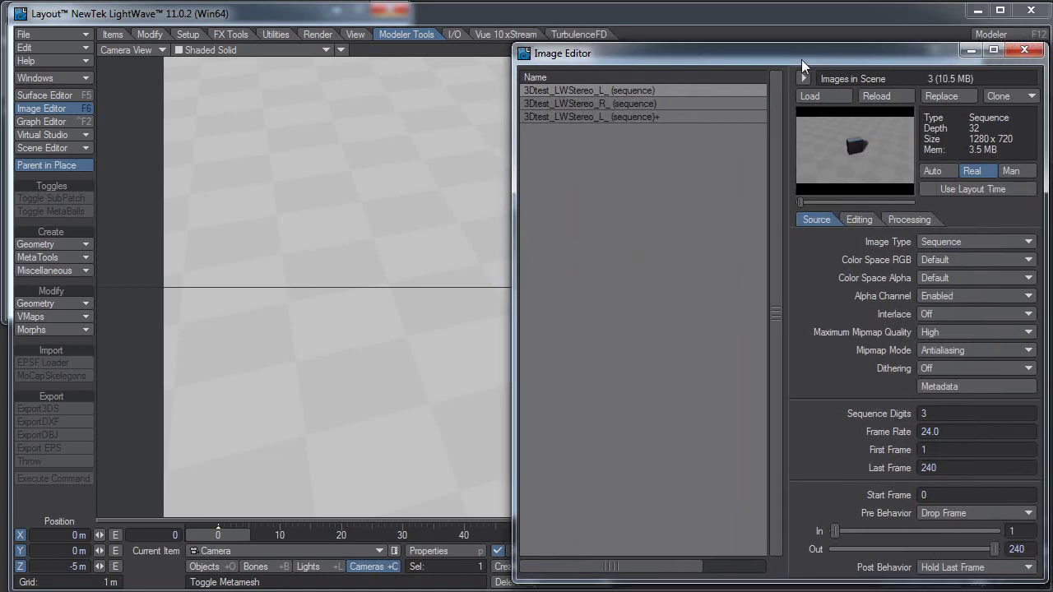
pyautogui.click(656, 120)
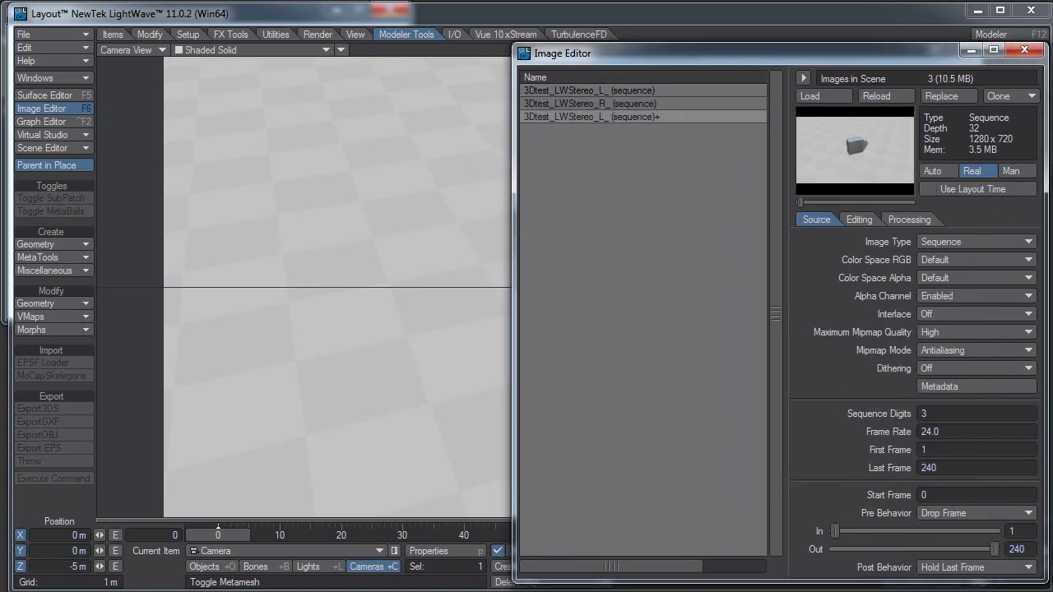
pyautogui.click(887, 219)
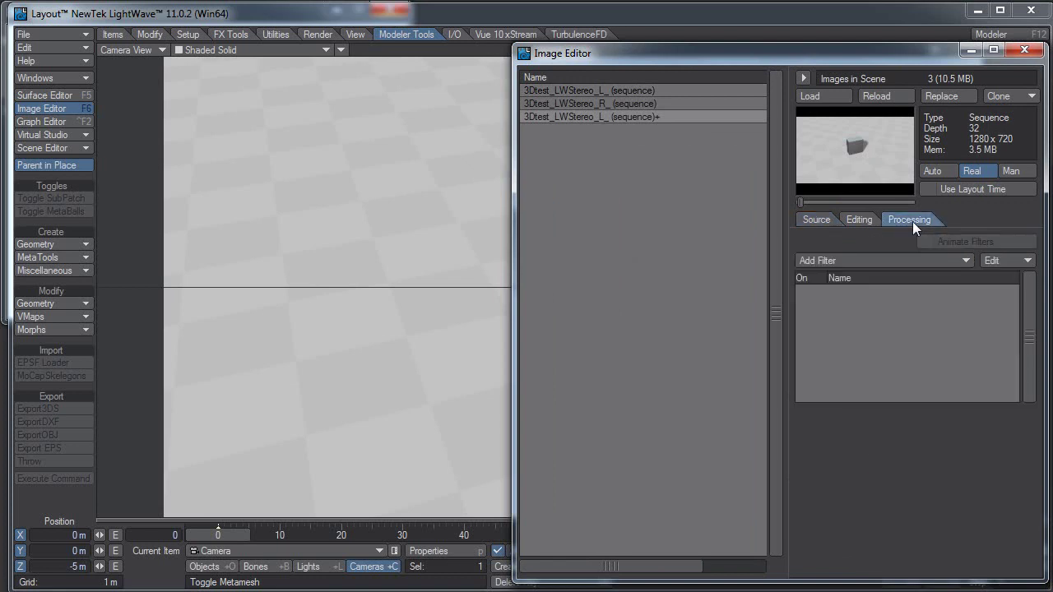
pyautogui.click(894, 262)
pyautogui.scroll(-8, 893, 271)
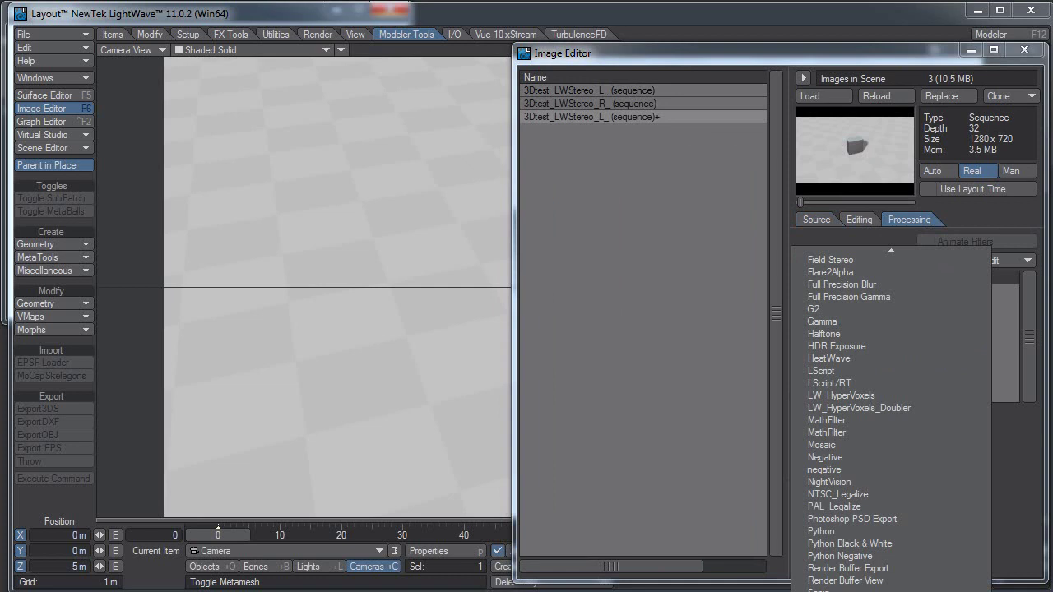
pyautogui.click(940, 357)
pyautogui.click(916, 255)
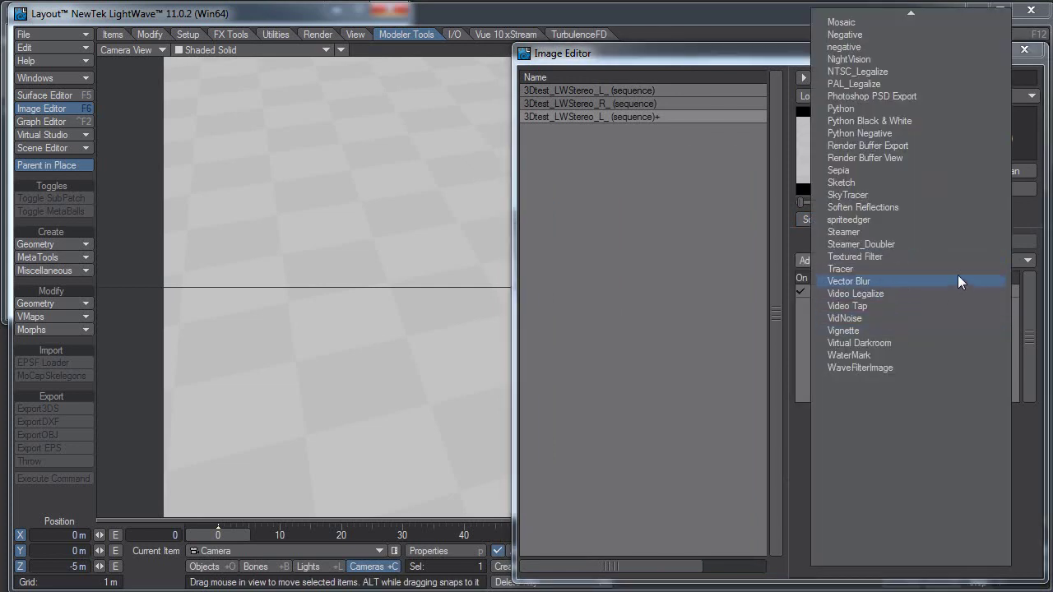
pyautogui.click(687, 260)
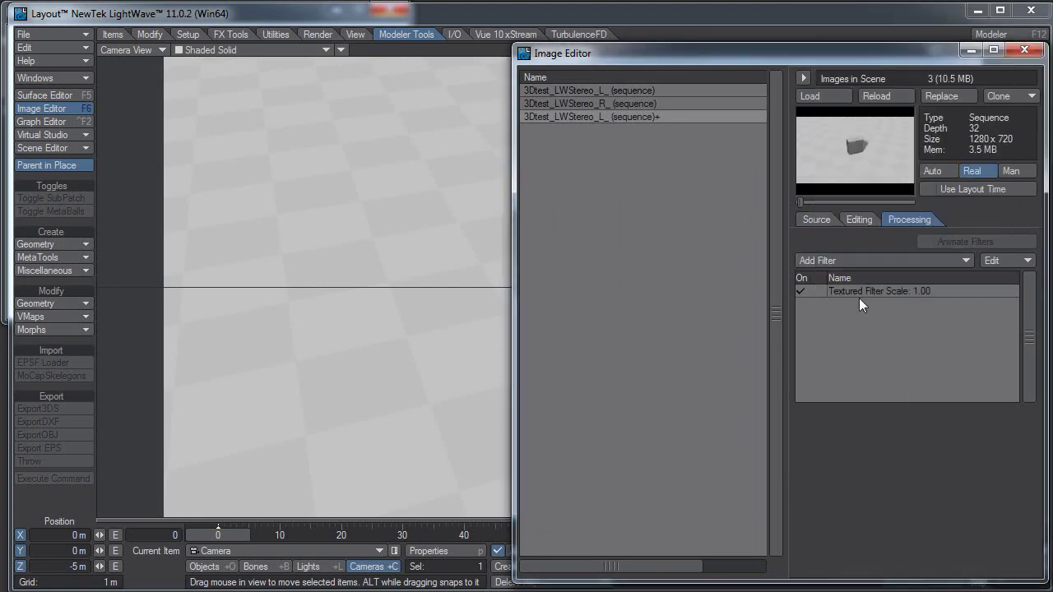
# Step: Add a procedural layer of type Value to the Textured Filter's texture and set its color to 204, 000, 204
pyautogui.moveTo(780, 52); pyautogui.dragTo(929, 44)
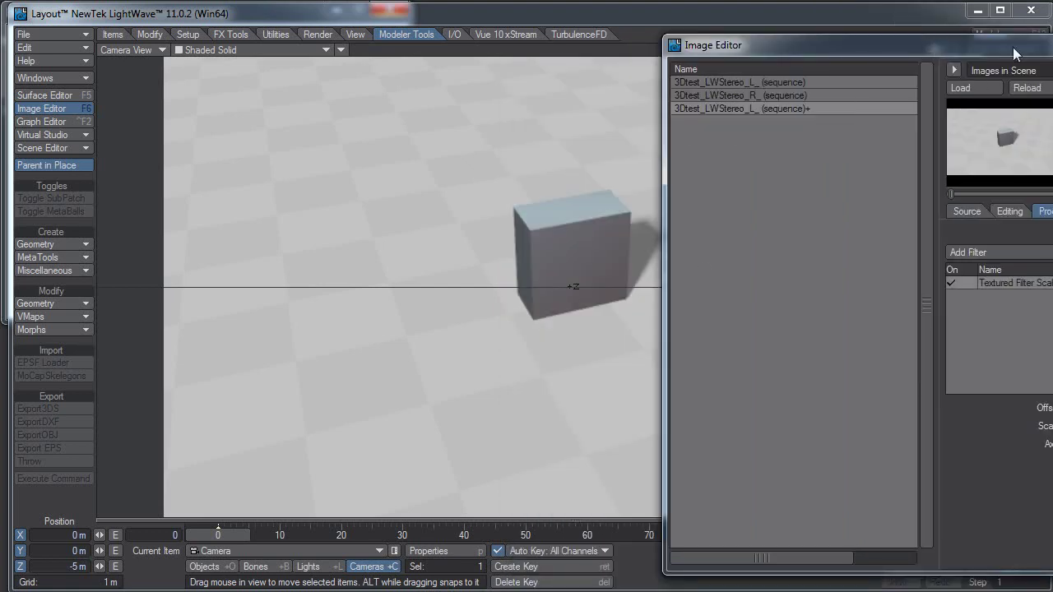
pyautogui.moveTo(1009, 46); pyautogui.dragTo(861, 44)
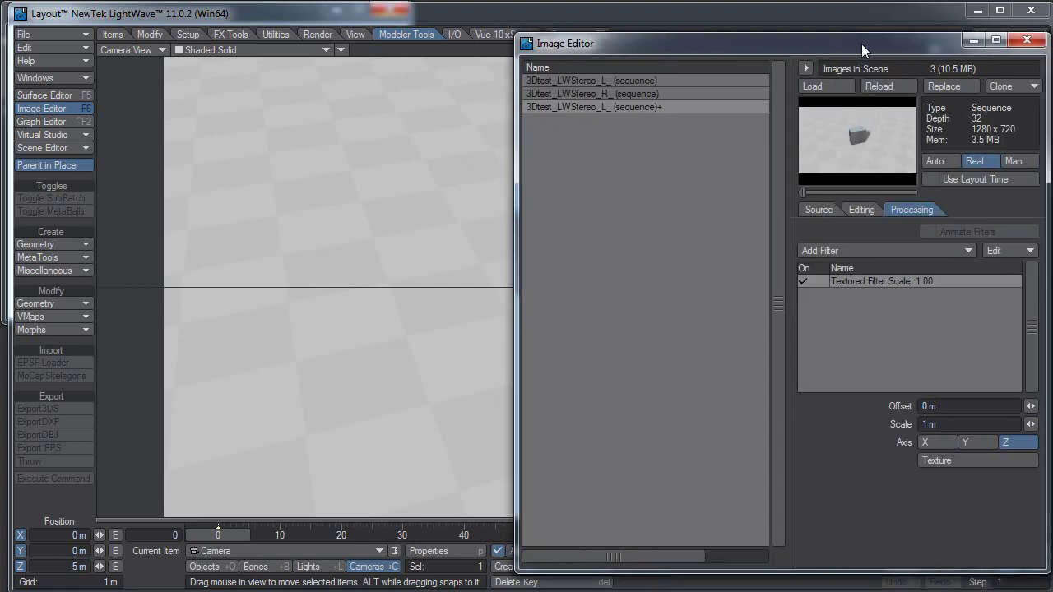
pyautogui.click(973, 460)
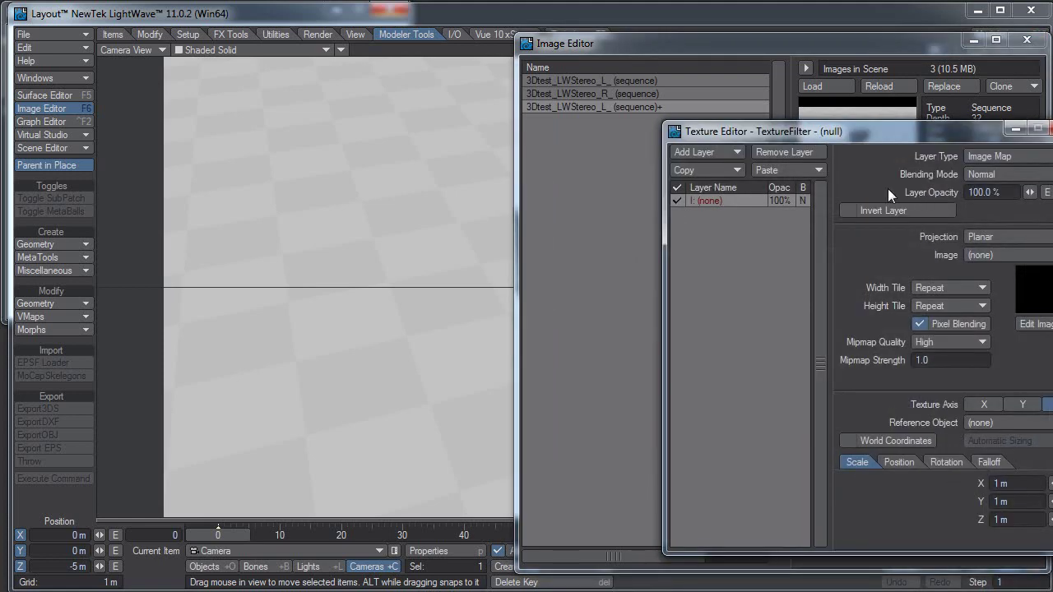
pyautogui.click(701, 151)
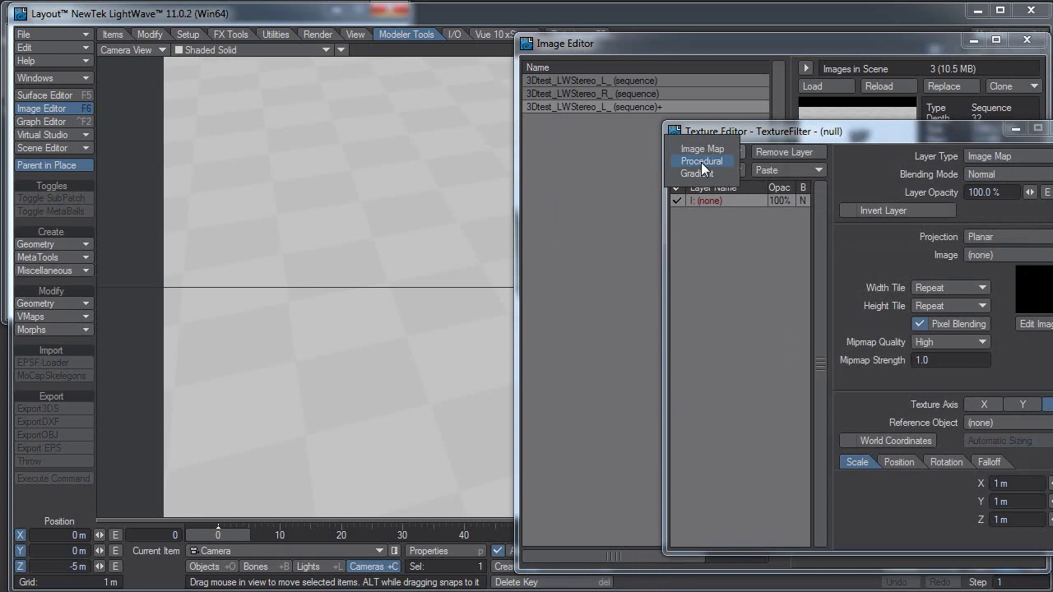
pyautogui.click(701, 162)
pyautogui.click(1033, 243)
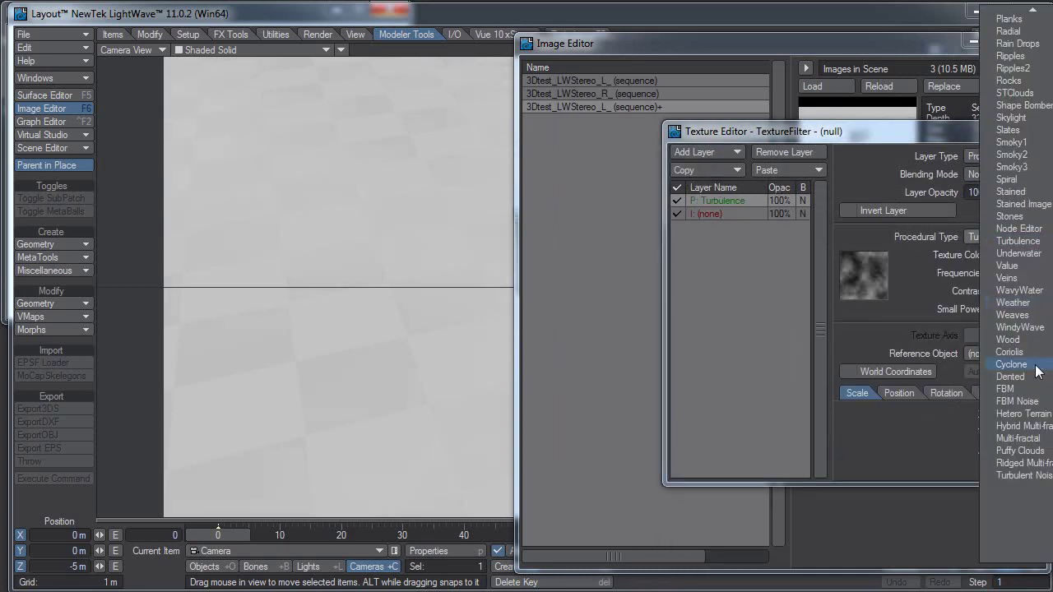
pyautogui.click(1000, 265)
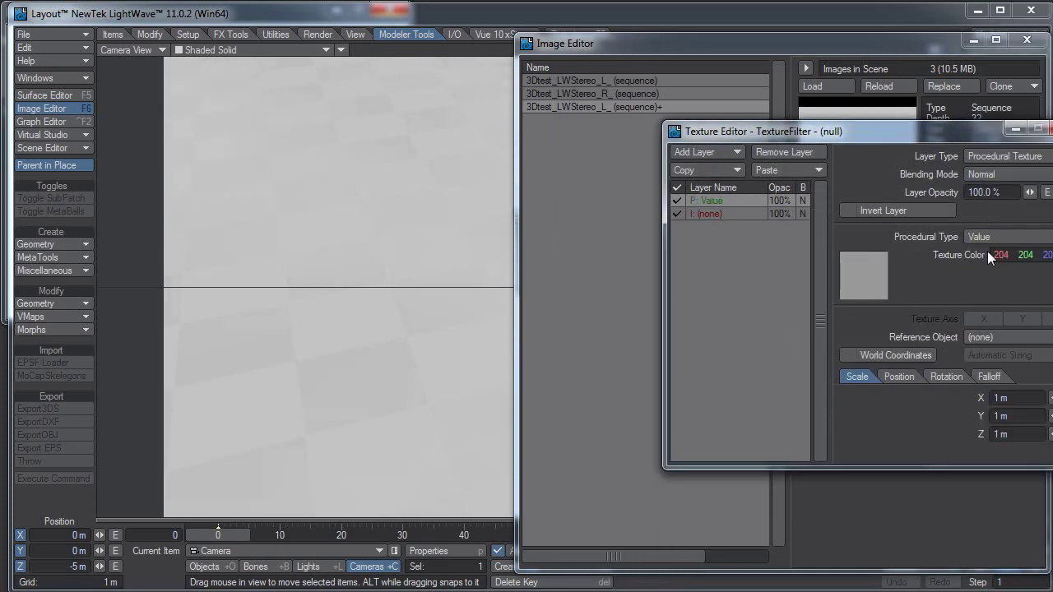
pyautogui.moveTo(1026, 254); pyautogui.dragTo(16, 188)
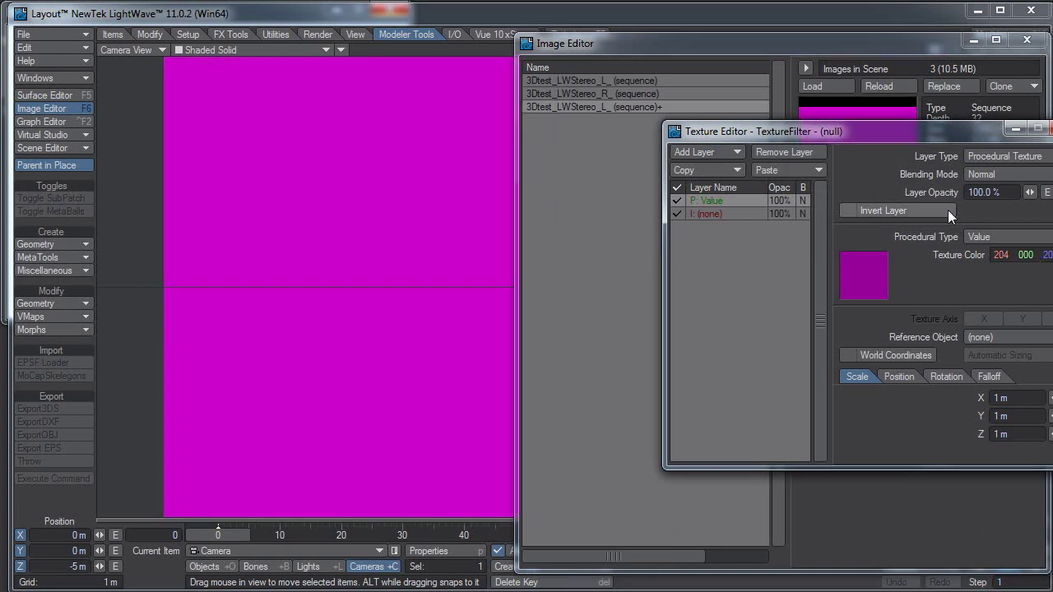
# Step: Move the image map layer above the Value layer and assign the original 3Dtest_LWStereo_L_ (sequence) as its image
pyautogui.click(717, 208)
pyautogui.moveTo(716, 208); pyautogui.dragTo(719, 188)
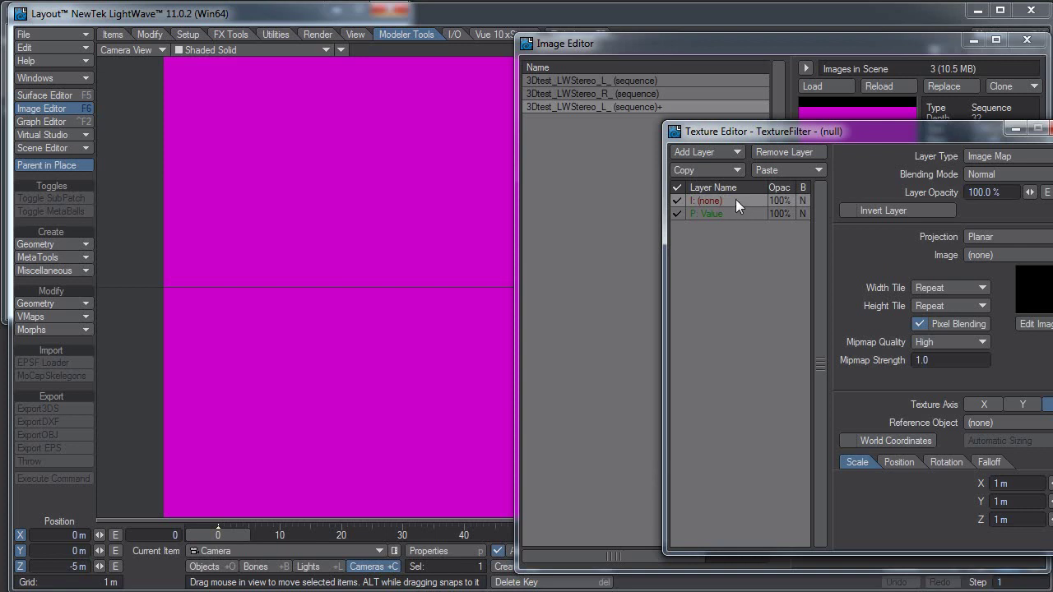
pyautogui.click(971, 157)
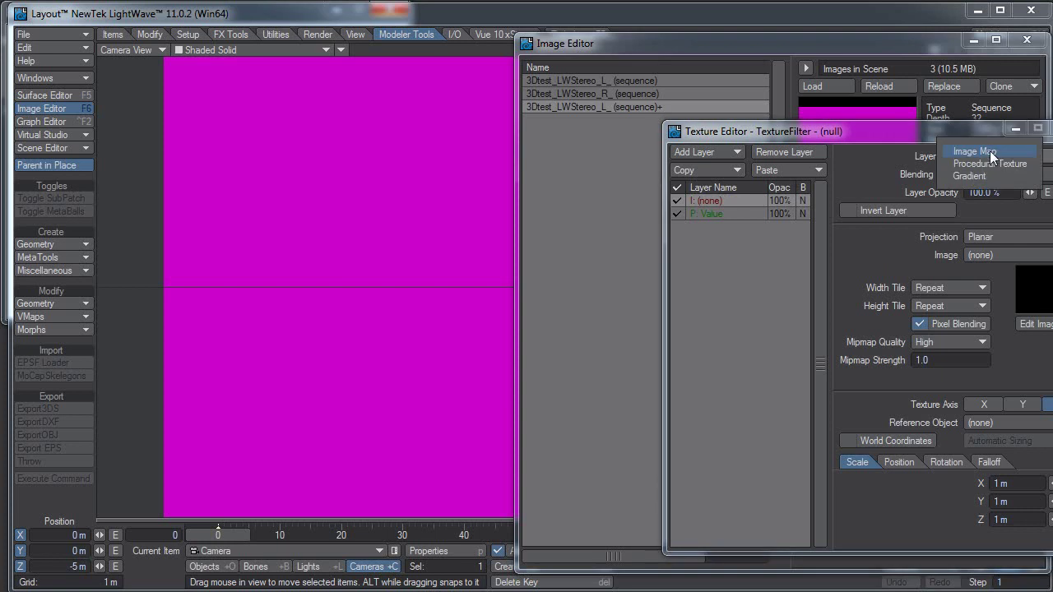
pyautogui.click(857, 149)
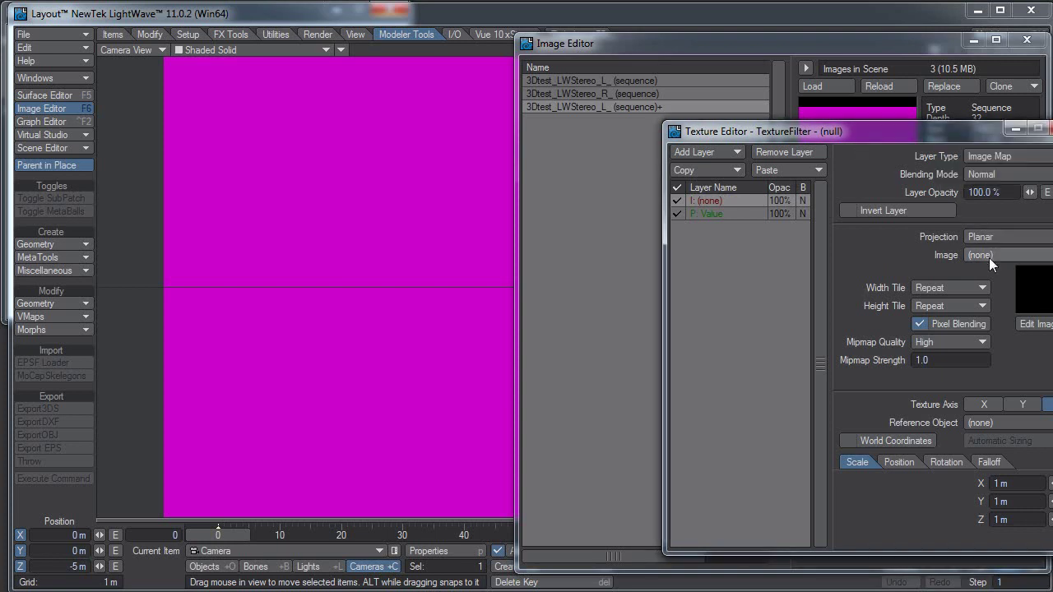
pyautogui.click(989, 257)
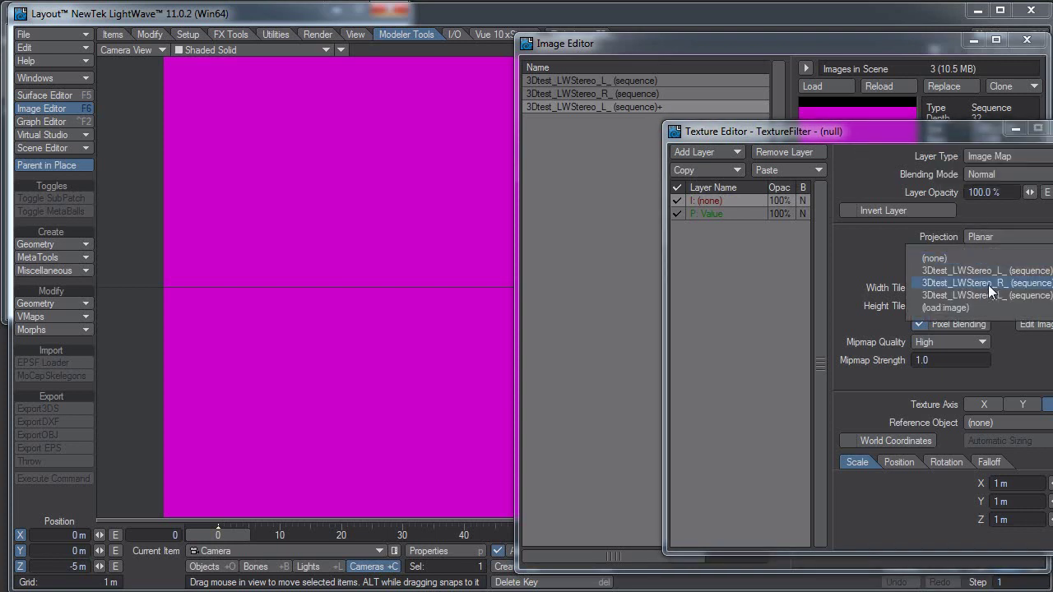
pyautogui.click(1041, 271)
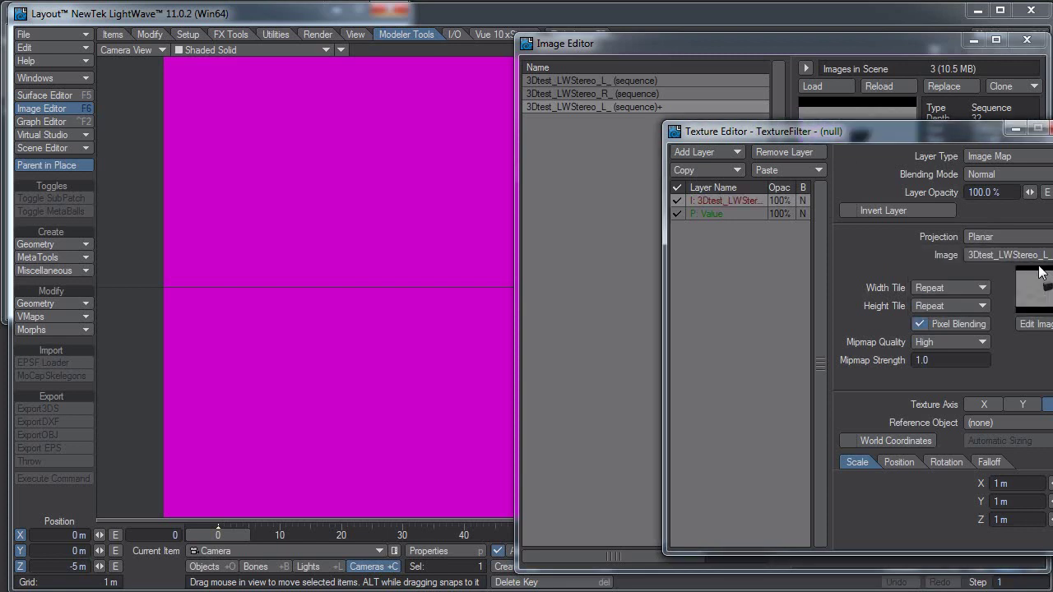
# Step: Set the left-eye layer's width and height tiling to Reset and its mipmap quality to Off
pyautogui.click(927, 287)
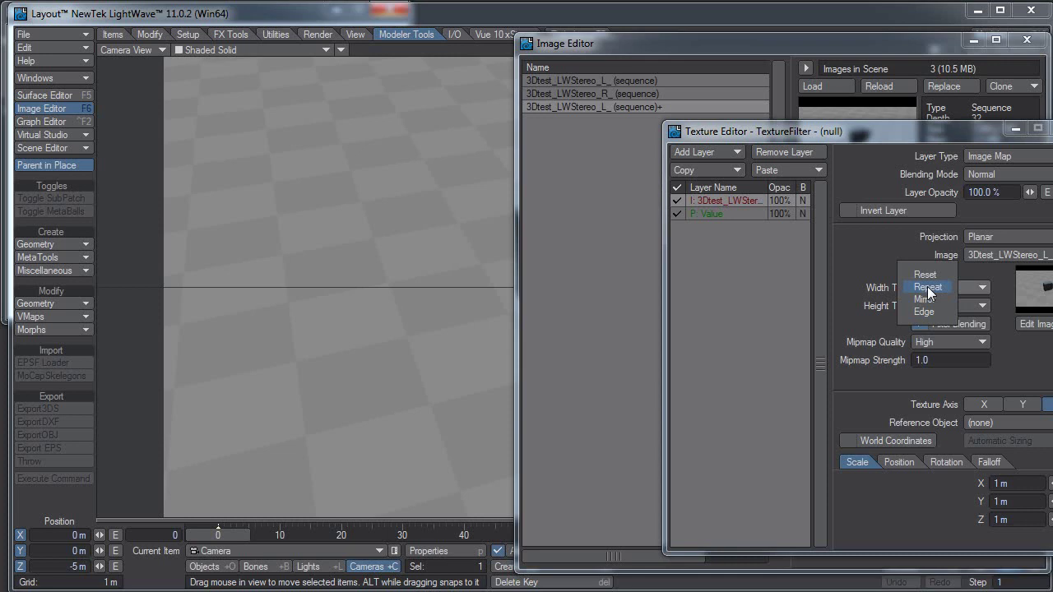
pyautogui.click(932, 280)
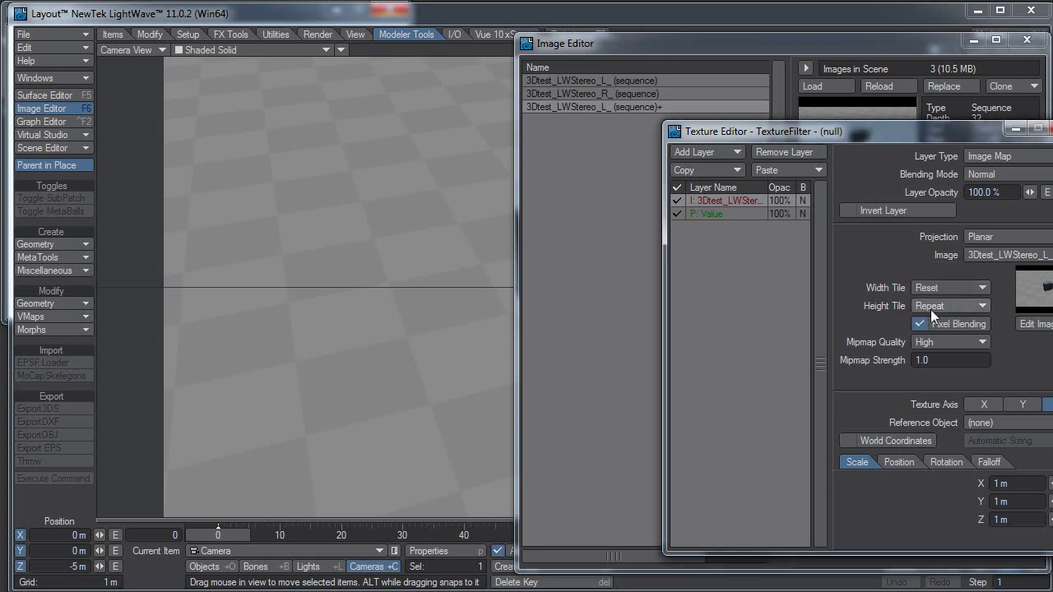
pyautogui.click(931, 308)
pyautogui.click(931, 293)
pyautogui.click(943, 340)
pyautogui.click(946, 330)
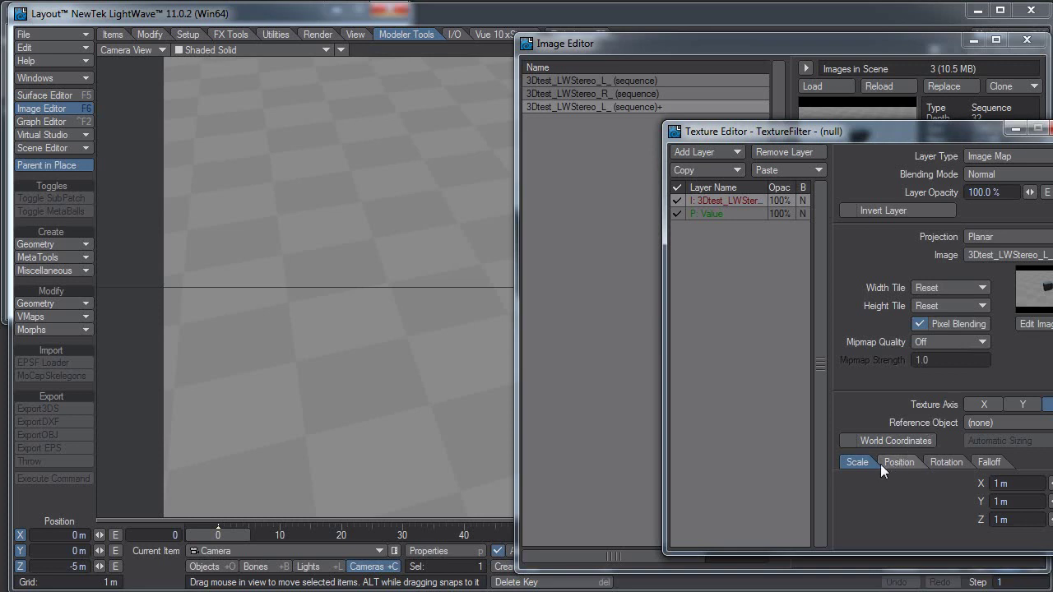
# Step: Set the left-eye layer's X scale to 500 mm and its X position to -250 mm
pyautogui.write('0.5')
pyautogui.press('Tab')
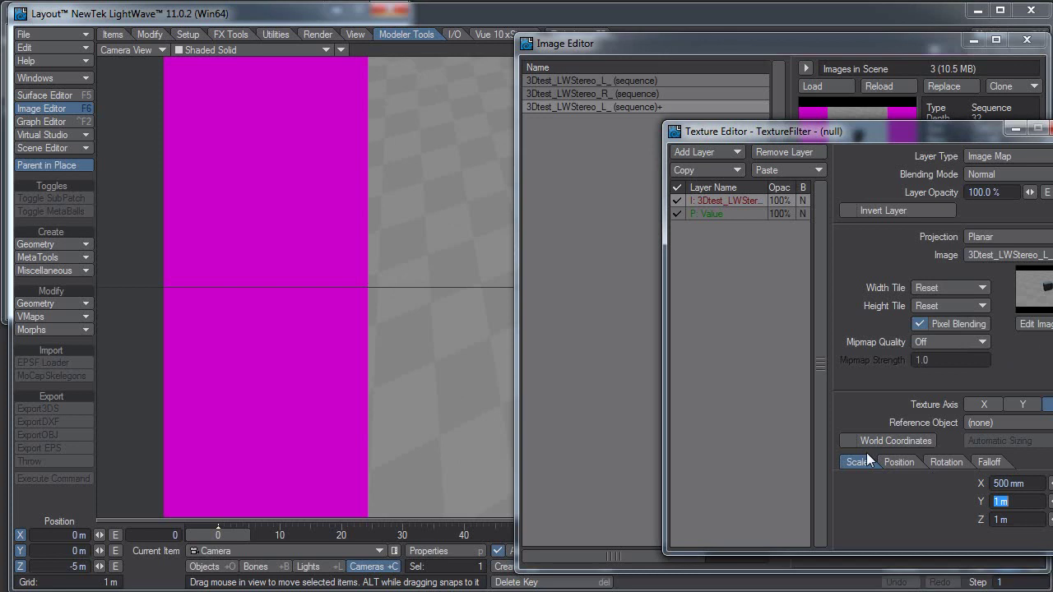
pyautogui.moveTo(930, 132); pyautogui.dragTo(864, 194)
pyautogui.click(850, 528)
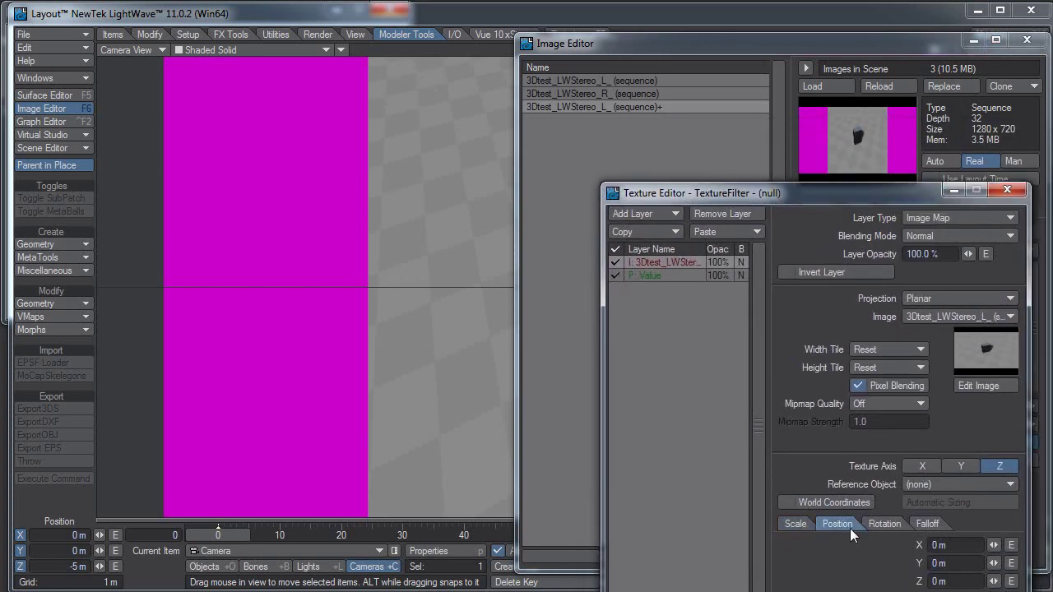
pyautogui.click(946, 544)
pyautogui.write('-.25')
pyautogui.press('Tab')
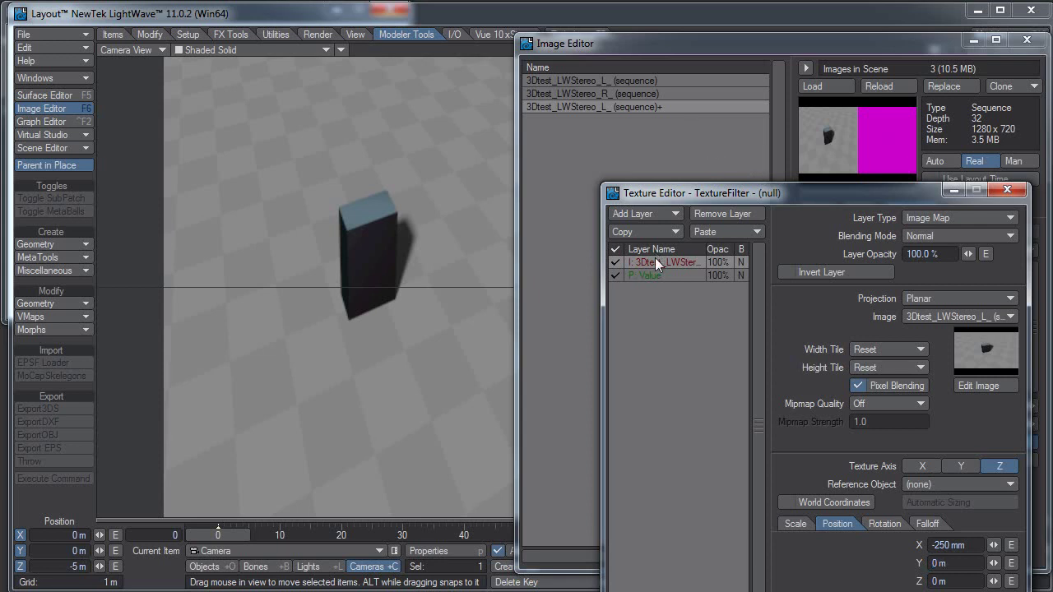
# Step: Duplicate the left-eye image layer by copying the selected layer and pasting it as an additional layer
pyautogui.click(658, 231)
pyautogui.click(657, 237)
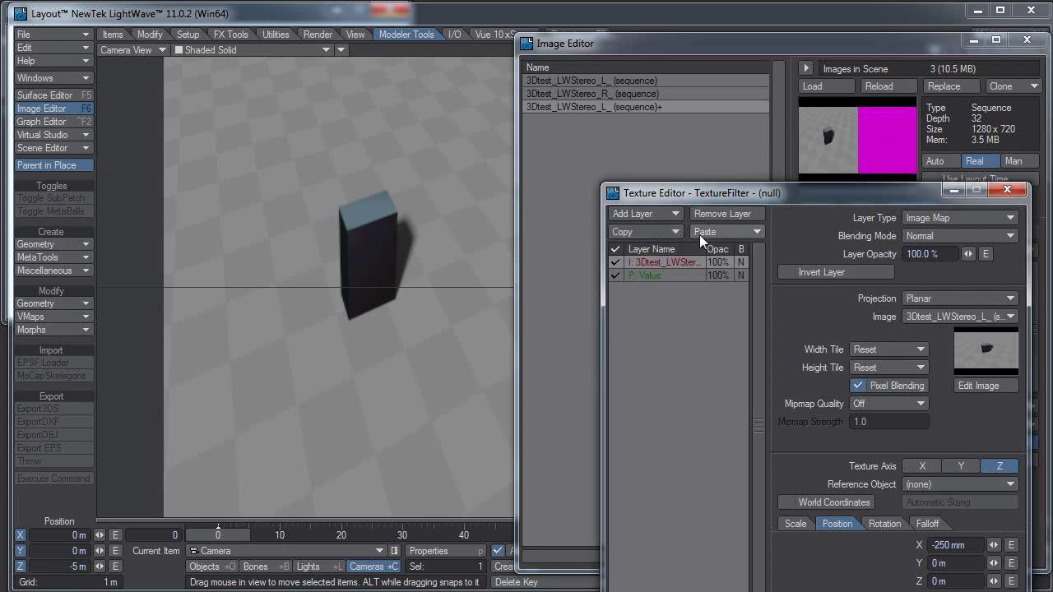
pyautogui.click(711, 232)
pyautogui.click(698, 260)
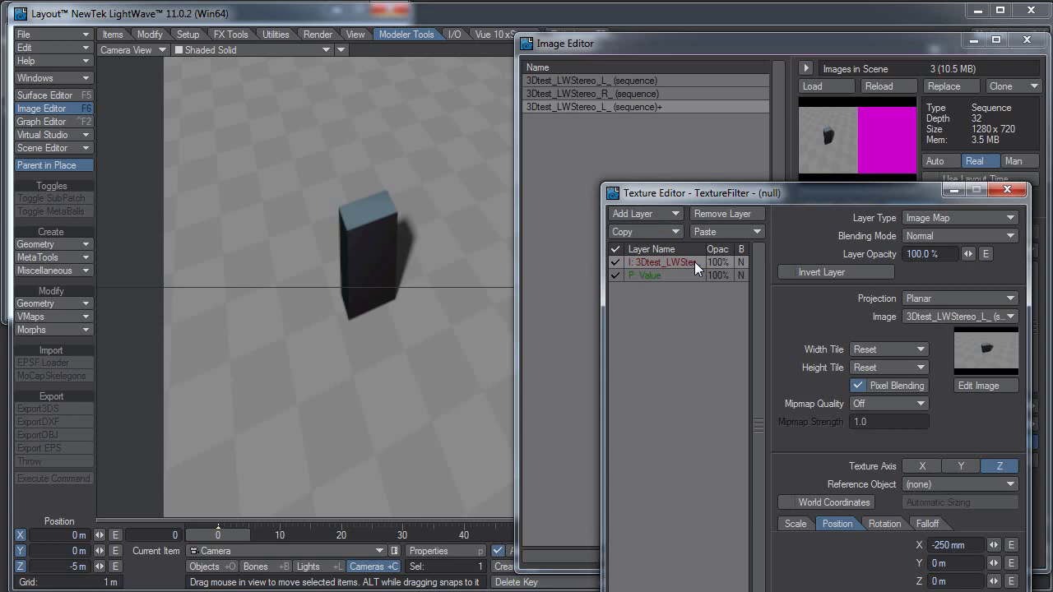
pyautogui.click(714, 233)
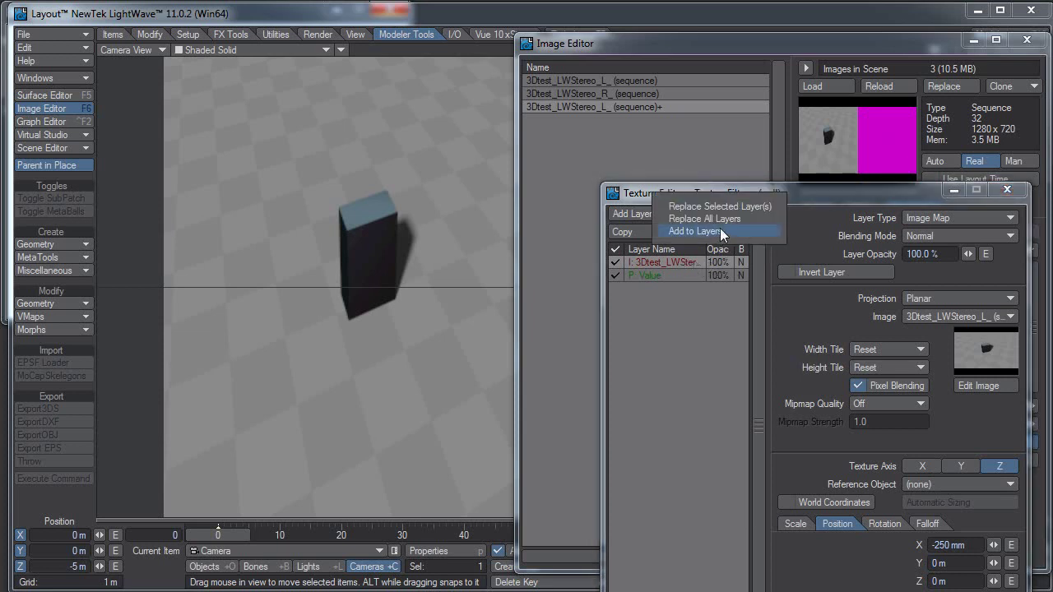
pyautogui.click(721, 231)
pyautogui.click(645, 236)
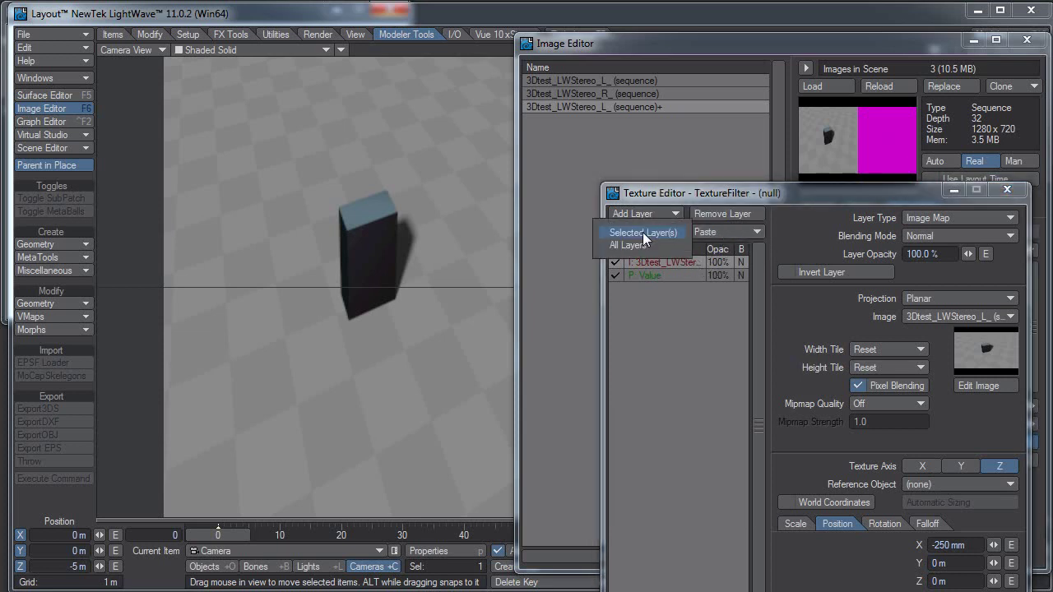
pyautogui.click(644, 233)
pyautogui.click(709, 232)
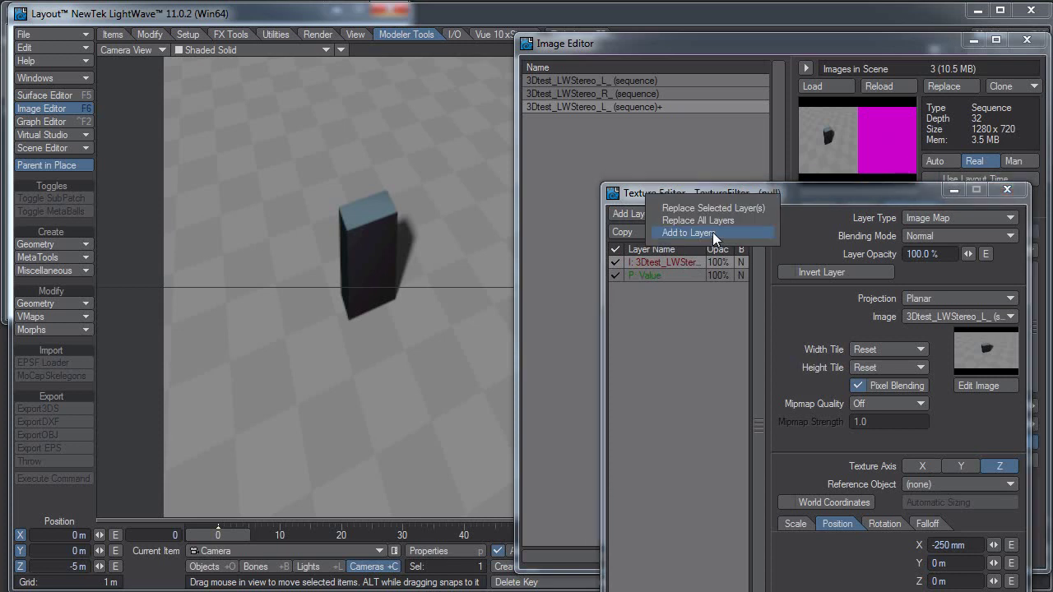
pyautogui.click(707, 237)
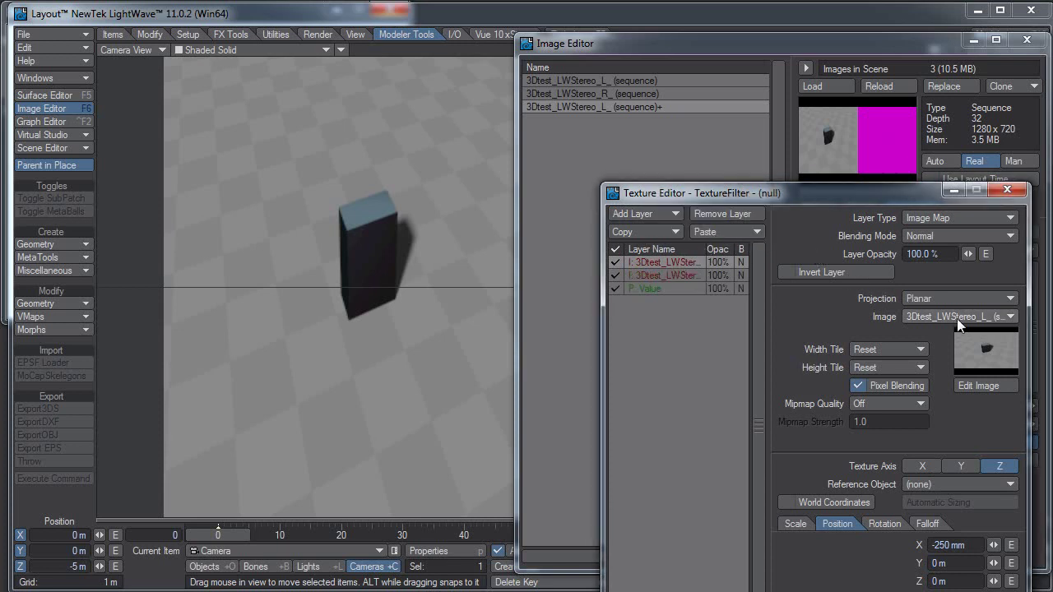
# Step: Assign 3Dtest_LWStereo_R_ (sequence) to the duplicated layer and set its X position to 250 mm
pyautogui.click(957, 318)
pyautogui.click(959, 331)
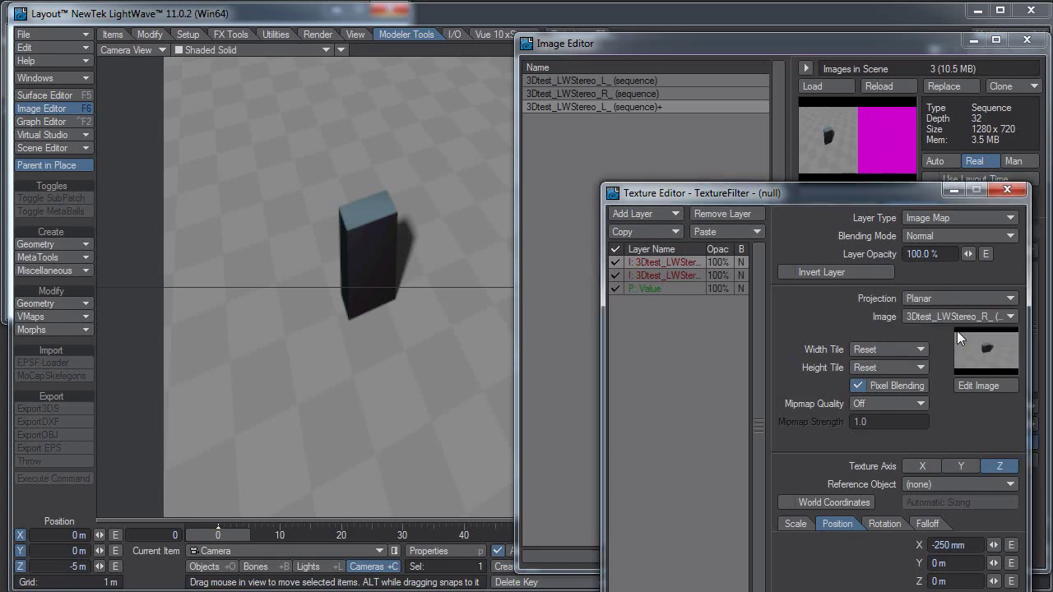
pyautogui.moveTo(876, 198); pyautogui.dragTo(851, 111)
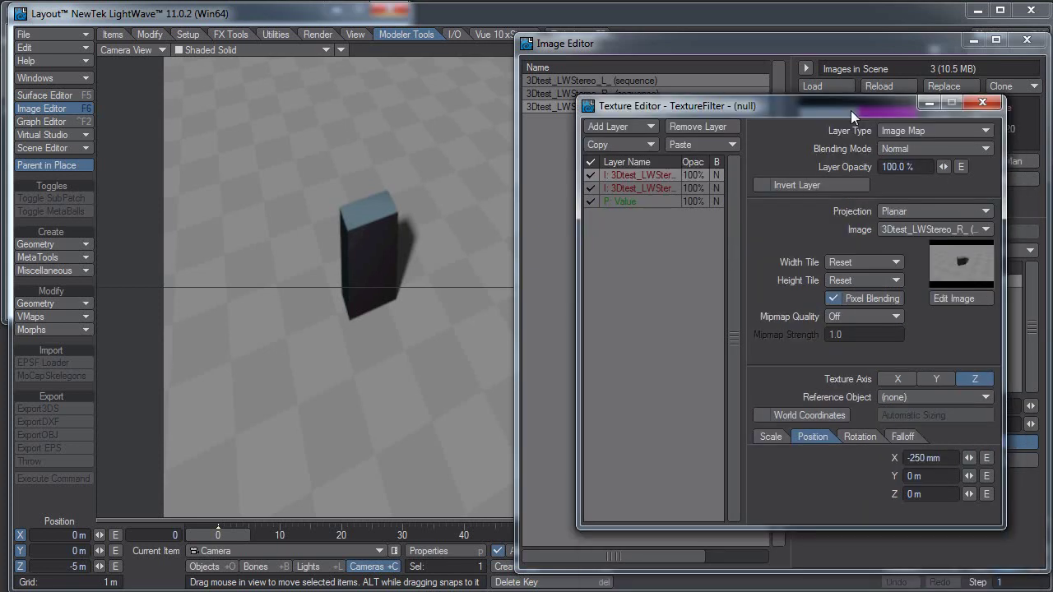
pyautogui.click(911, 459)
pyautogui.moveTo(765, 109); pyautogui.dragTo(287, 226)
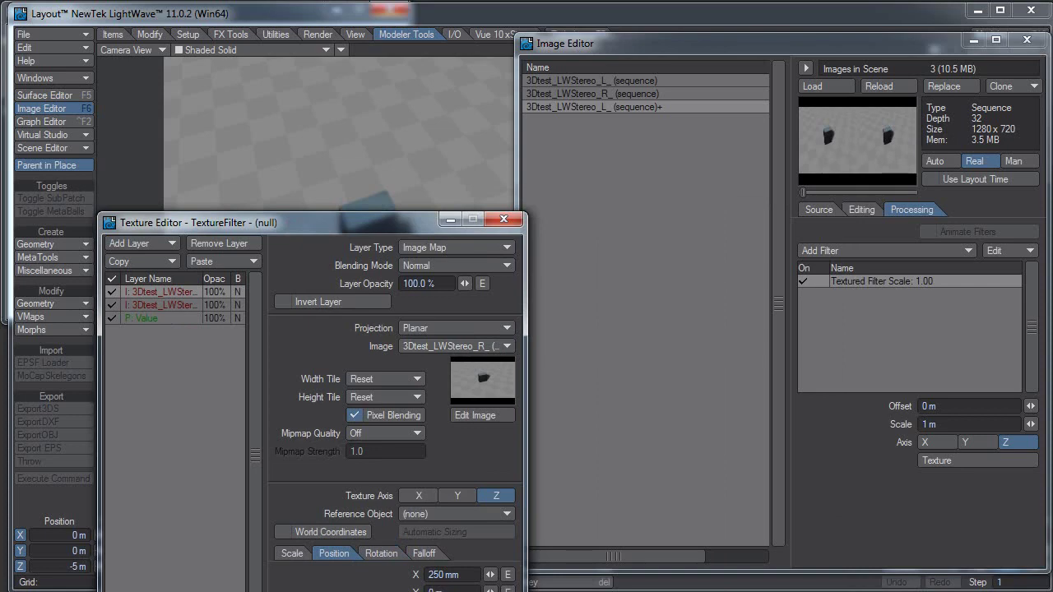
# Step: Close the Image Editor and turn off the left-eye layer to check the magenta Value layer beneath it
pyautogui.click(1027, 39)
pyautogui.moveTo(323, 228); pyautogui.dragTo(962, 161)
pyautogui.click(745, 253)
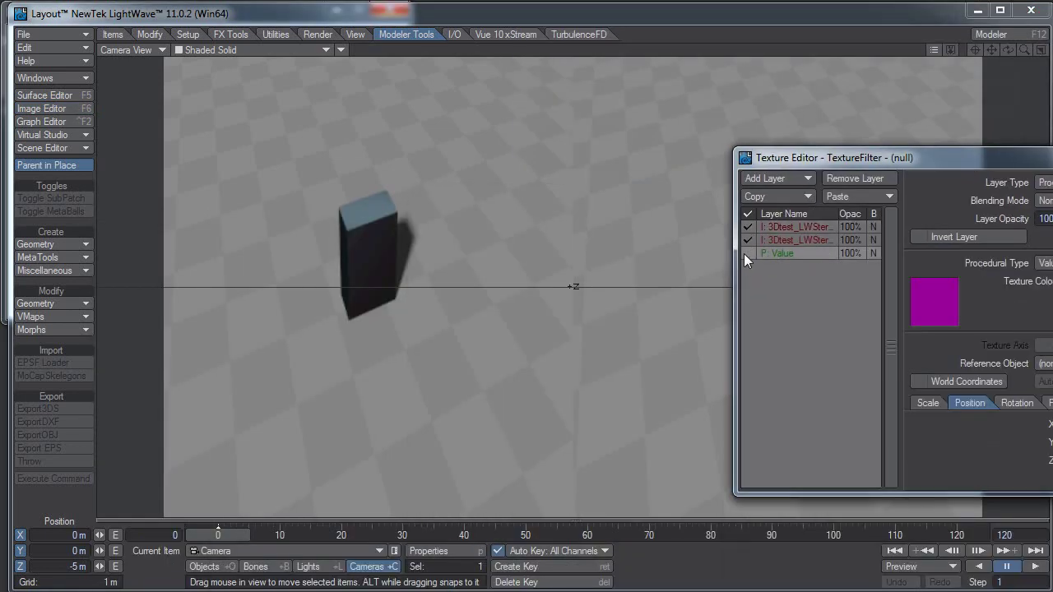
pyautogui.click(750, 240)
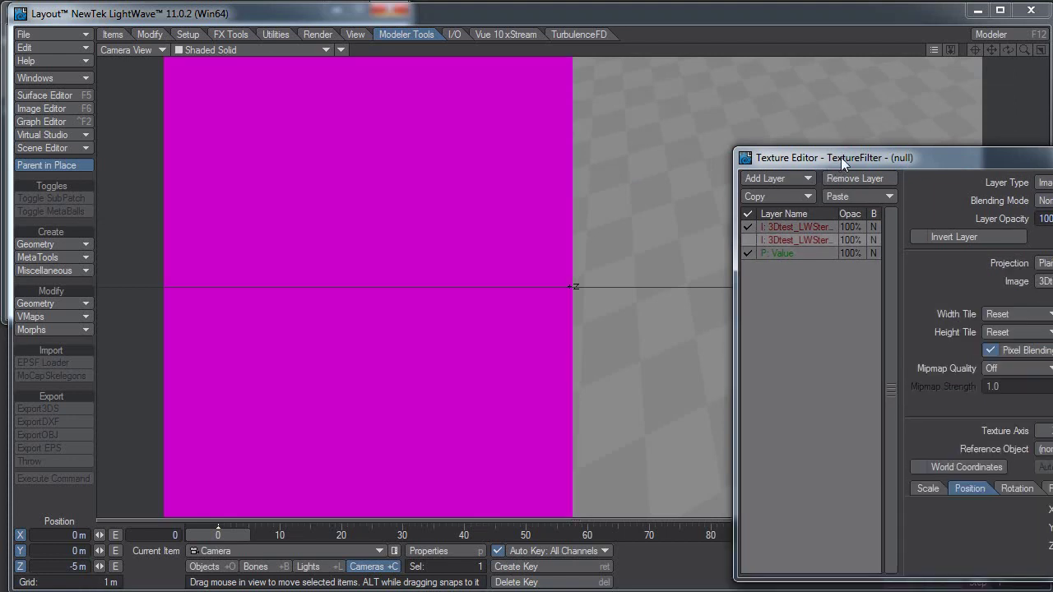
pyautogui.moveTo(841, 158); pyautogui.dragTo(1017, 101)
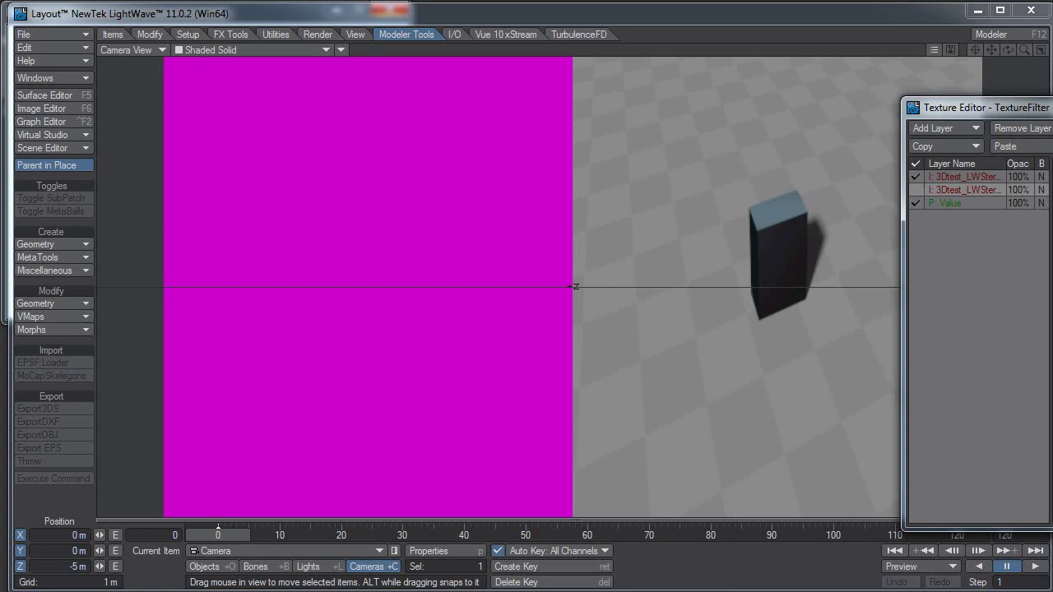
# Step: Turn off the Value layer, turn the left-eye layer back on and close the Texture Editor
pyautogui.click(917, 203)
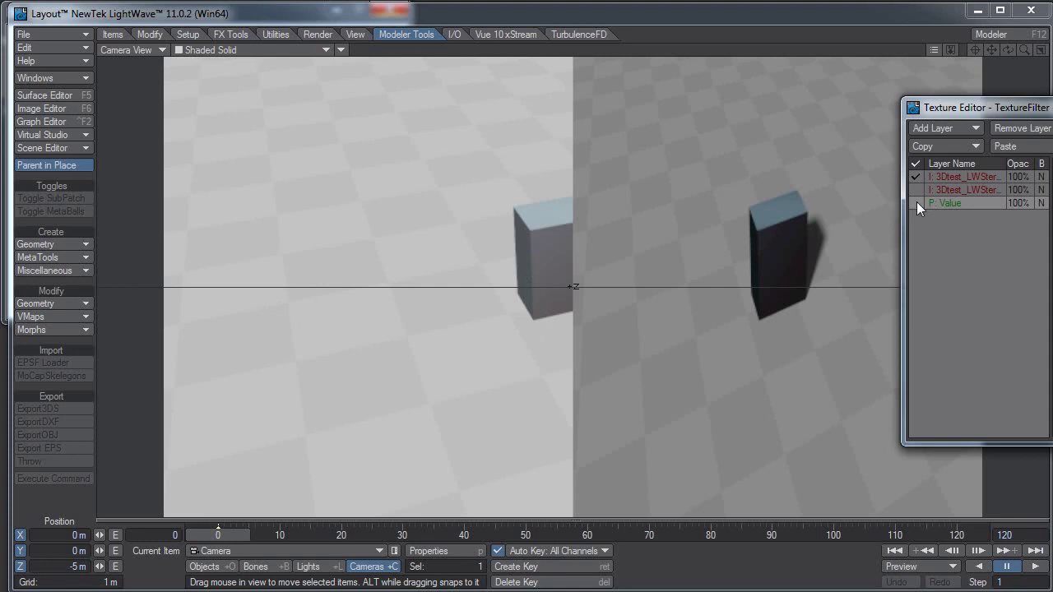
pyautogui.moveTo(1045, 108); pyautogui.dragTo(804, 171)
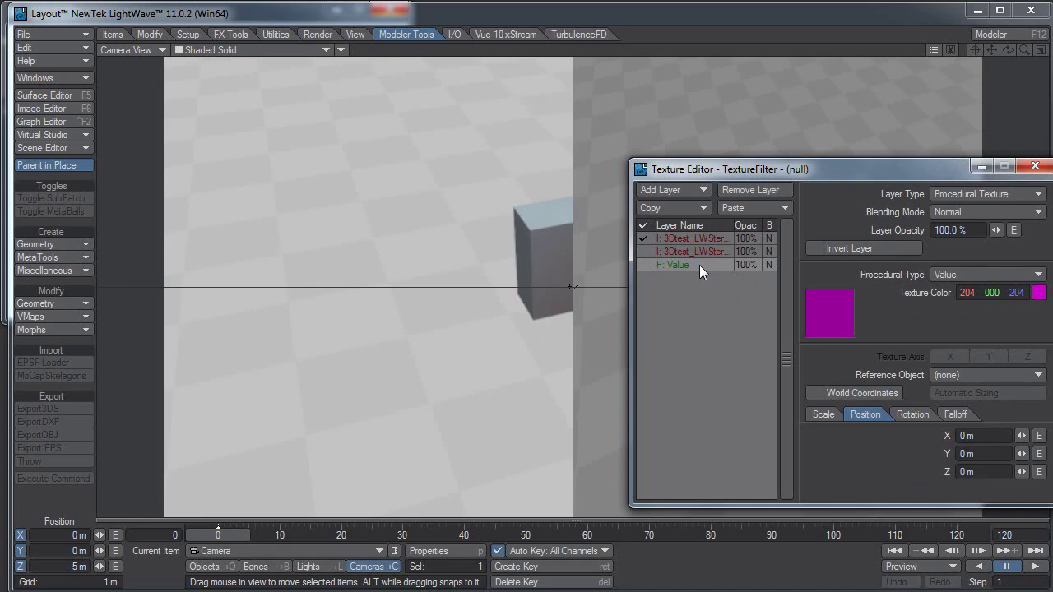
pyautogui.click(643, 251)
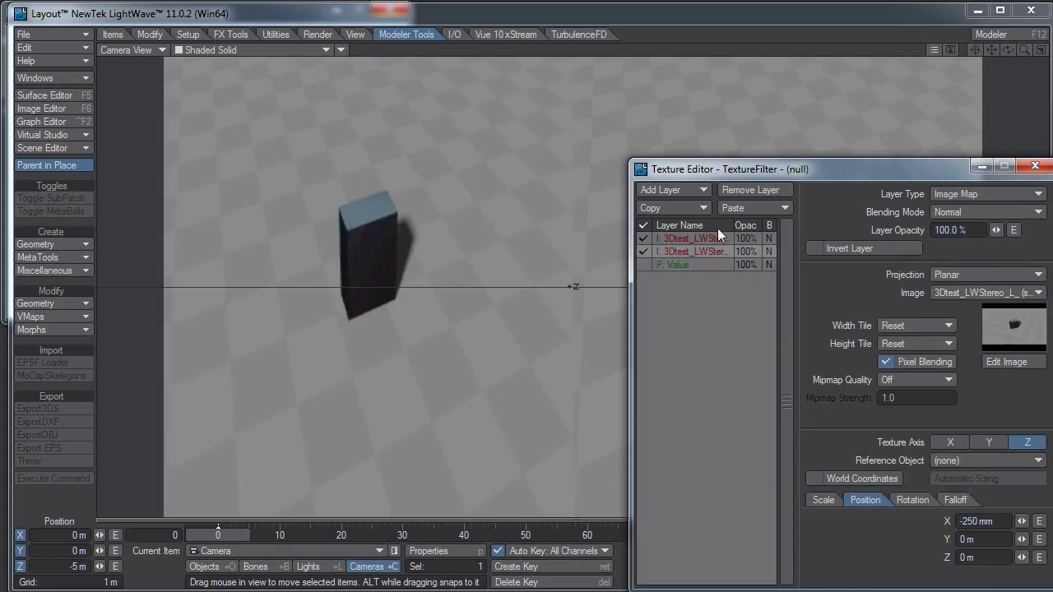
pyautogui.moveTo(805, 172); pyautogui.dragTo(780, 105)
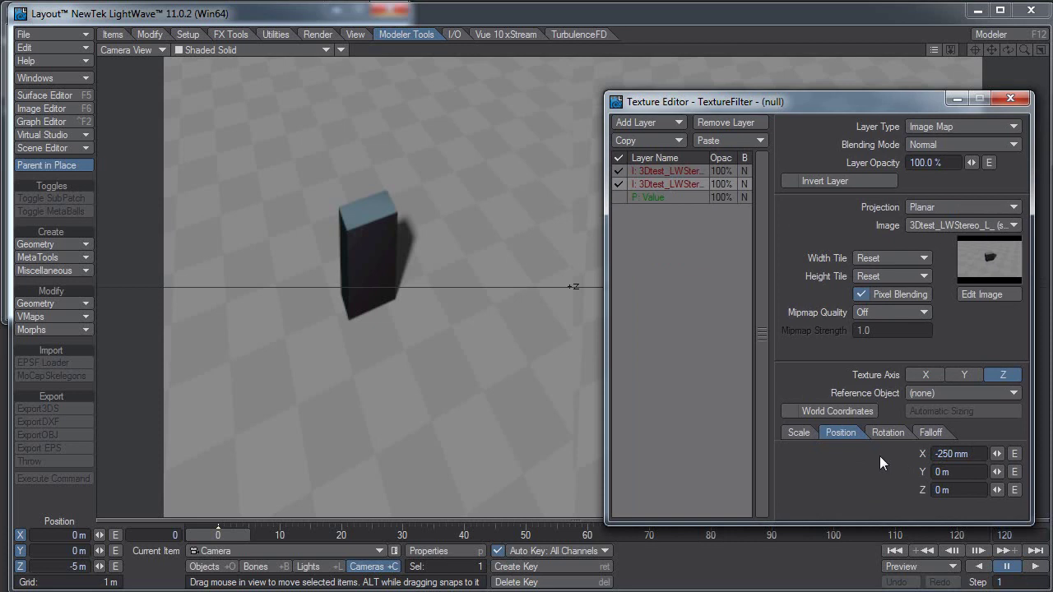
pyautogui.click(1010, 101)
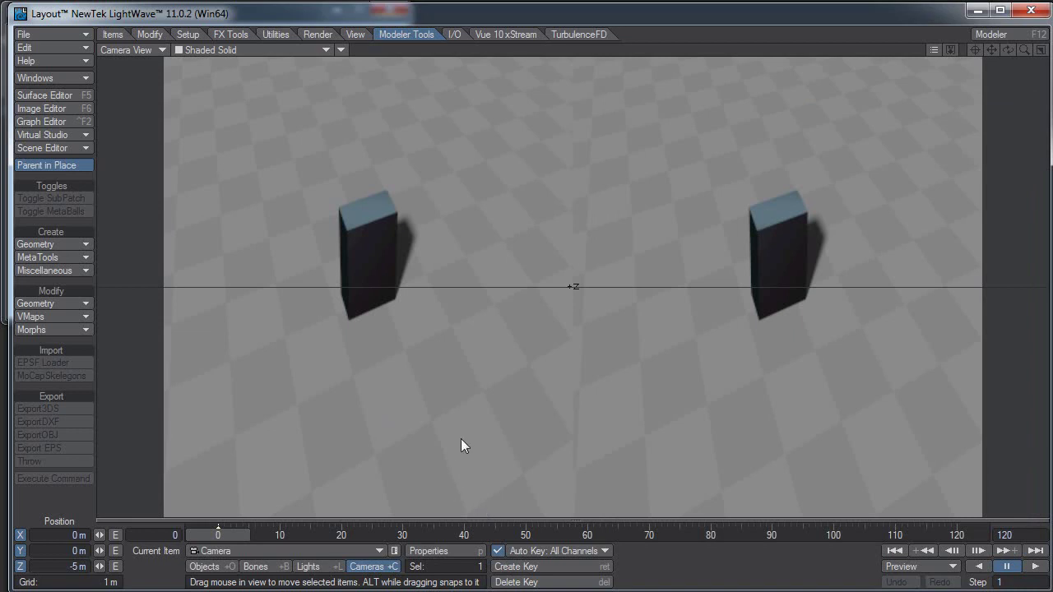
# Step: Set the scene's frame rate to 24 frames per second in the general preferences and recheck the setting
pyautogui.press('o')
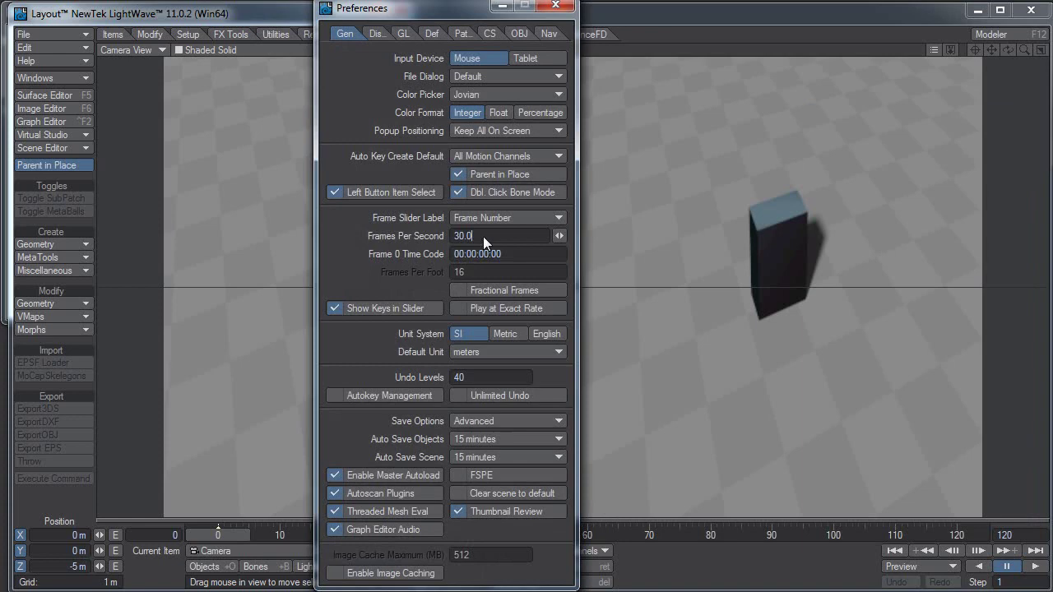
pyautogui.write('4')
pyautogui.press('Tab')
pyautogui.click(556, 6)
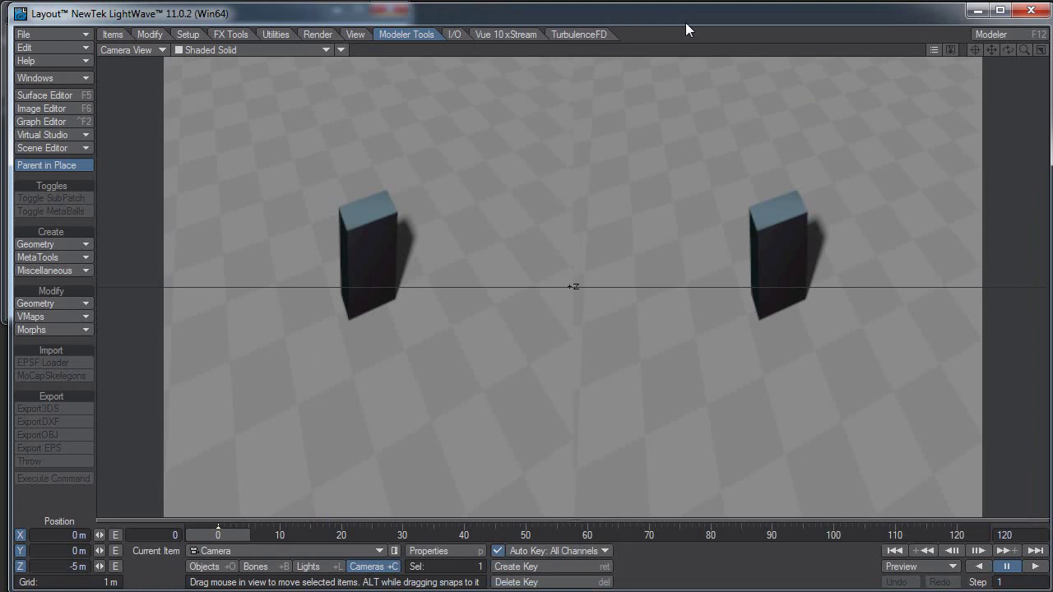
pyautogui.press('o')
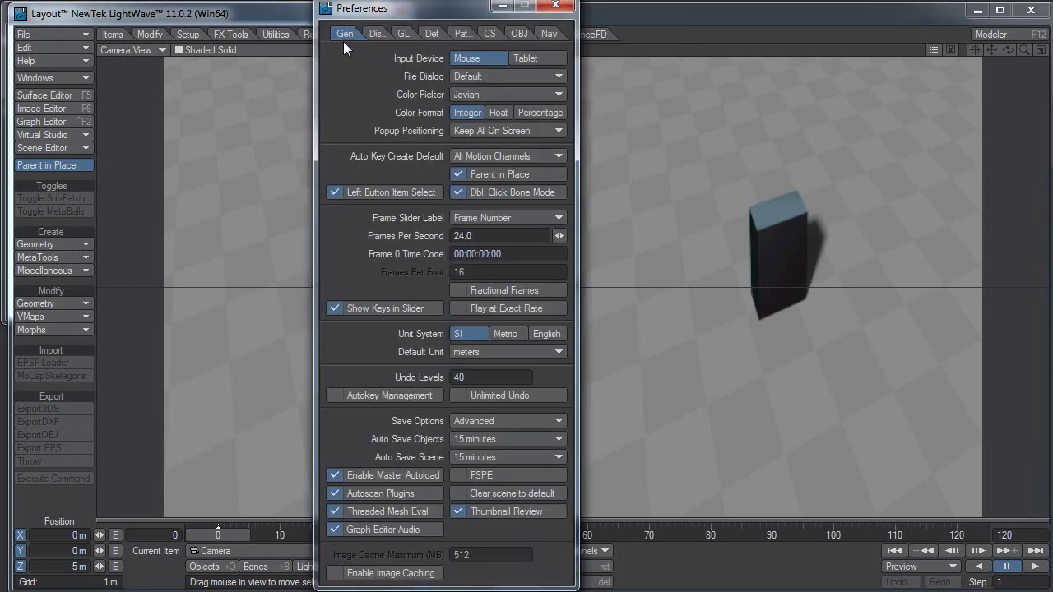
pyautogui.click(555, 6)
# Step: Render the current frame as a test, inspect the side-by-side image and close the render windows
pyautogui.press('F9')
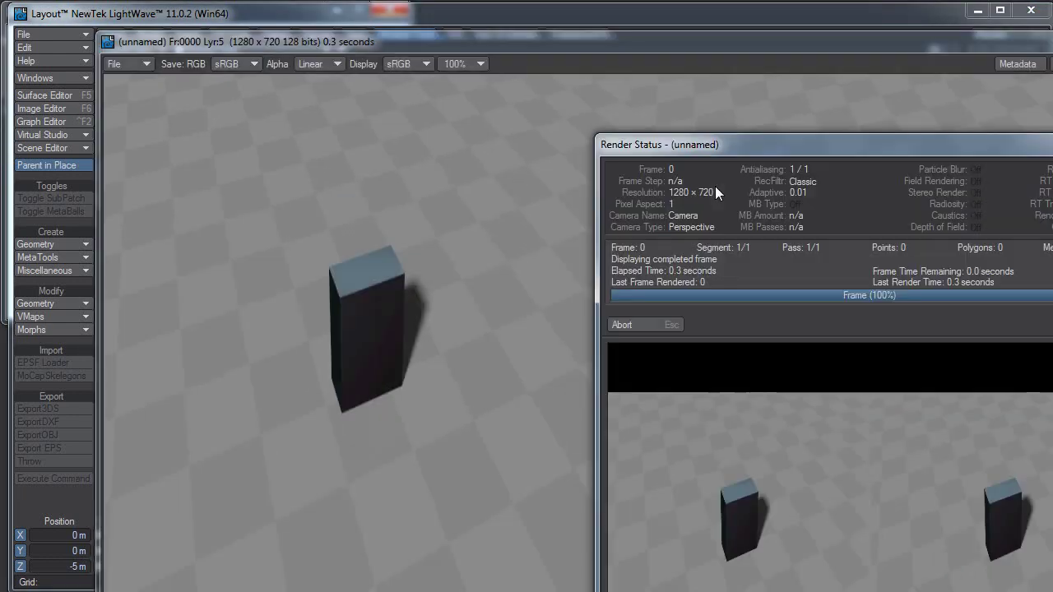
pyautogui.moveTo(806, 153); pyautogui.dragTo(1052, 338)
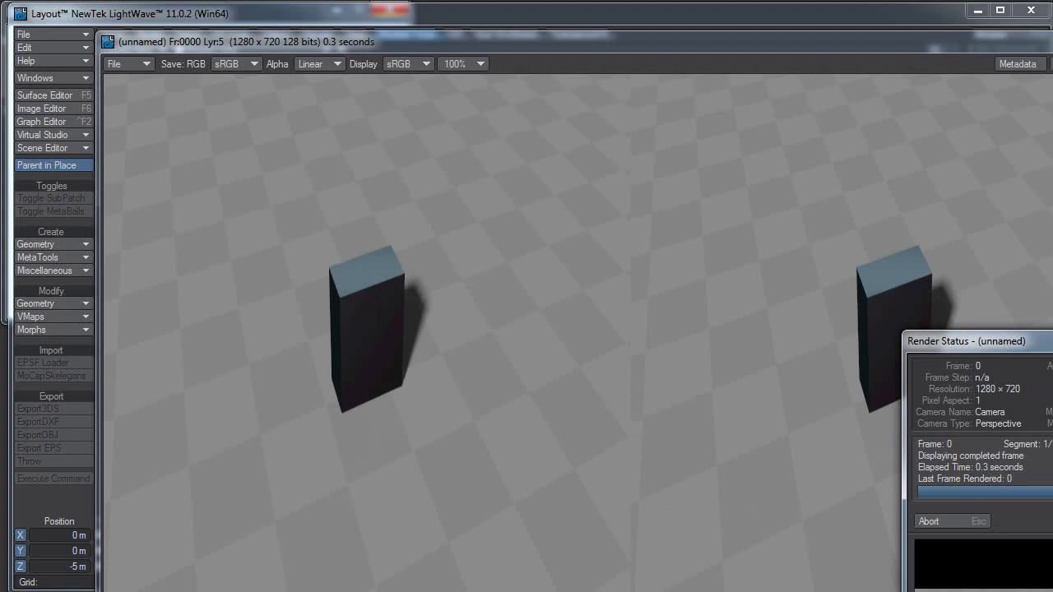
pyautogui.moveTo(983, 47); pyautogui.dragTo(909, 44)
pyautogui.hotkey('alt', 'F4')
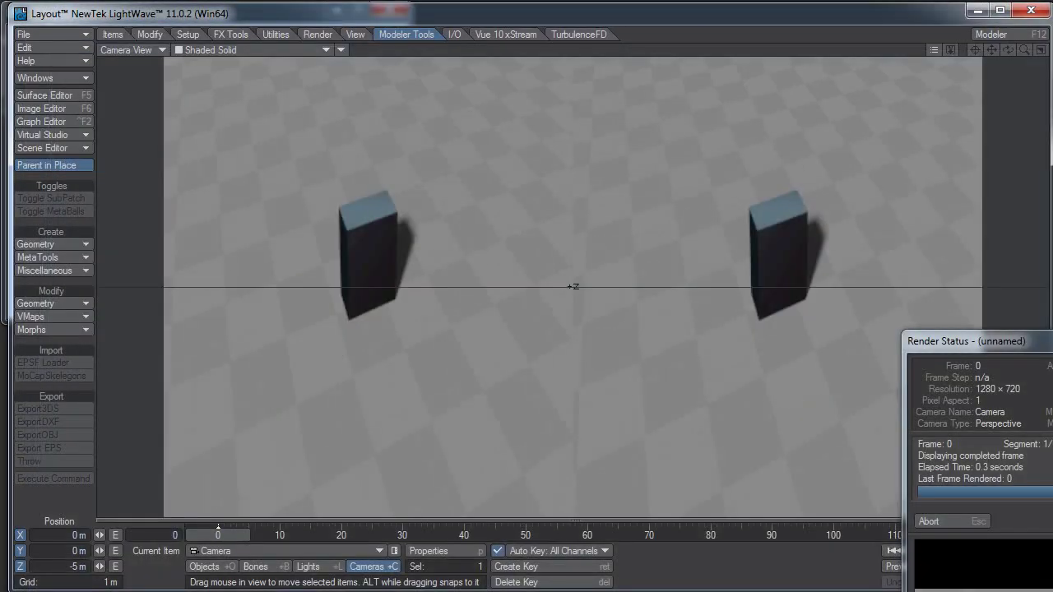
pyautogui.moveTo(963, 340); pyautogui.dragTo(788, 108)
pyautogui.click(954, 306)
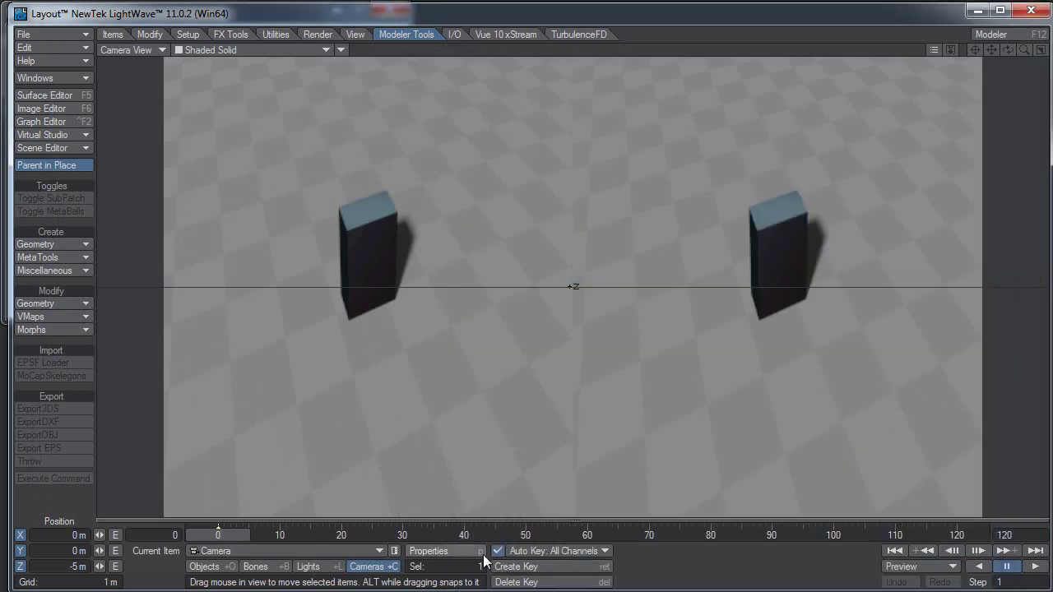
# Step: Enable saving the render as an animation and name the file LW3DTest in the Render folder
pyautogui.press('p')
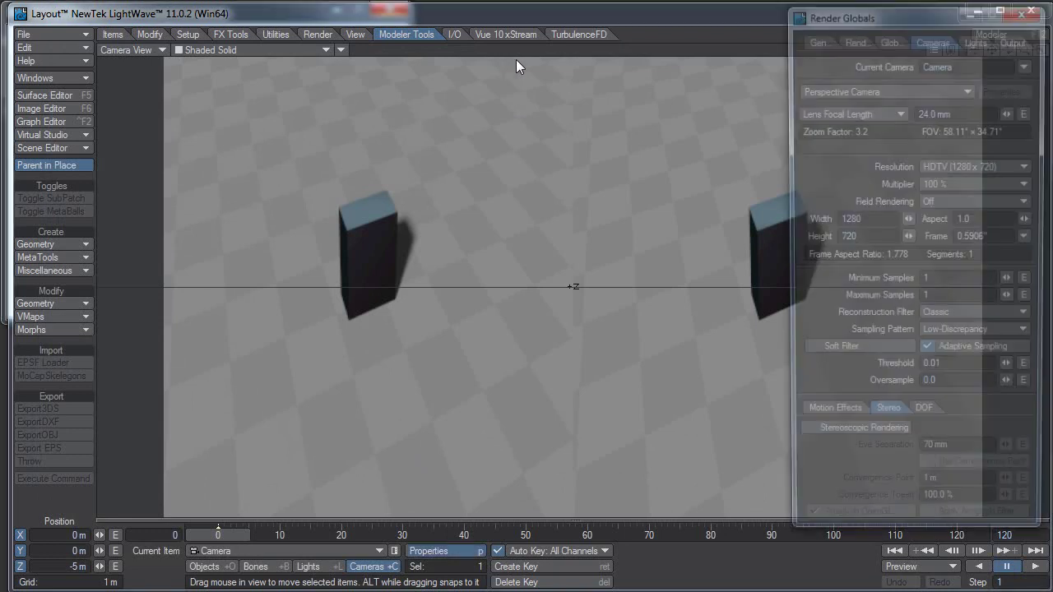
pyautogui.click(1015, 42)
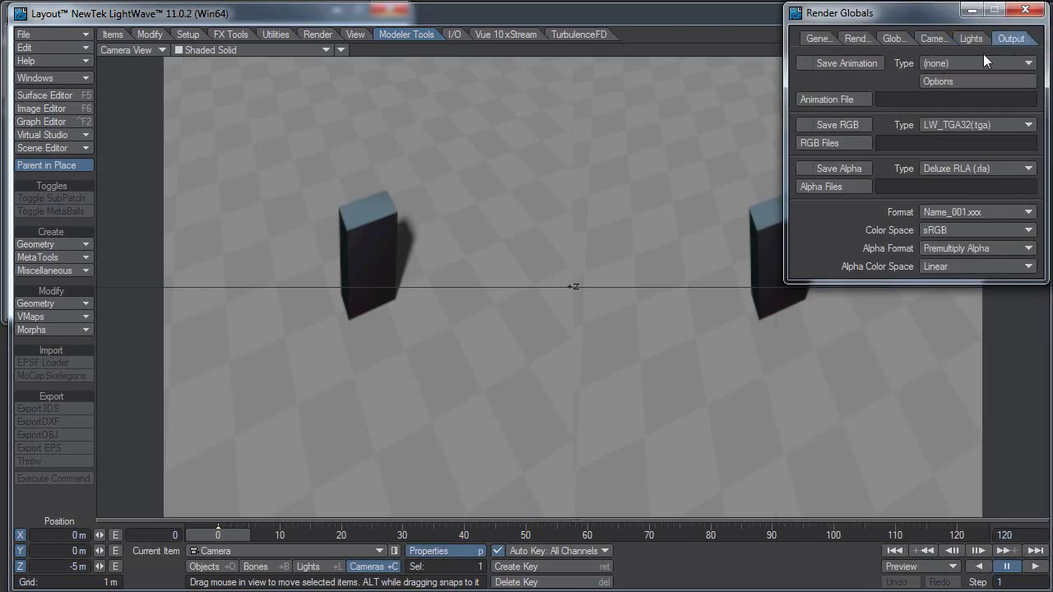
pyautogui.click(851, 65)
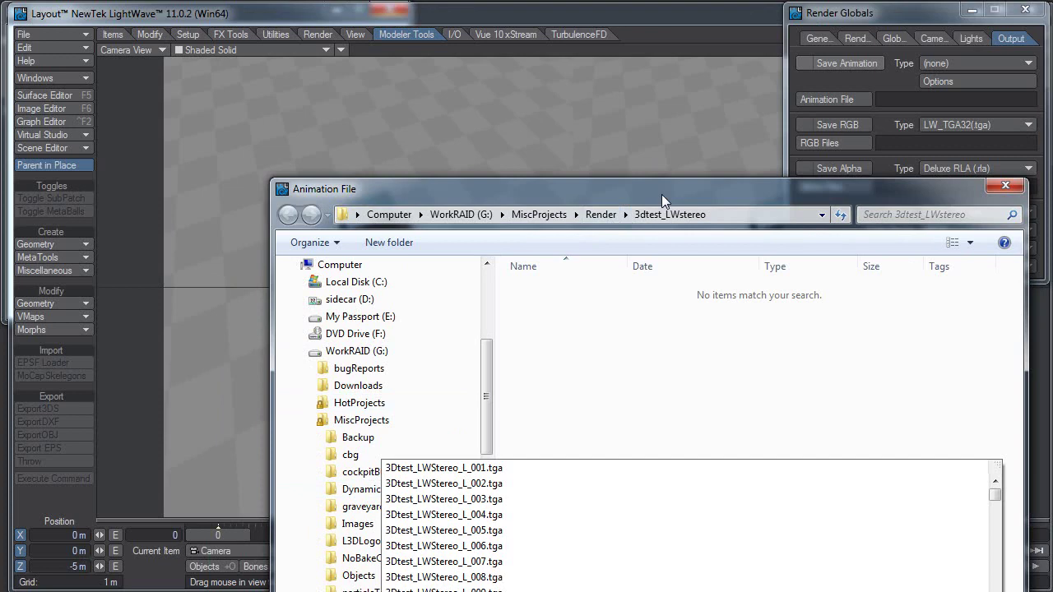
pyautogui.moveTo(662, 194); pyautogui.dragTo(658, 30)
pyautogui.click(596, 43)
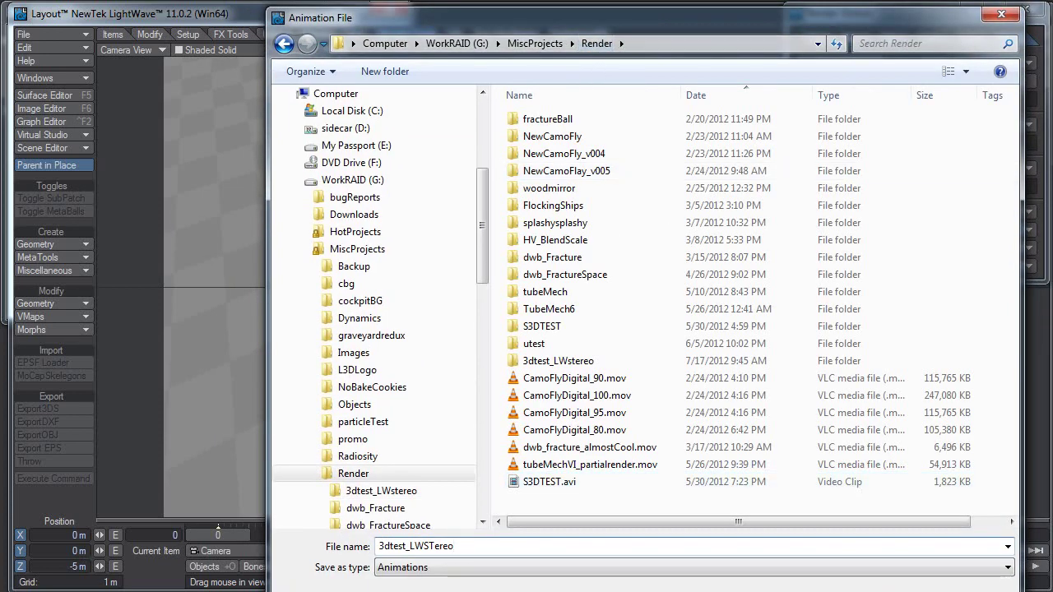
pyautogui.press('Return')
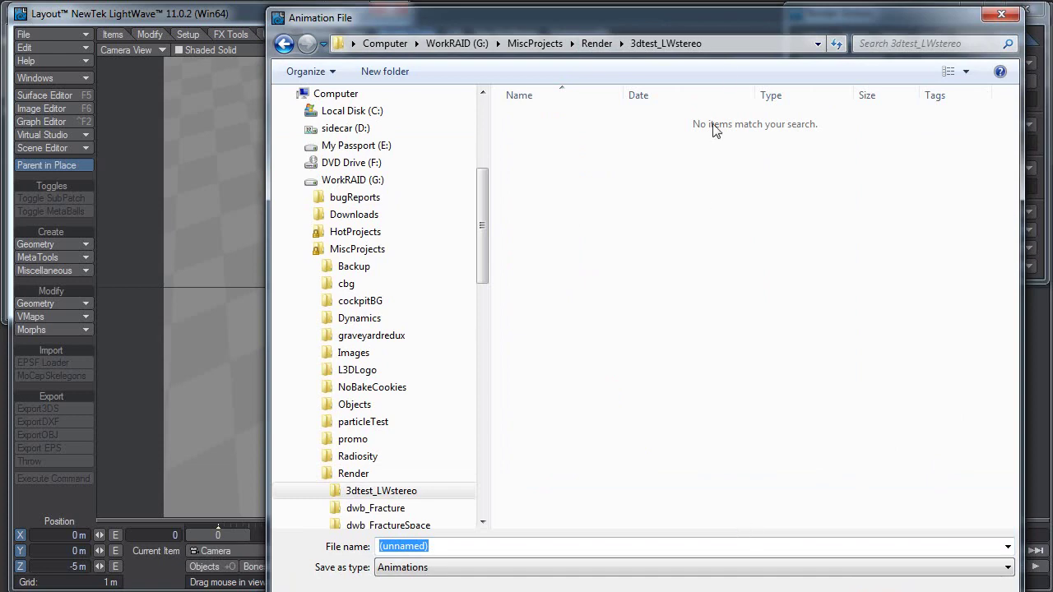
pyautogui.click(596, 43)
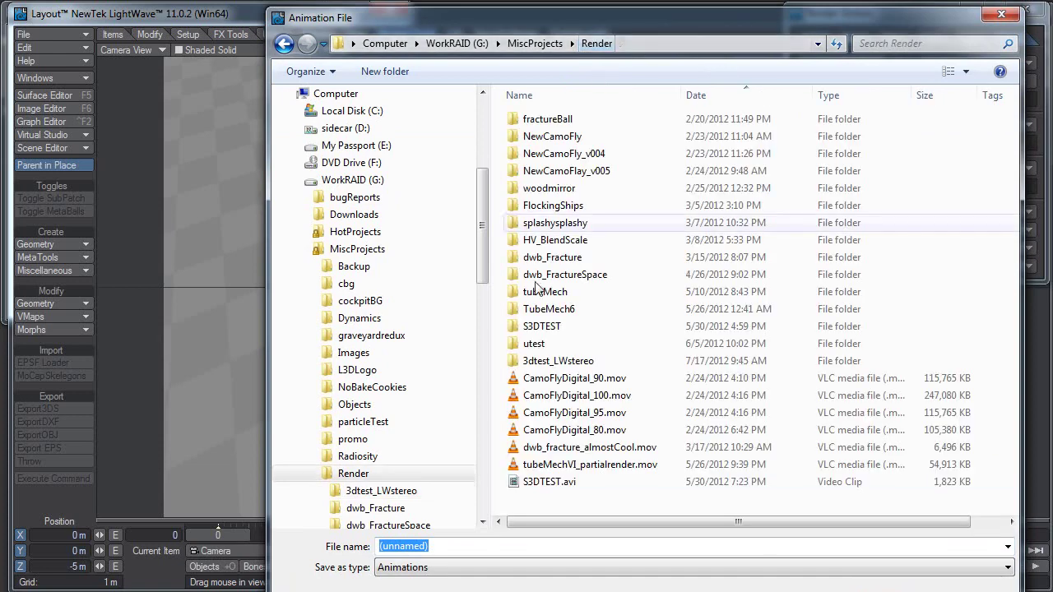
pyautogui.press('BackSpace')
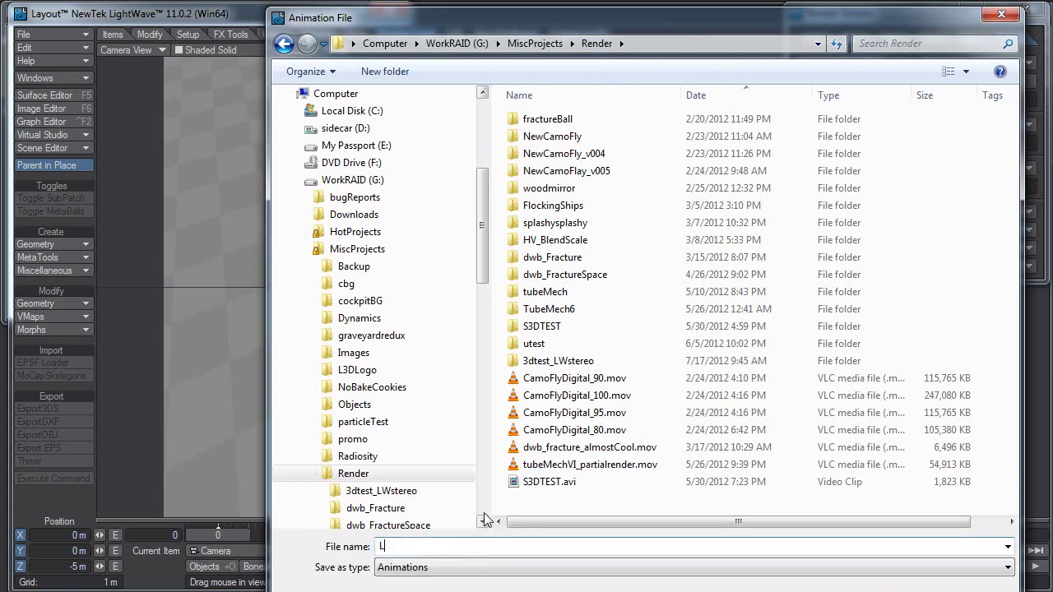
pyautogui.write('LW3DTest')
pyautogui.press('Return')
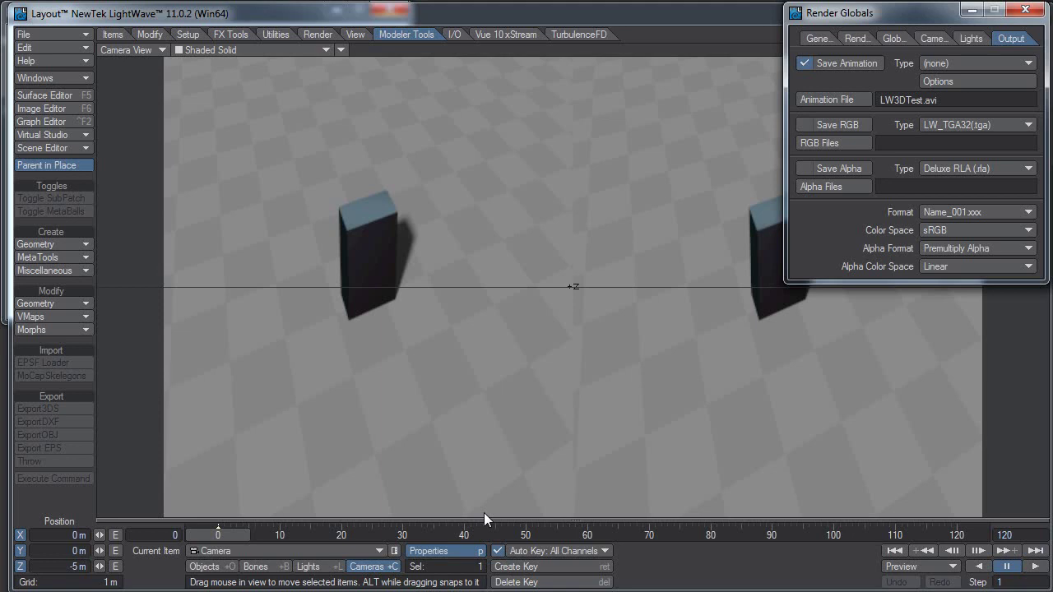
# Step: Set the animation type to AVI(.avi) with the Xvid MPEG-4 Codec as compressor, accepting its Xvid HD 720 configuration
pyautogui.click(936, 64)
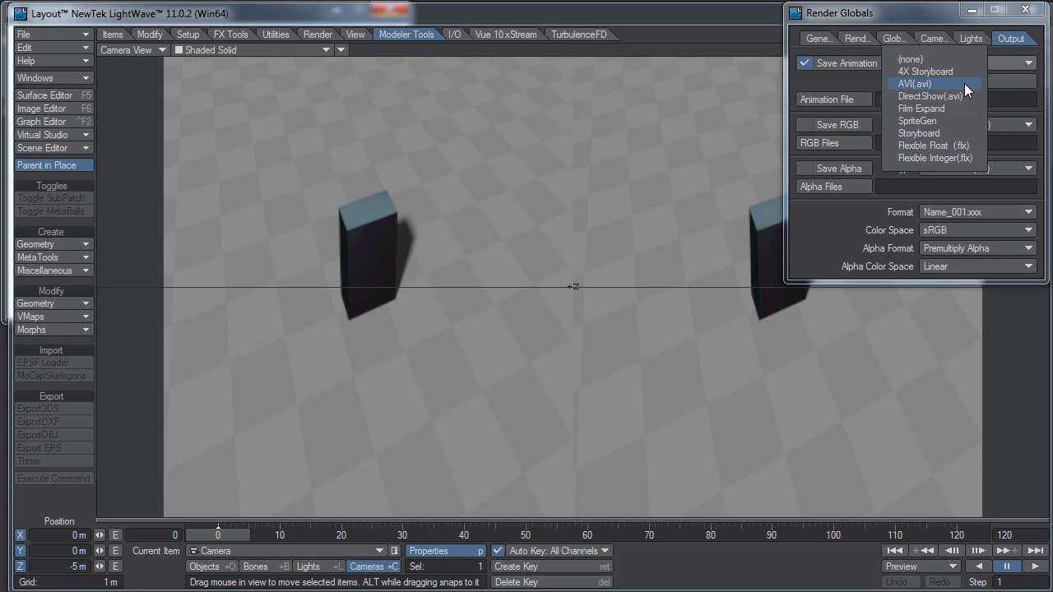
pyautogui.click(965, 84)
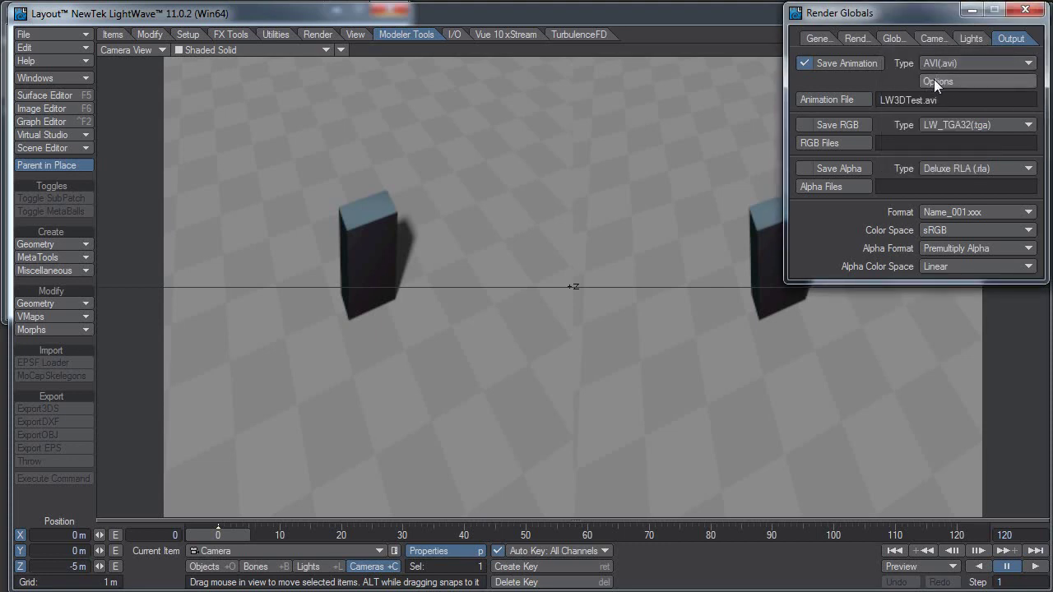
pyautogui.click(941, 84)
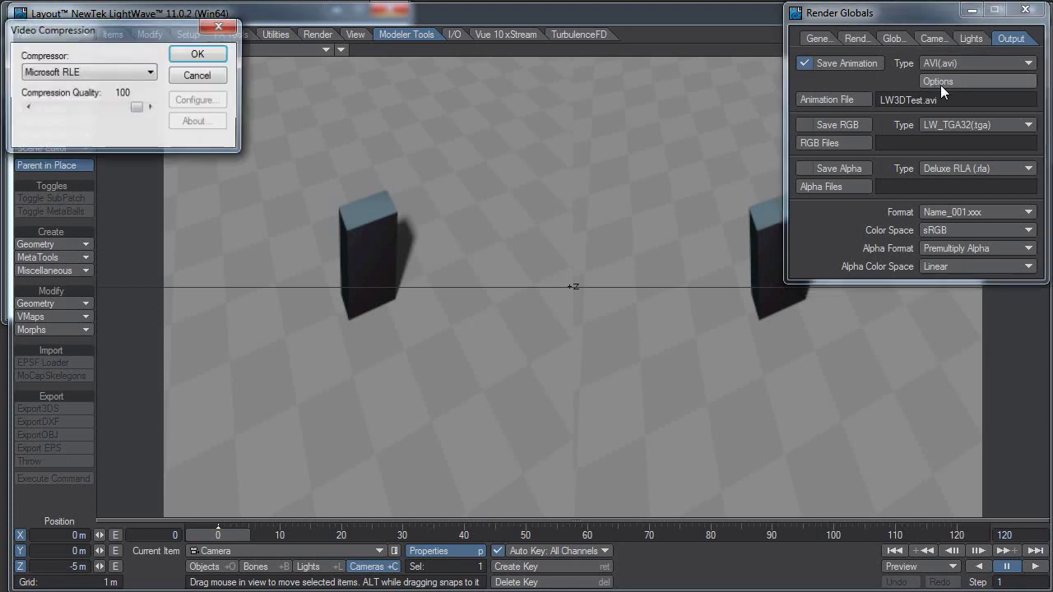
pyautogui.click(72, 73)
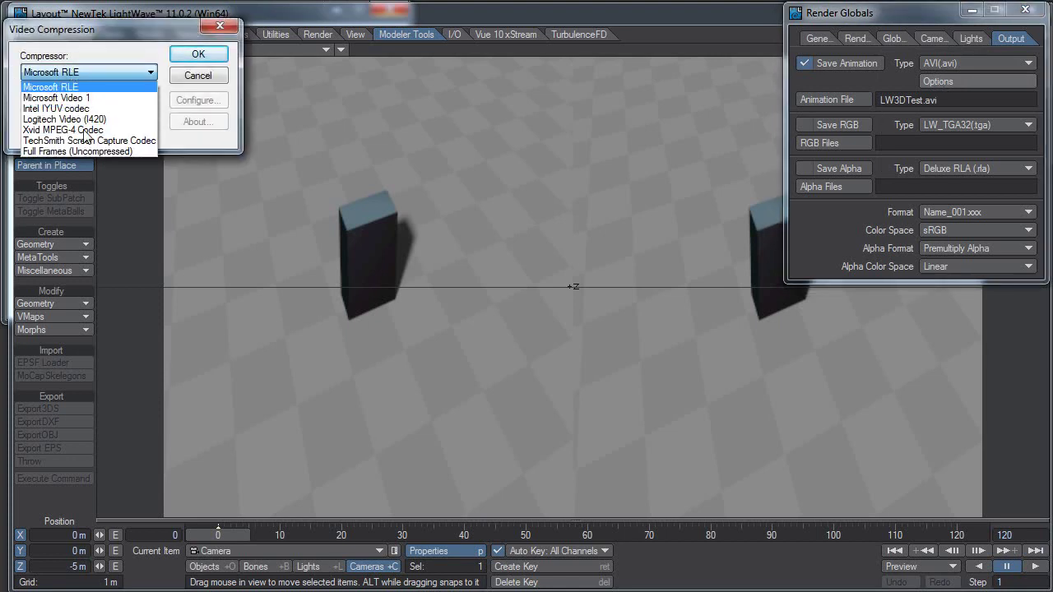
pyautogui.click(86, 131)
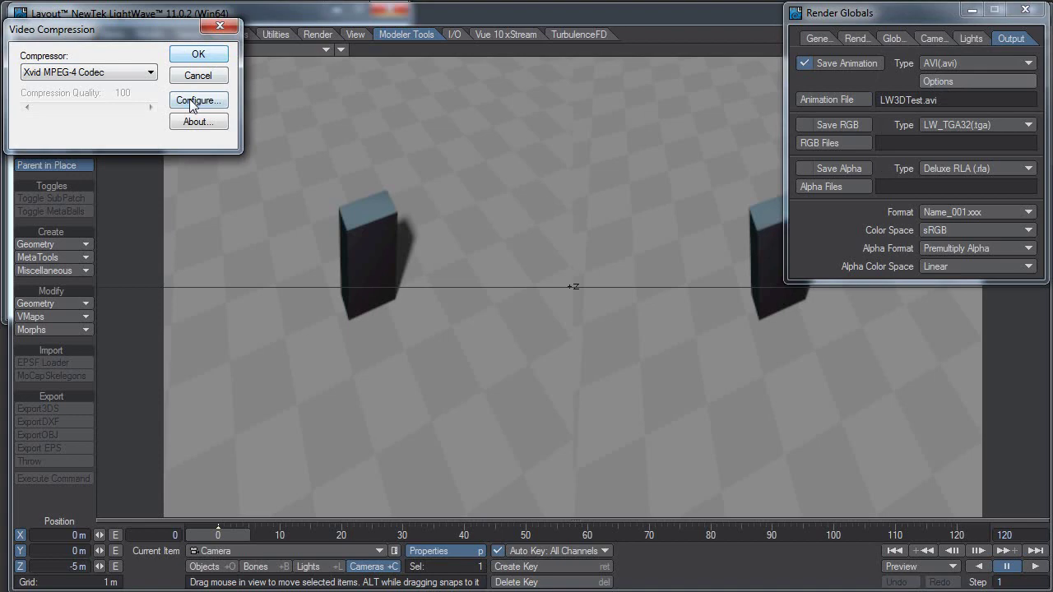
pyautogui.click(196, 101)
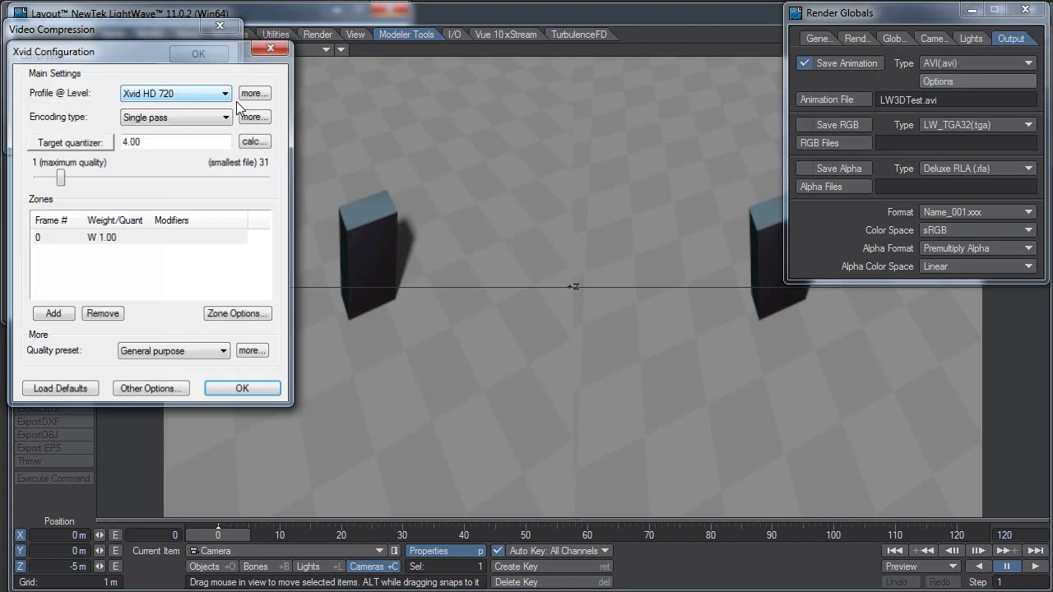
pyautogui.click(243, 390)
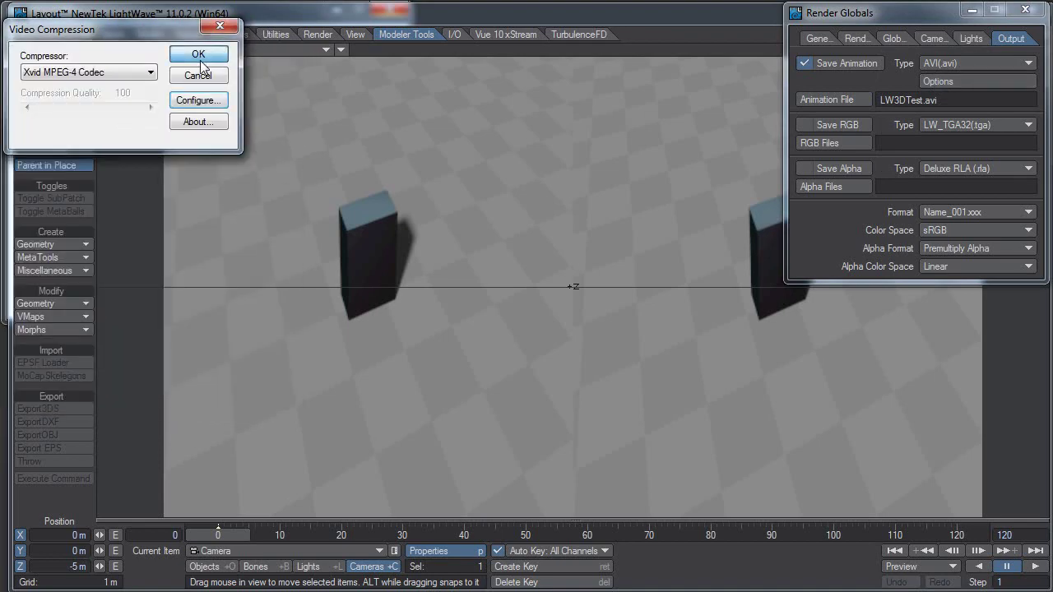
pyautogui.click(206, 52)
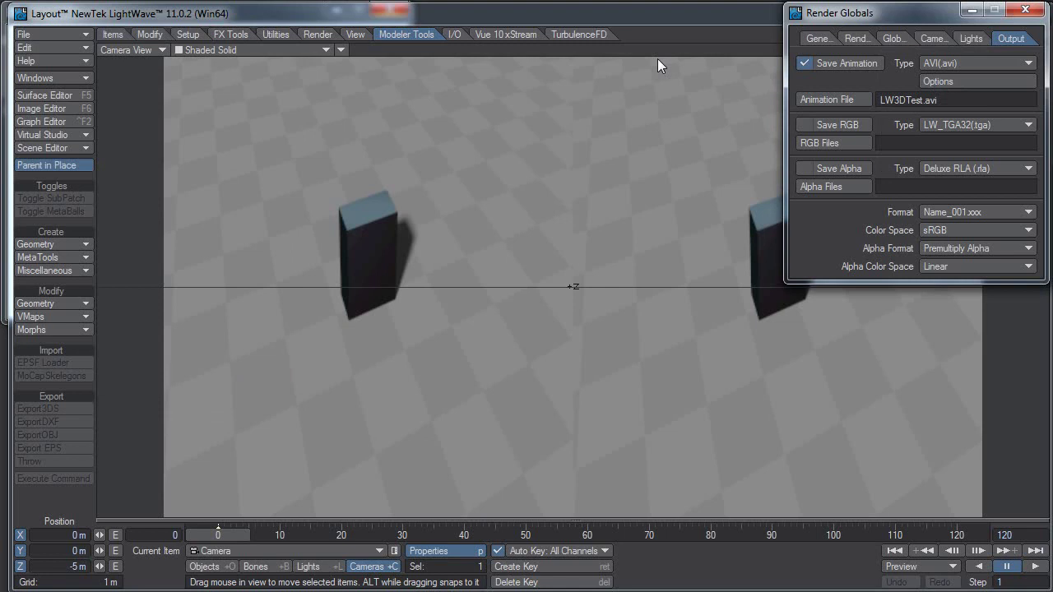
# Step: Set the last frame of the render range to 240 in the general render settings
pyautogui.click(850, 38)
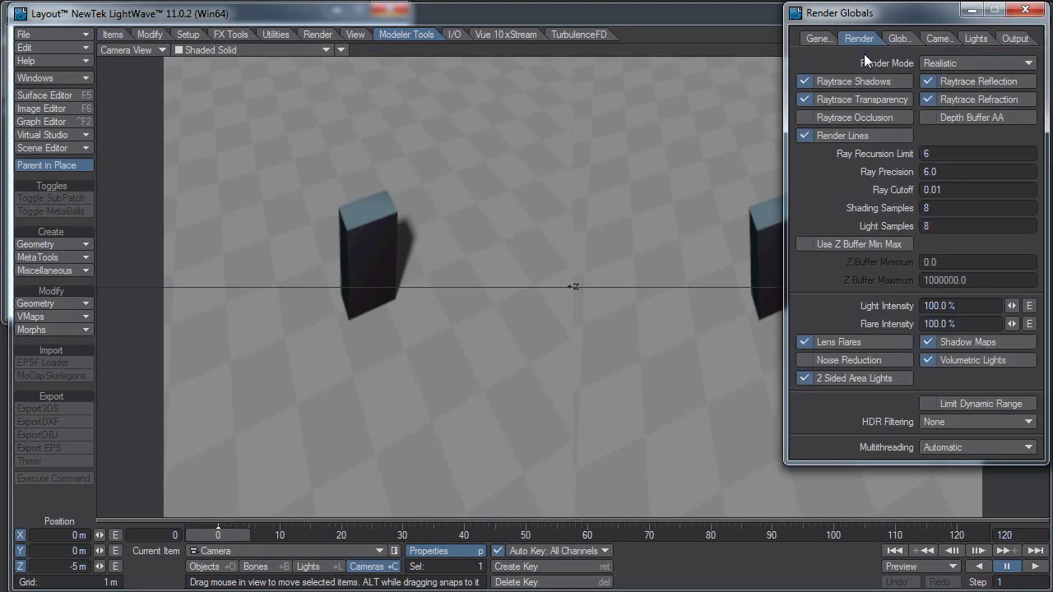
pyautogui.click(814, 38)
pyautogui.click(932, 82)
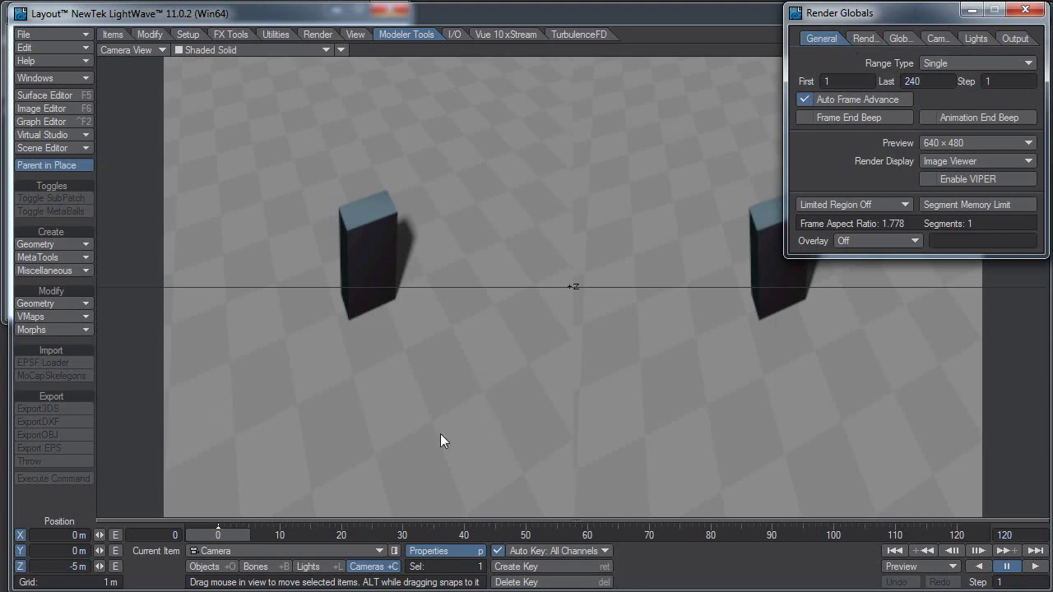
pyautogui.click(359, 566)
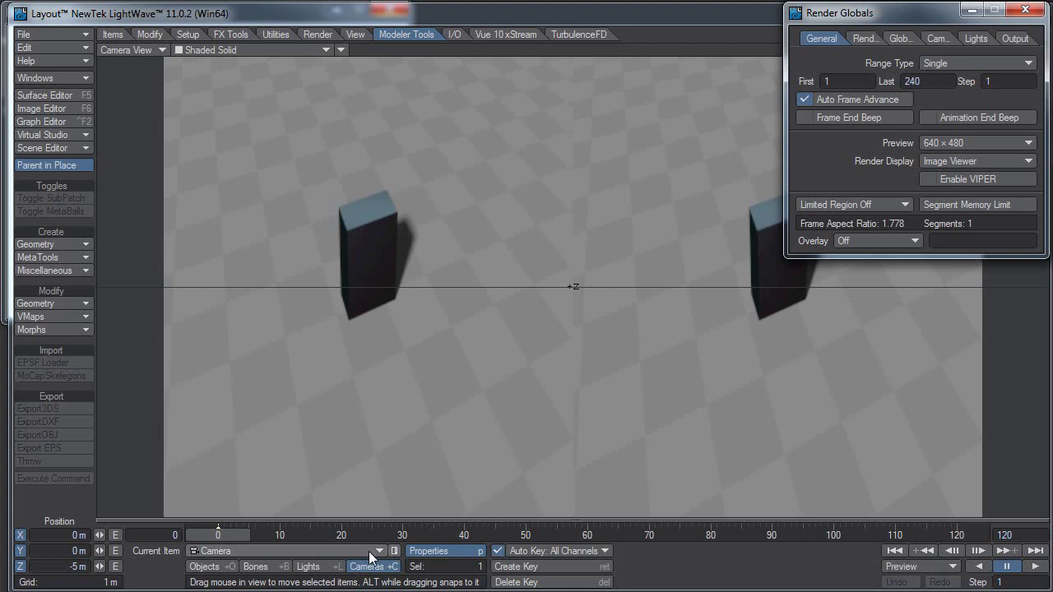
# Step: Render the scene to the animation file, declining the slider end frame of 120 and turning off the render display
pyautogui.press('F10')
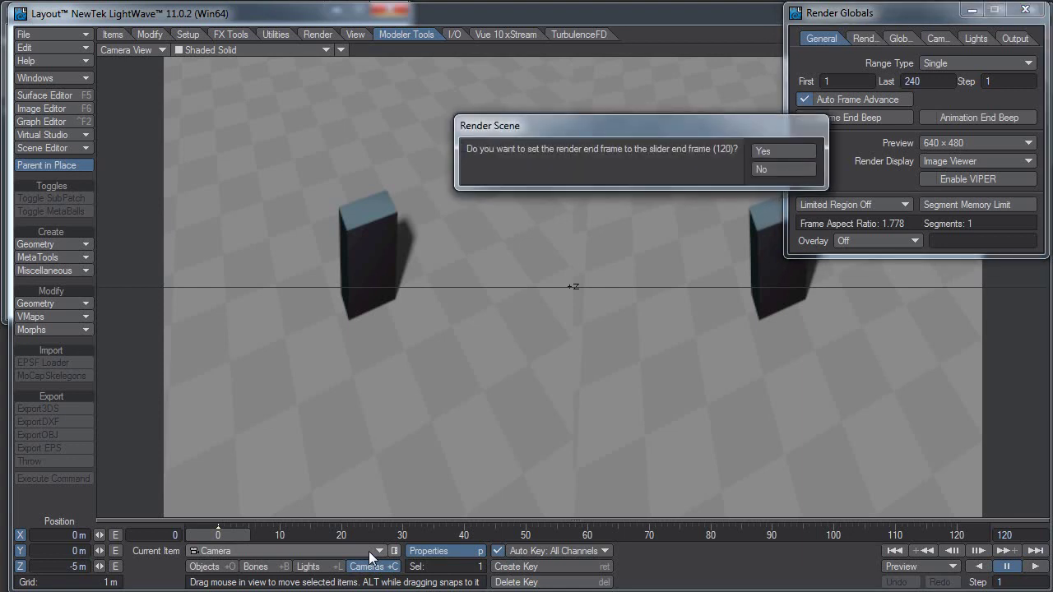
pyautogui.click(766, 168)
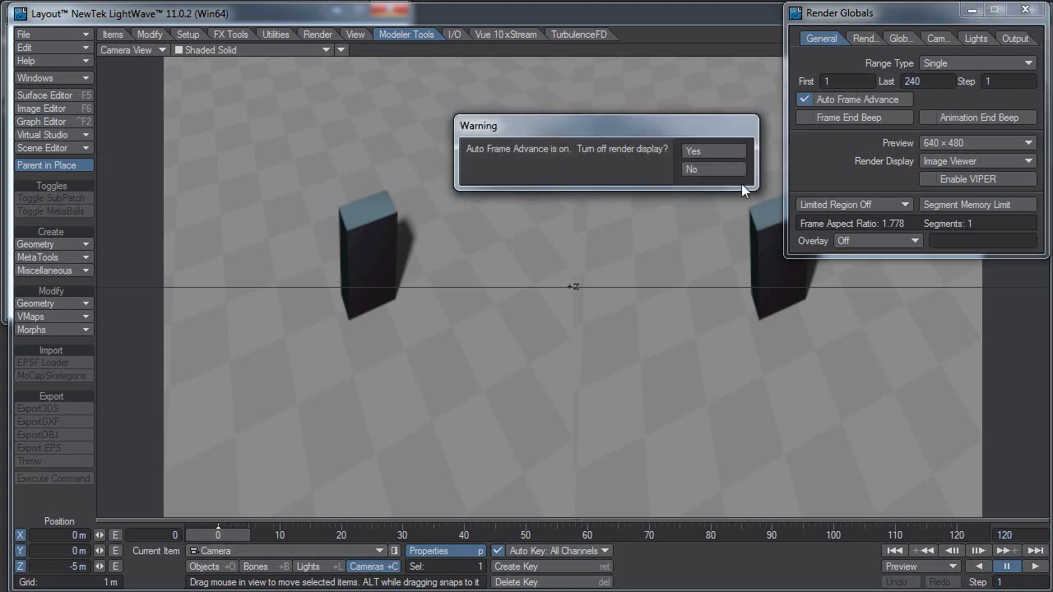
pyautogui.click(727, 151)
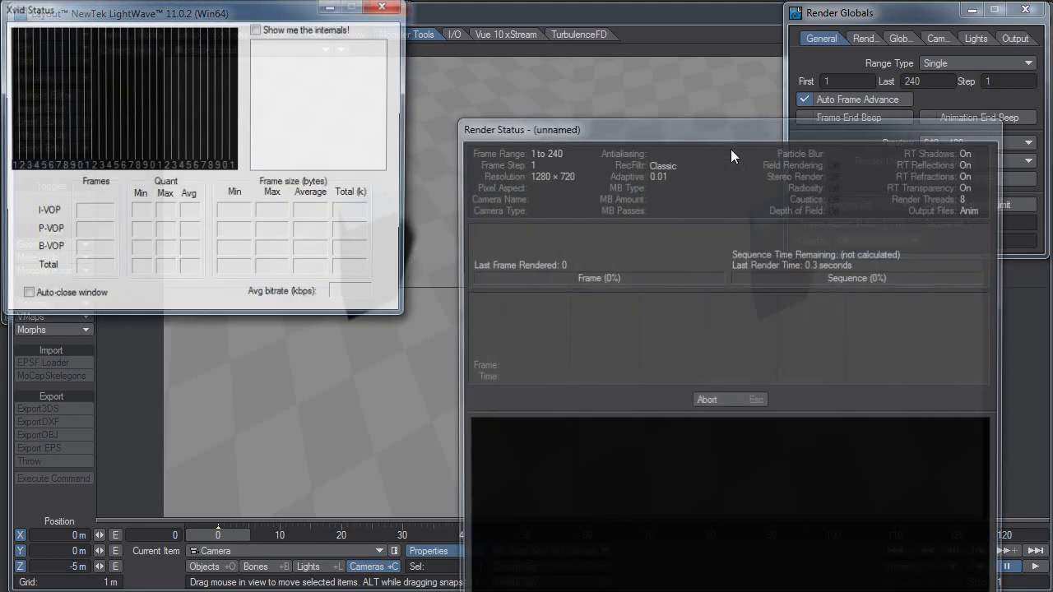
pyautogui.moveTo(748, 134); pyautogui.dragTo(698, 7)
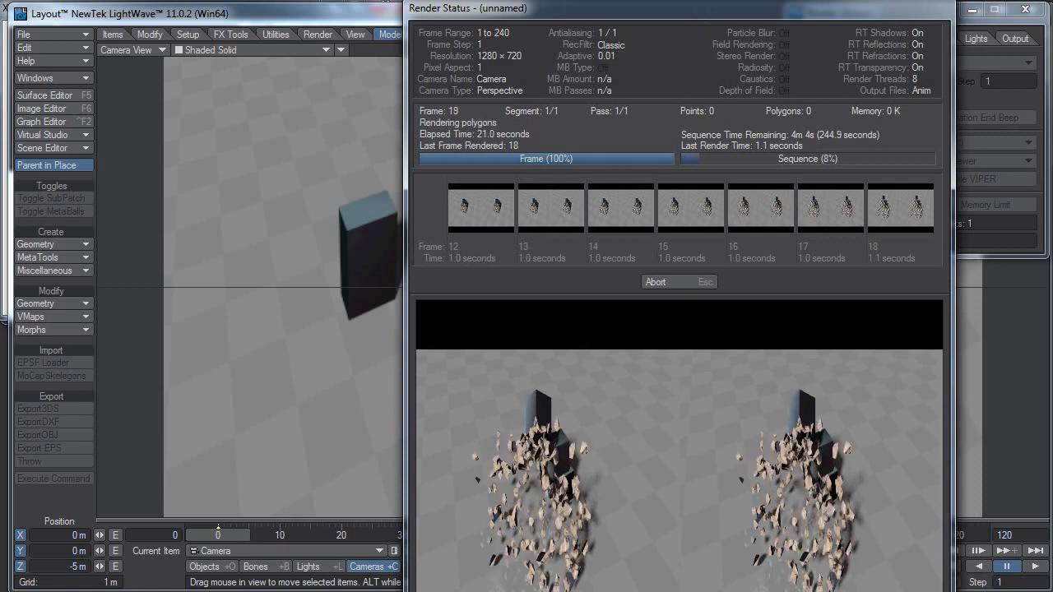
pyautogui.press('Escape')
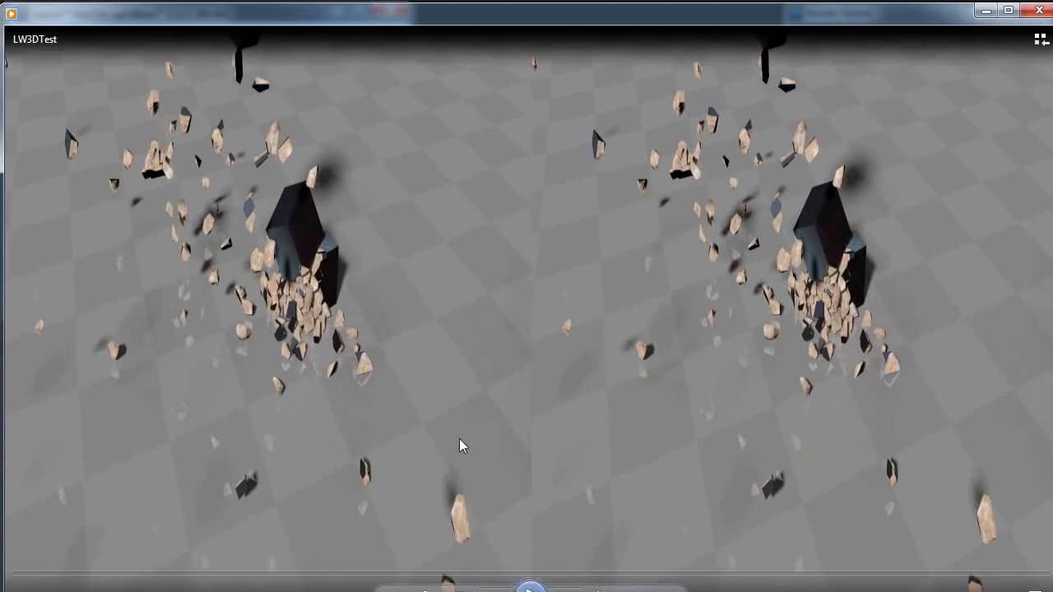
# Step: Play the rendered LW3DTest video in the media player and minimize the player
pyautogui.click(530, 588)
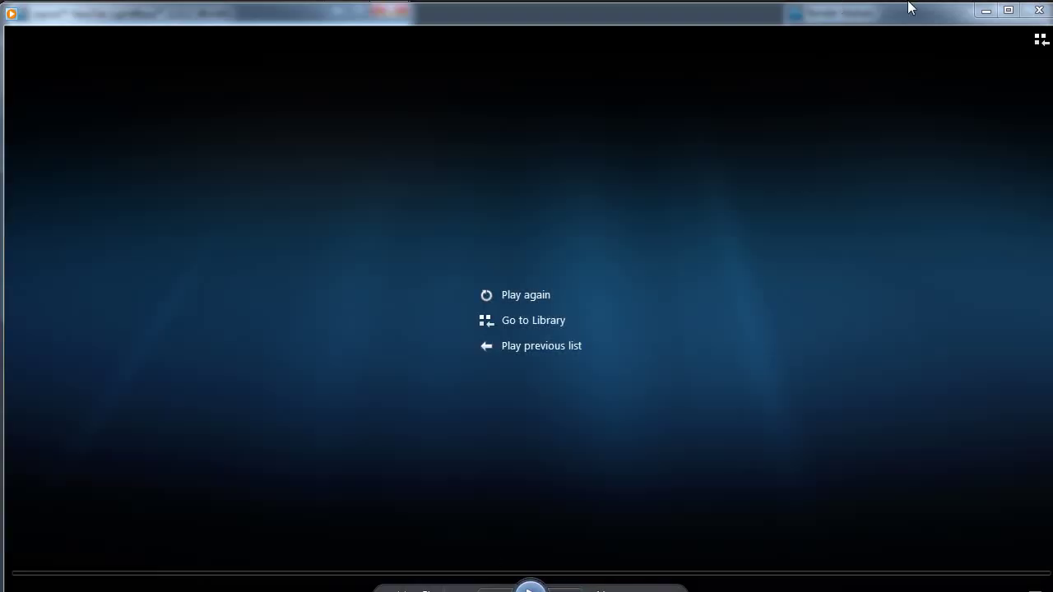
pyautogui.click(987, 10)
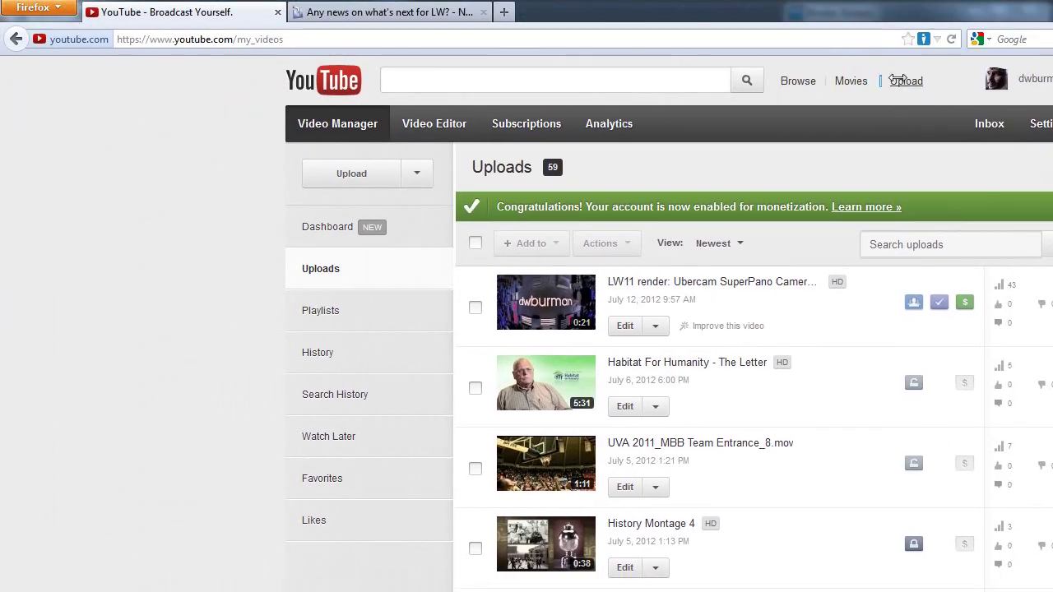
# Step: Upload LW3DTest.avi to YouTube from the MiscProjects\Render folder on the WorkRAID (G:) drive
pyautogui.click(906, 80)
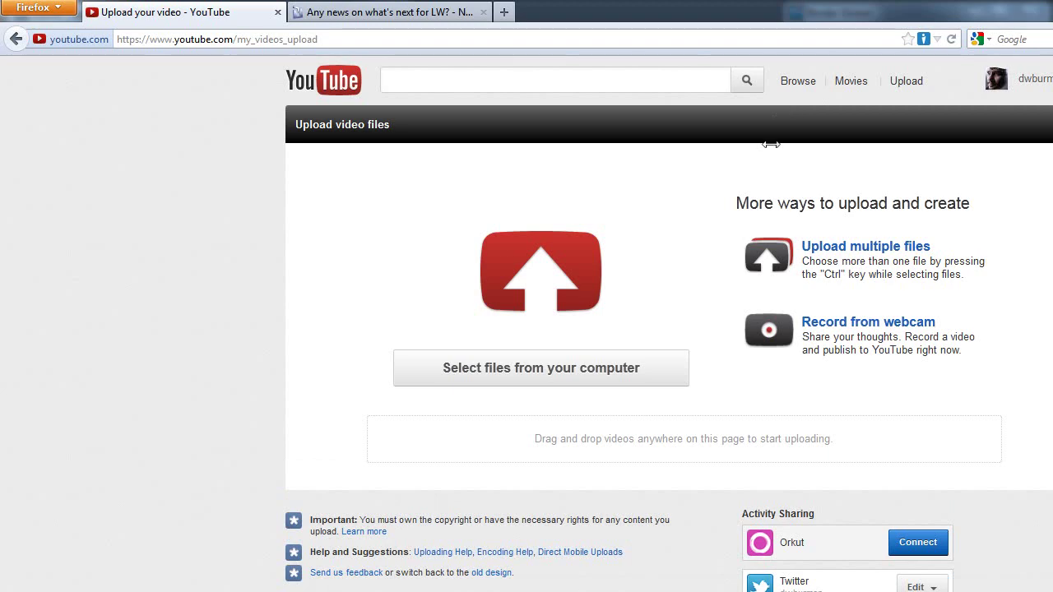
pyautogui.click(557, 368)
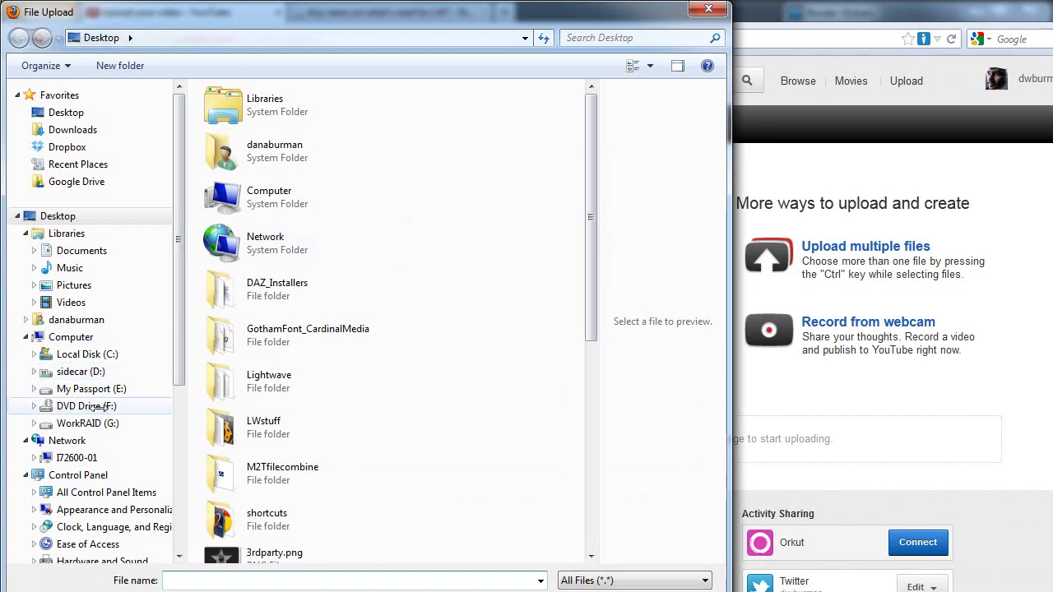
pyautogui.click(103, 423)
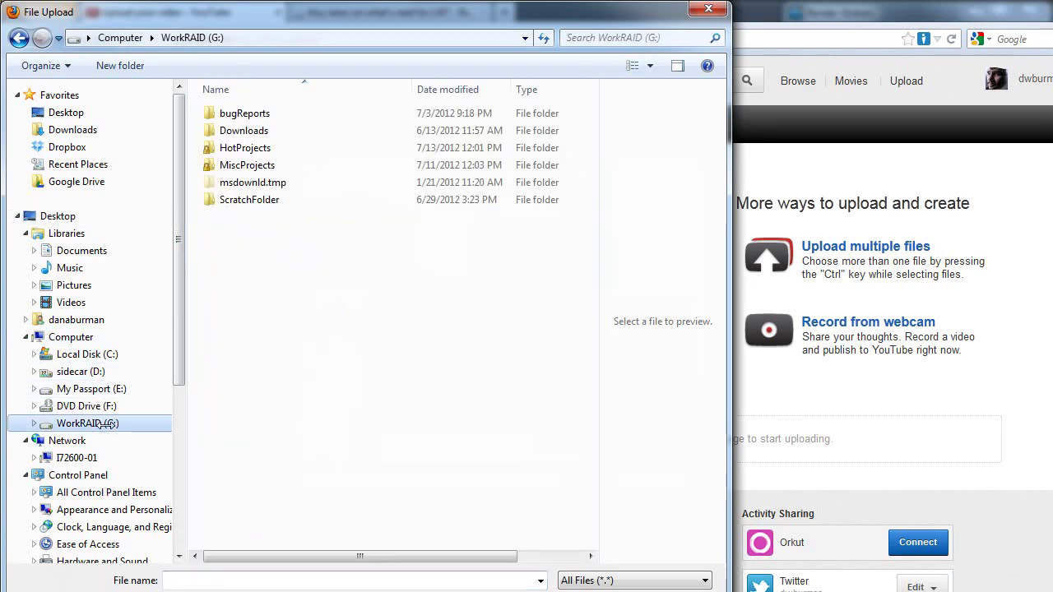
pyautogui.doubleClick(251, 164)
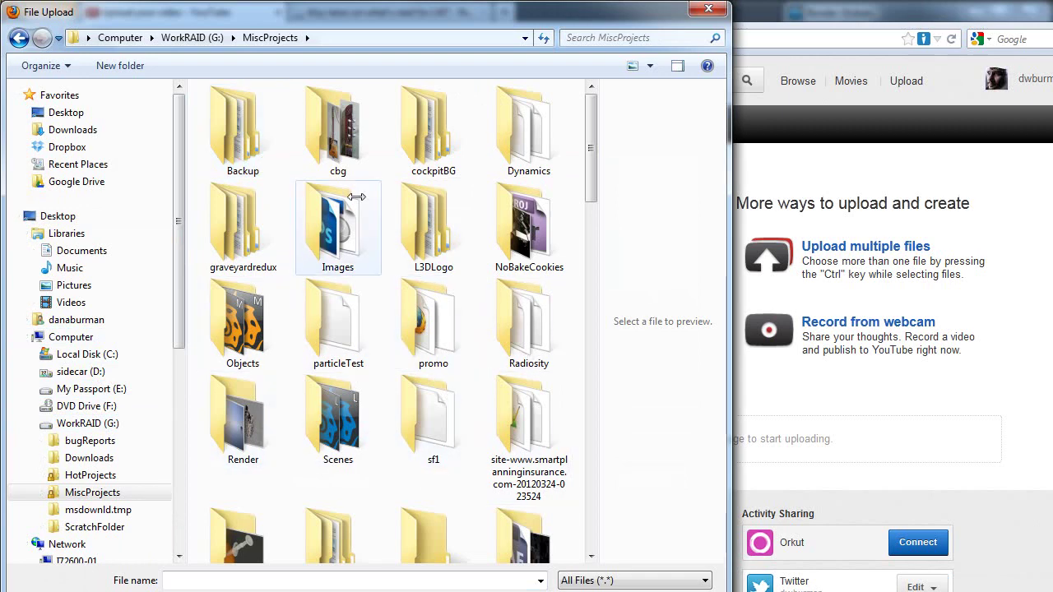
pyautogui.scroll(-3, 296, 403)
pyautogui.scroll(3, 255, 354)
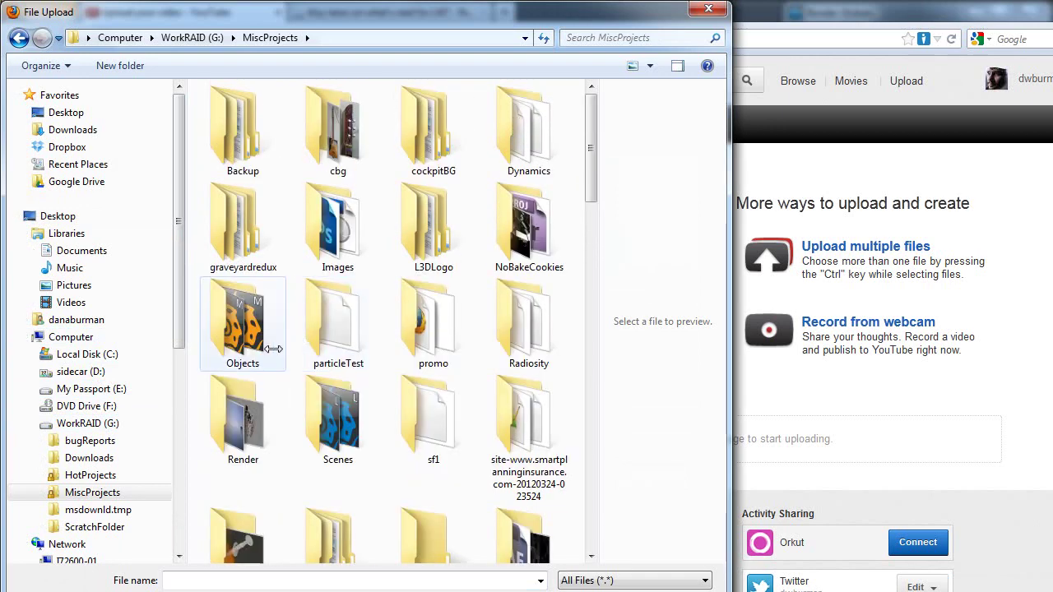
pyautogui.click(255, 428)
pyautogui.doubleClick(254, 428)
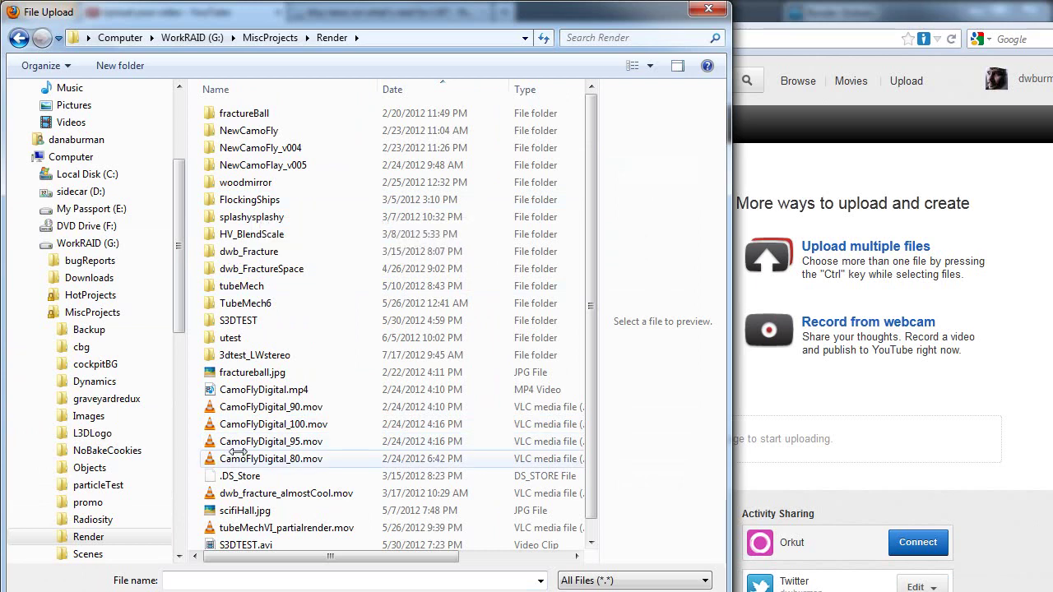
pyautogui.scroll(-1, 274, 376)
pyautogui.doubleClick(262, 541)
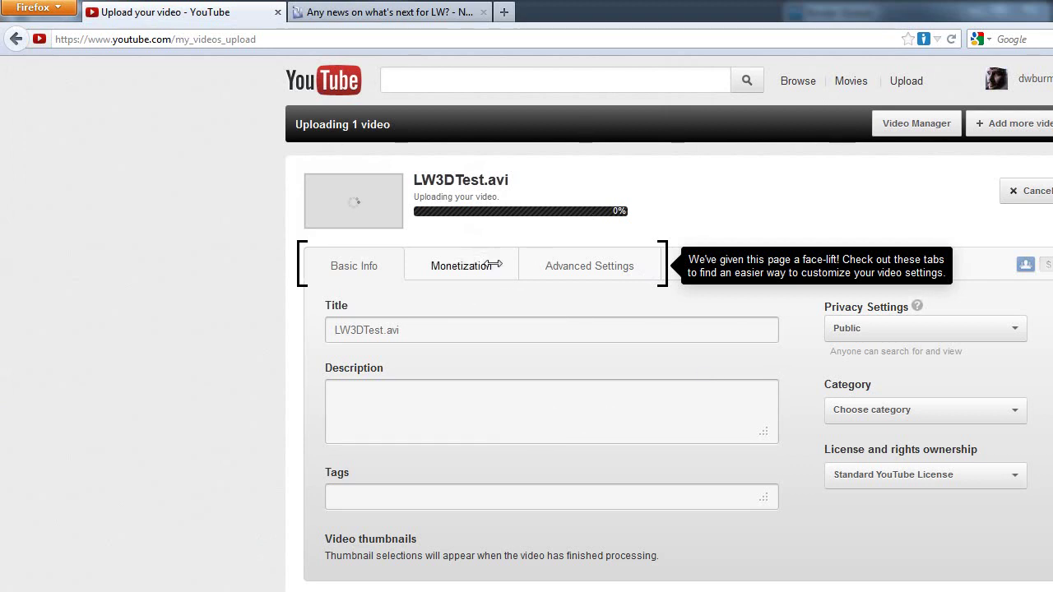
# Step: Mark the uploaded video as already 3D in its advanced settings, with the layout Side by side: Left video on the left side
pyautogui.click(584, 264)
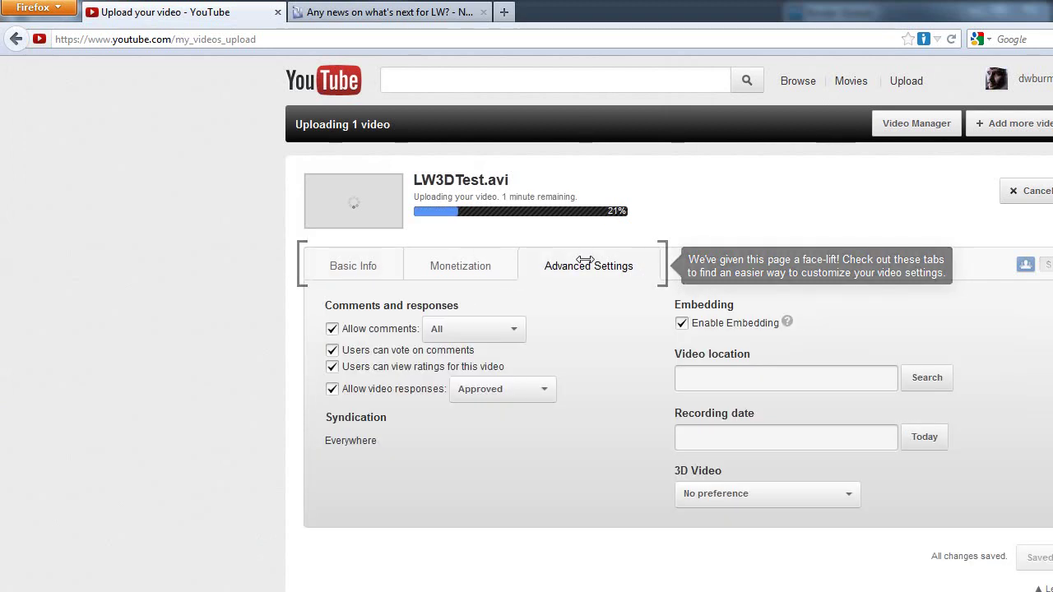
pyautogui.click(841, 493)
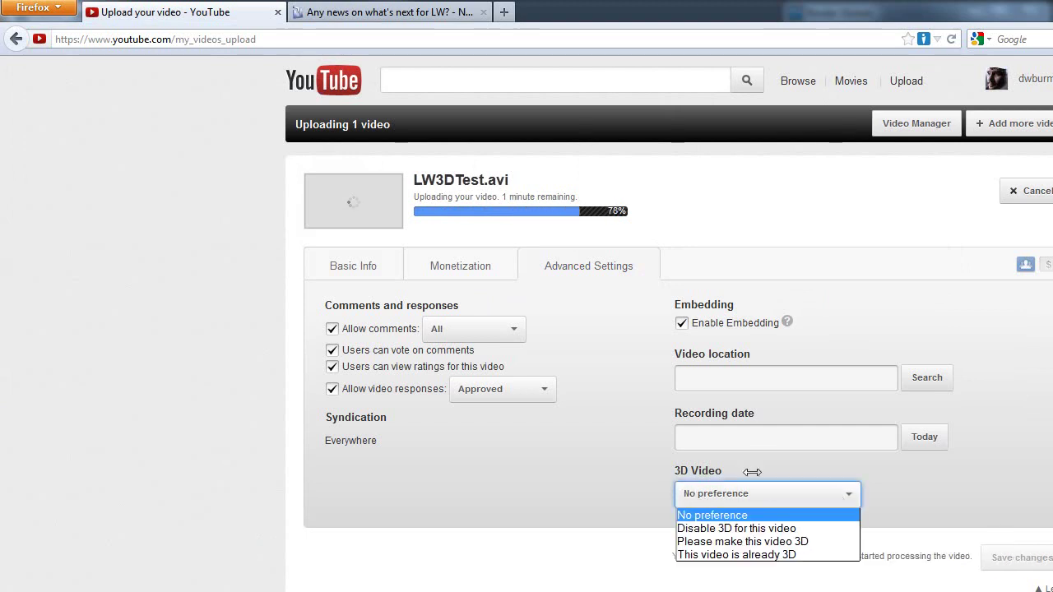
pyautogui.click(766, 556)
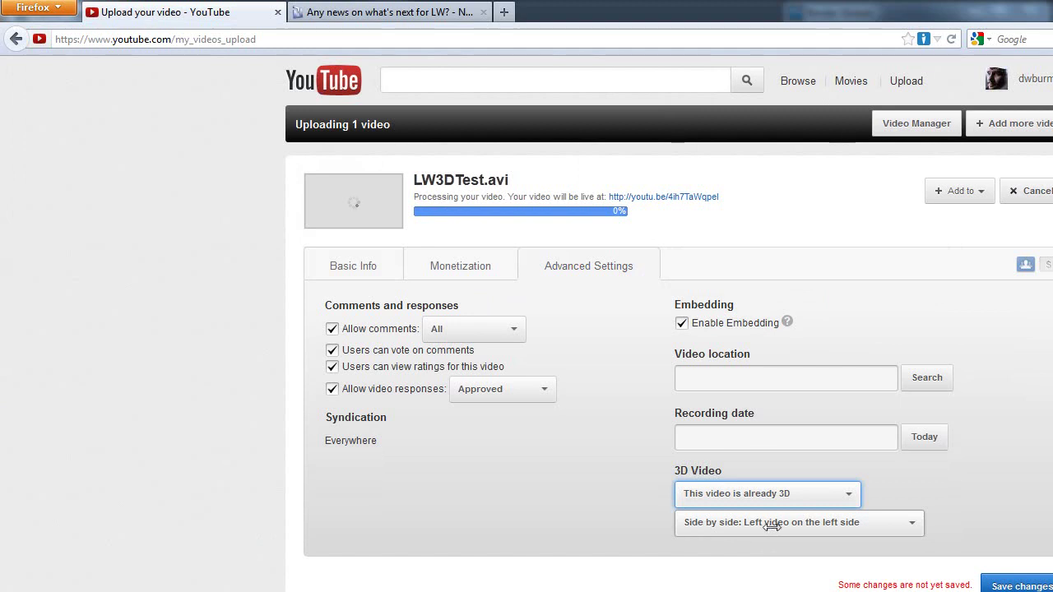
pyautogui.click(909, 524)
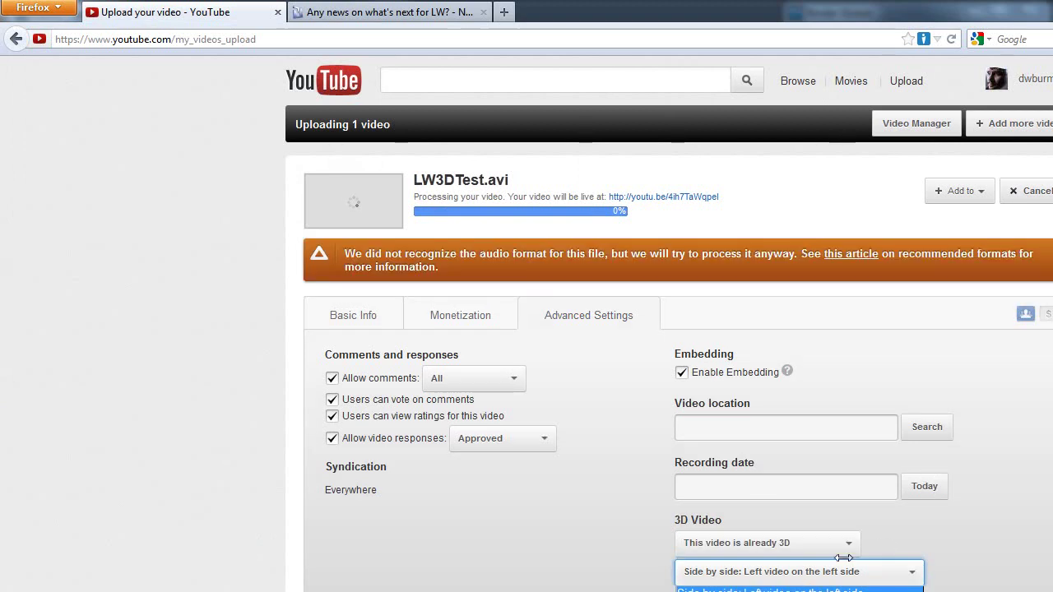
pyautogui.press('Return')
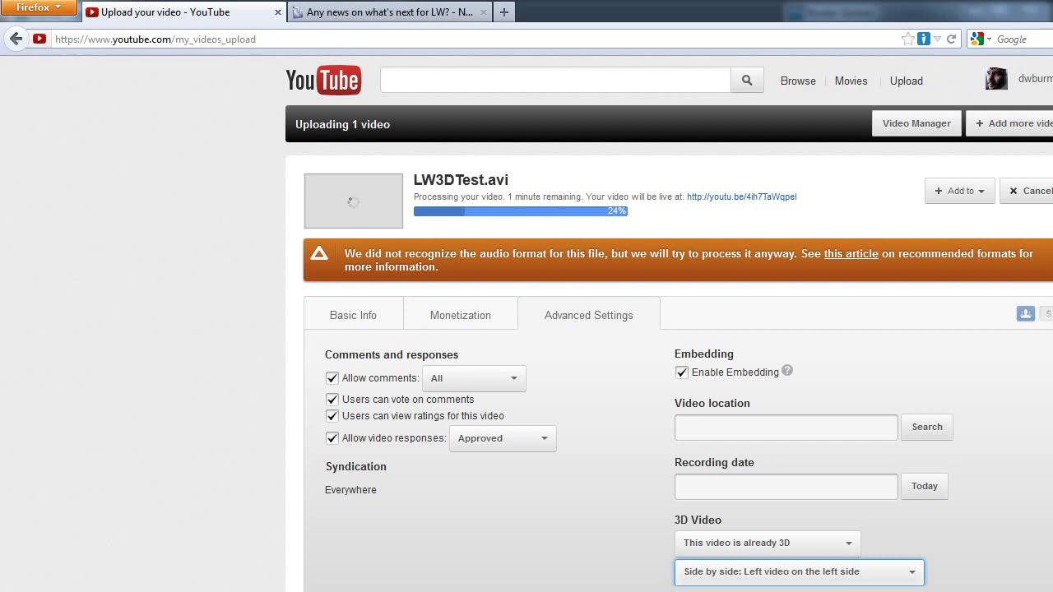
# Step: Review the video's monetization and basic info settings, and select the whole title text
pyautogui.click(458, 311)
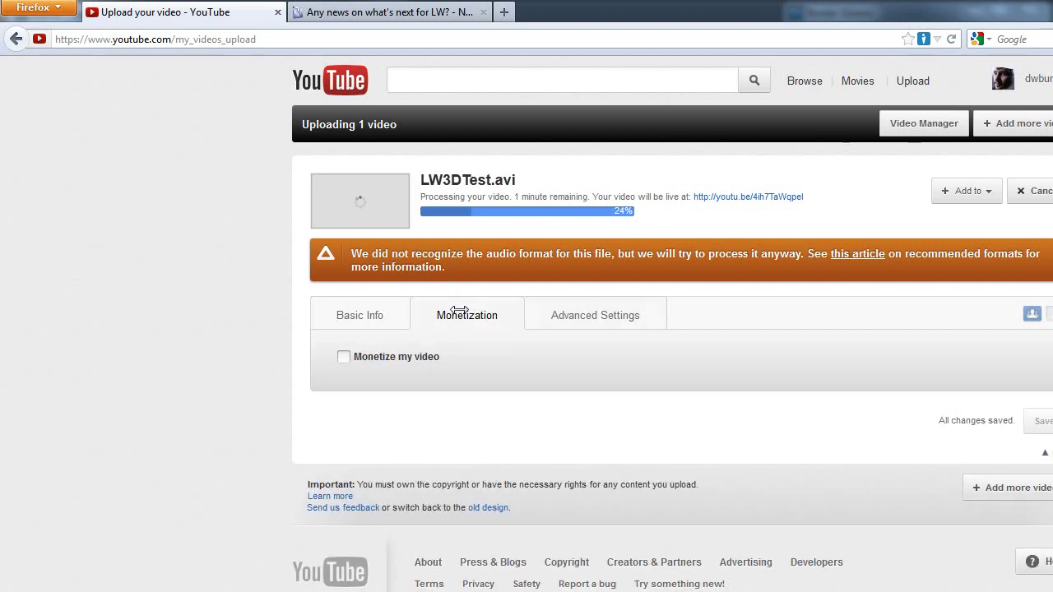
pyautogui.click(393, 306)
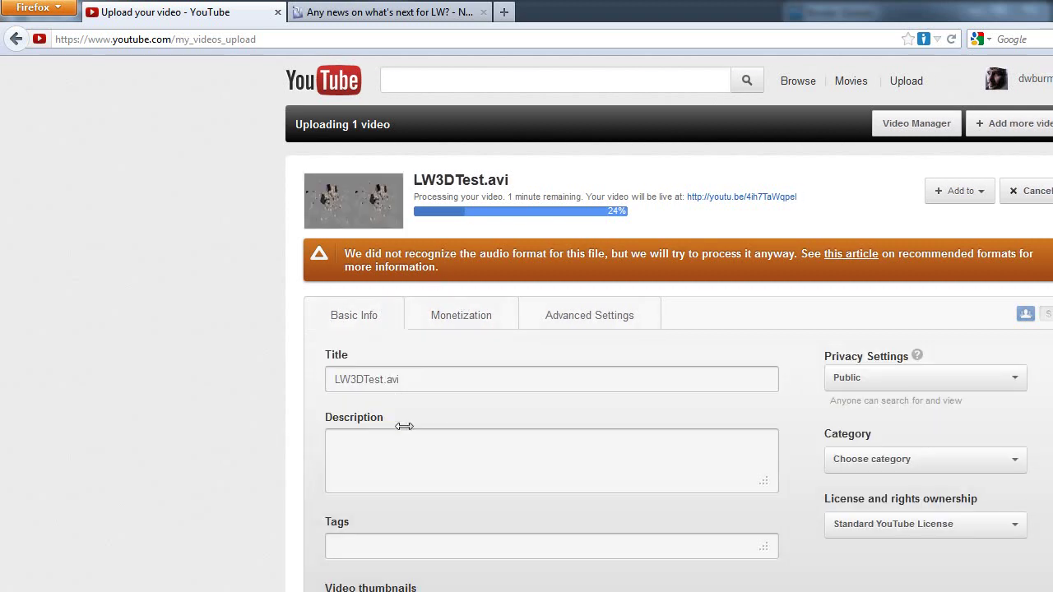
pyautogui.click(458, 381)
pyautogui.hotkey('ctrl', 'a')
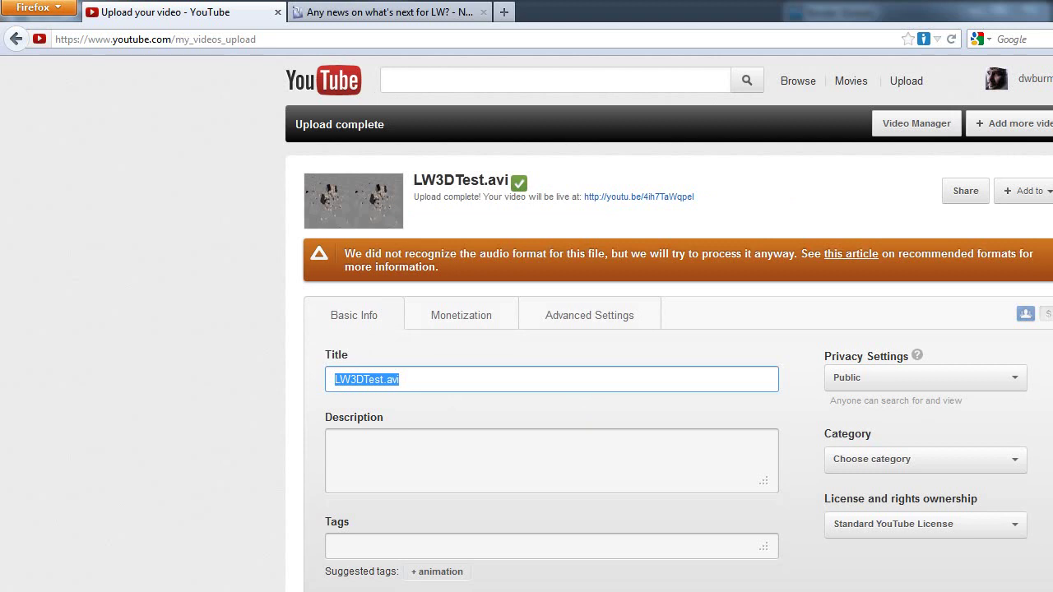
# Step: Open the uploaded video's live page from its link and restore the browser window from its maximized state
pyautogui.click(627, 196)
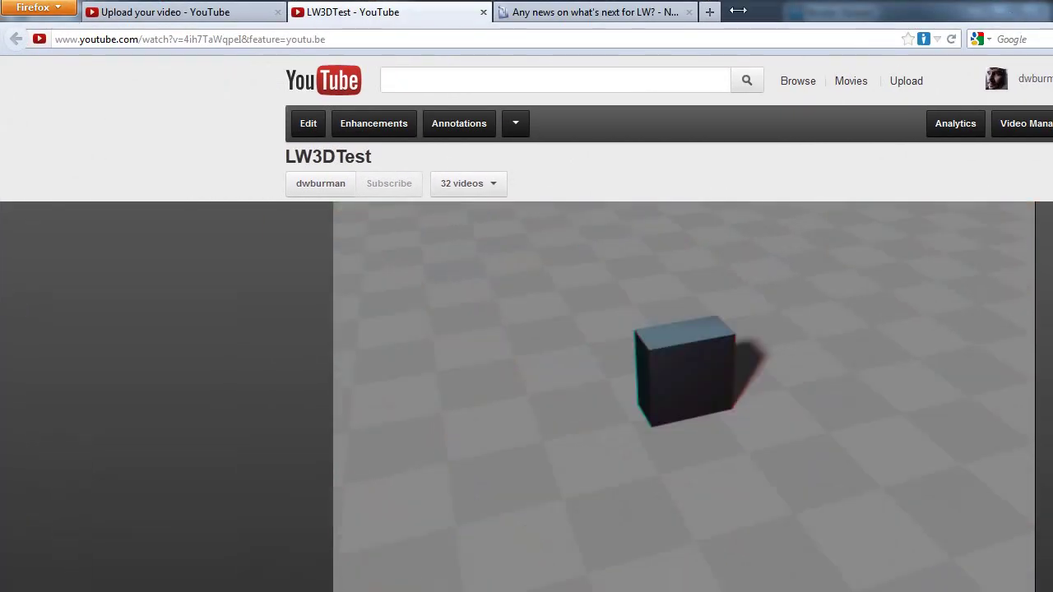
pyautogui.doubleClick(738, 10)
pyautogui.moveTo(757, 44); pyautogui.dragTo(715, 26)
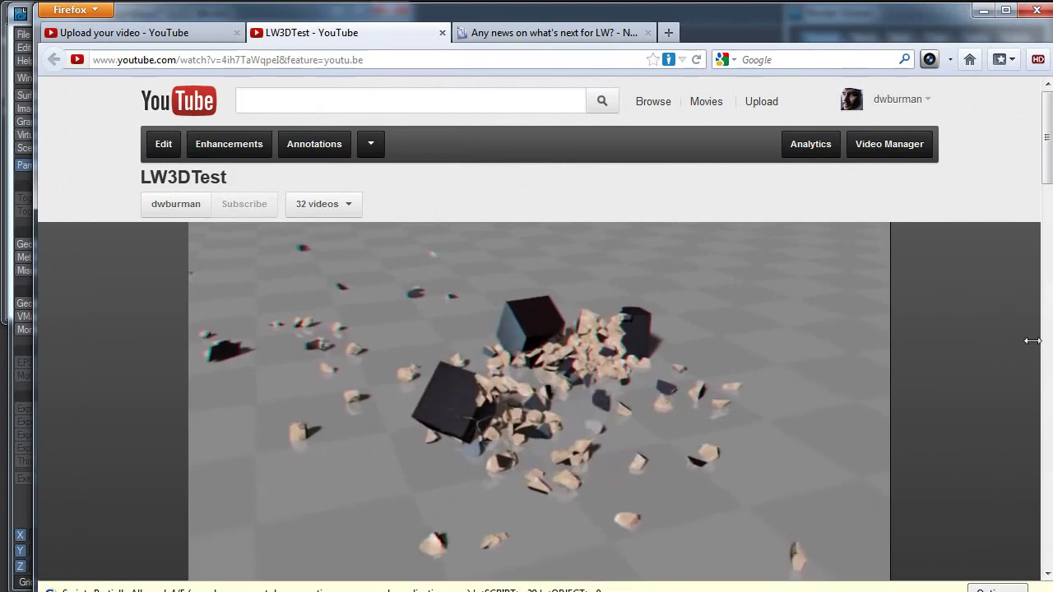
# Step: Try to change the viewing method in the player's 3D options, and open the script blocker's options for the page
pyautogui.scroll(-3, 978, 291)
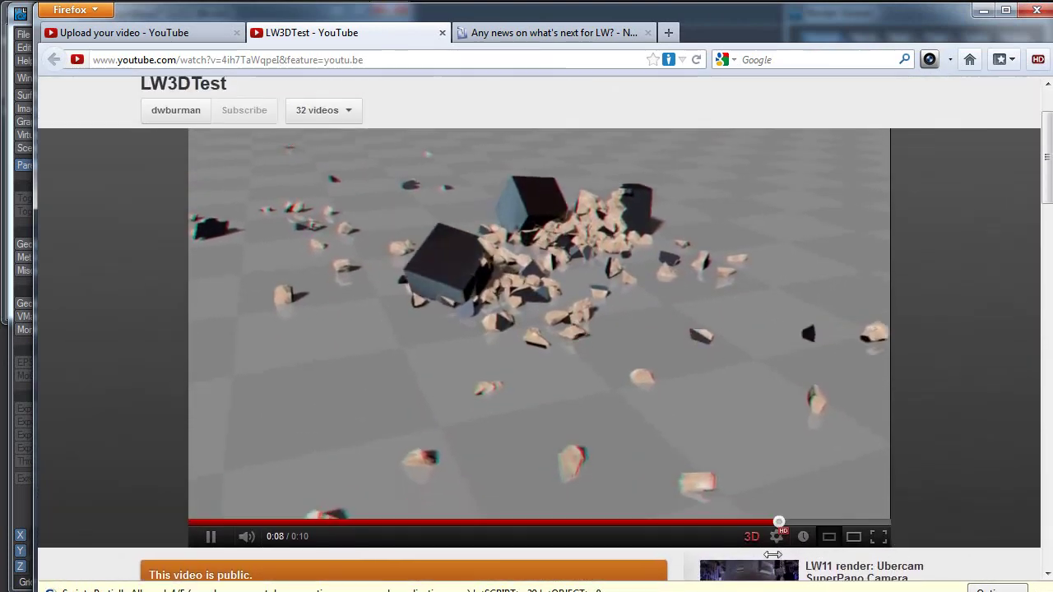
pyautogui.click(751, 537)
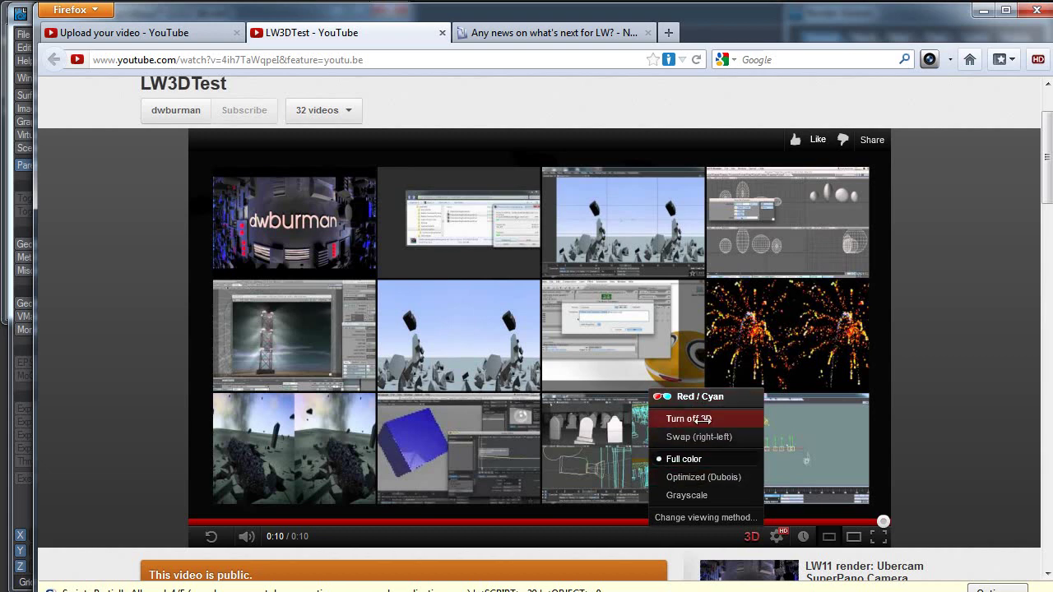
pyautogui.click(691, 518)
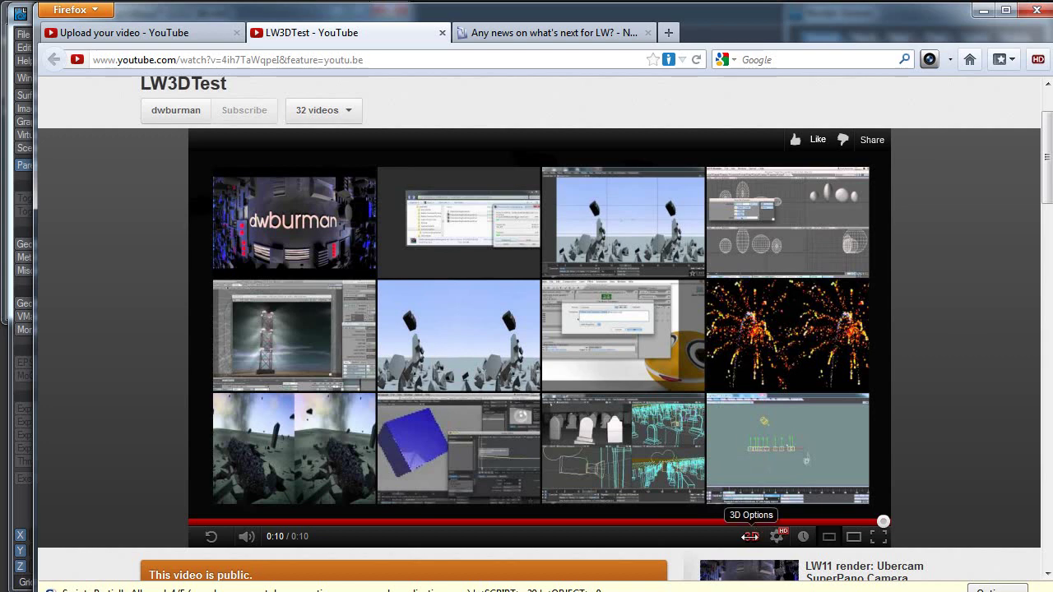
pyautogui.click(749, 537)
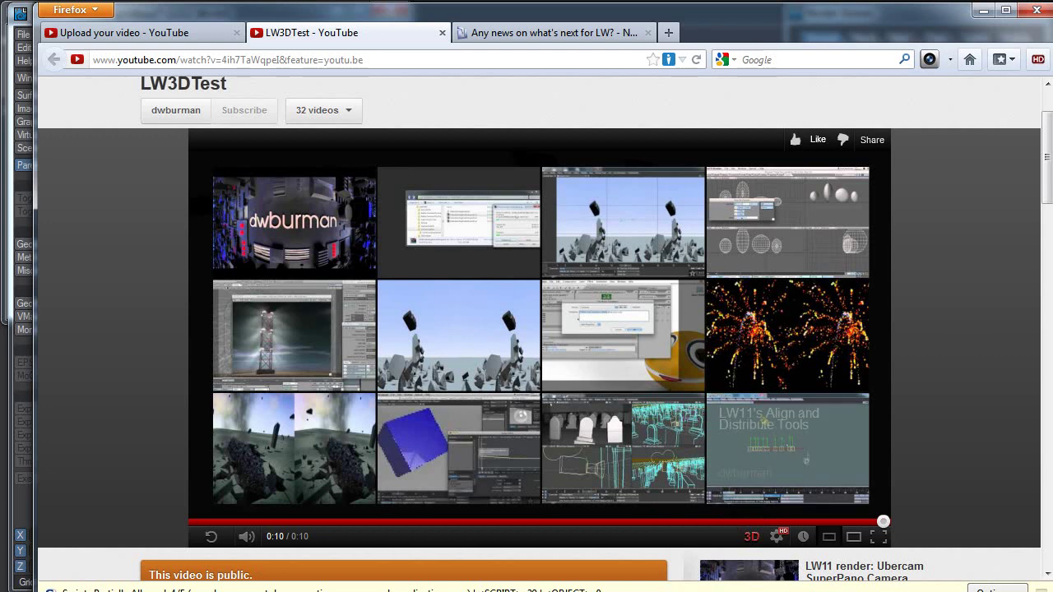
pyautogui.click(995, 589)
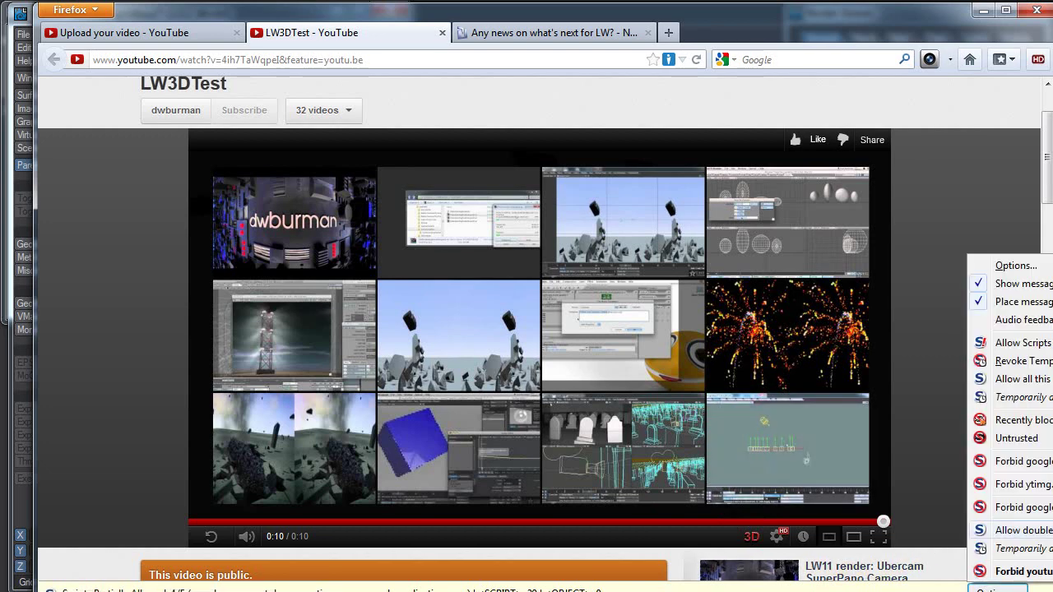